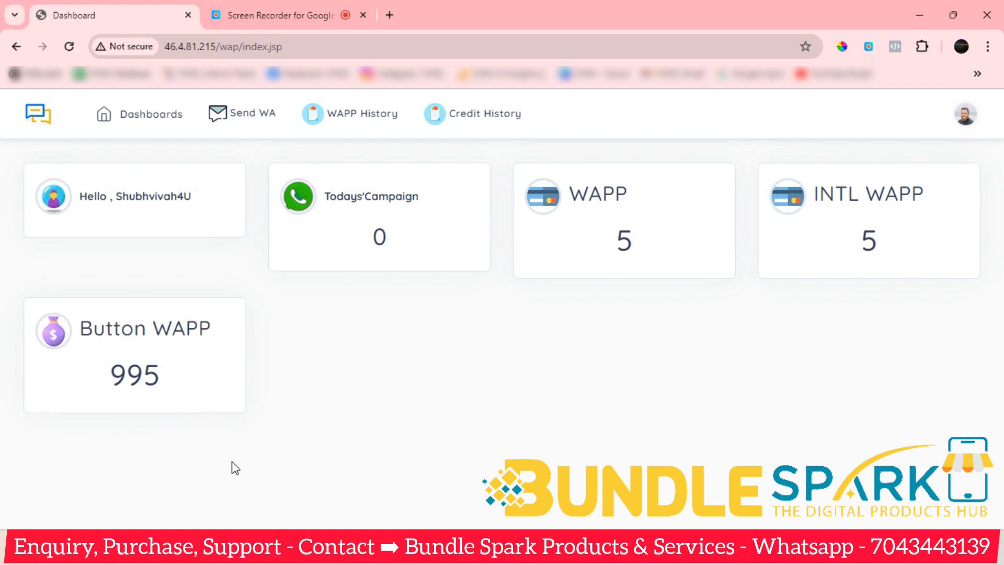
Reload the dashboard, check the credit history, then return and open the Send WA options list.
click(147, 127)
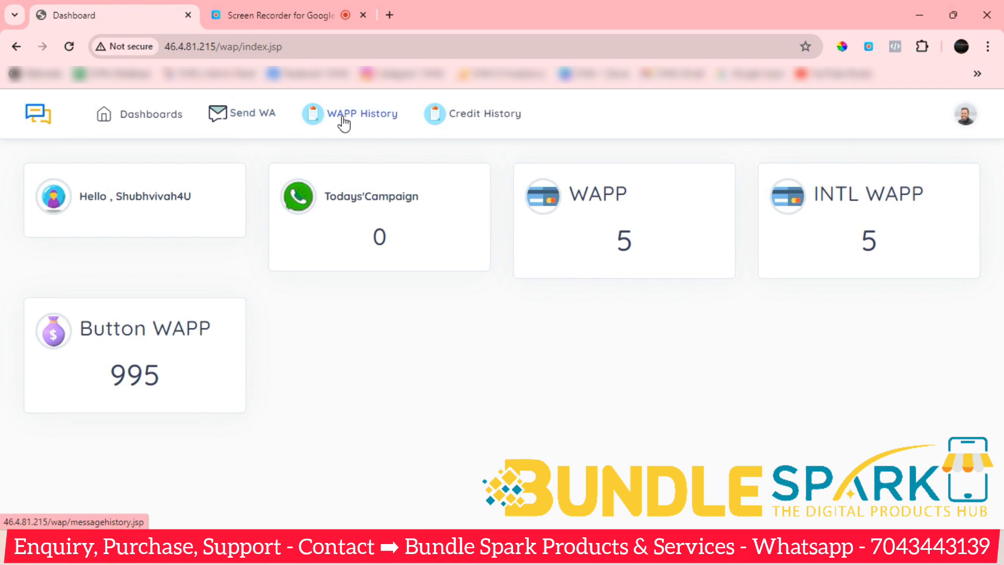
click(491, 122)
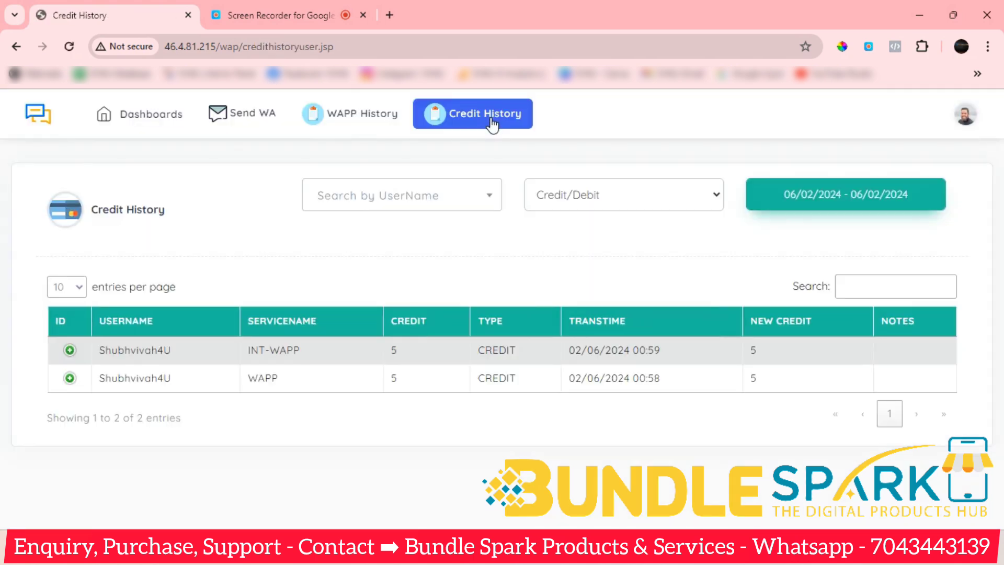
click(149, 115)
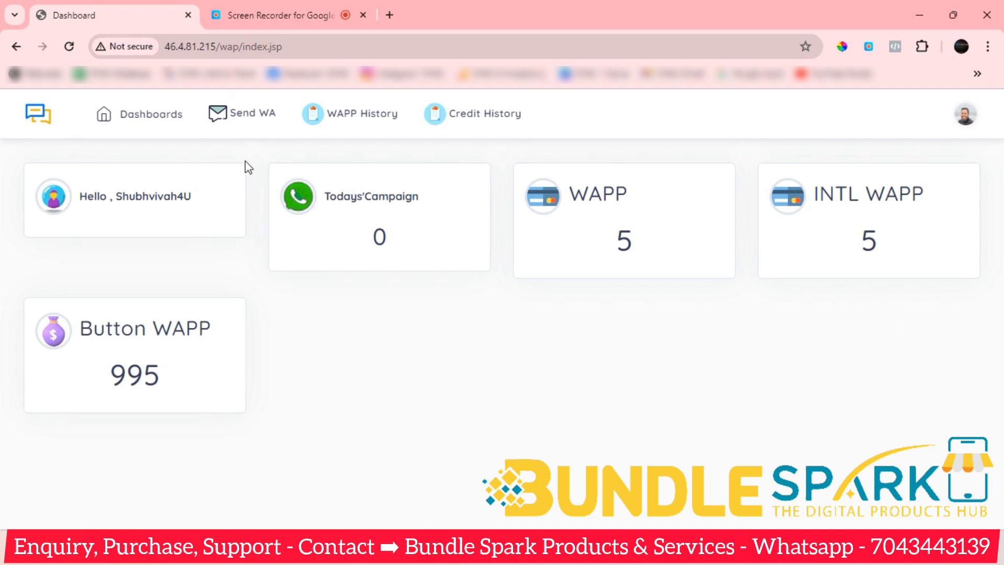
click(255, 122)
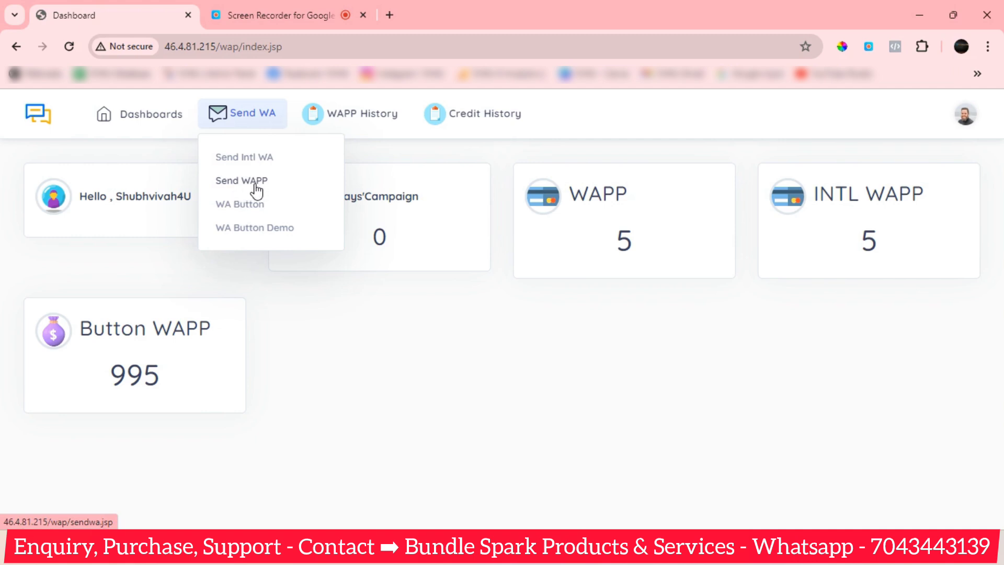
Open the empty Send WAPP form and focus its message and Numbers boxes.
click(255, 183)
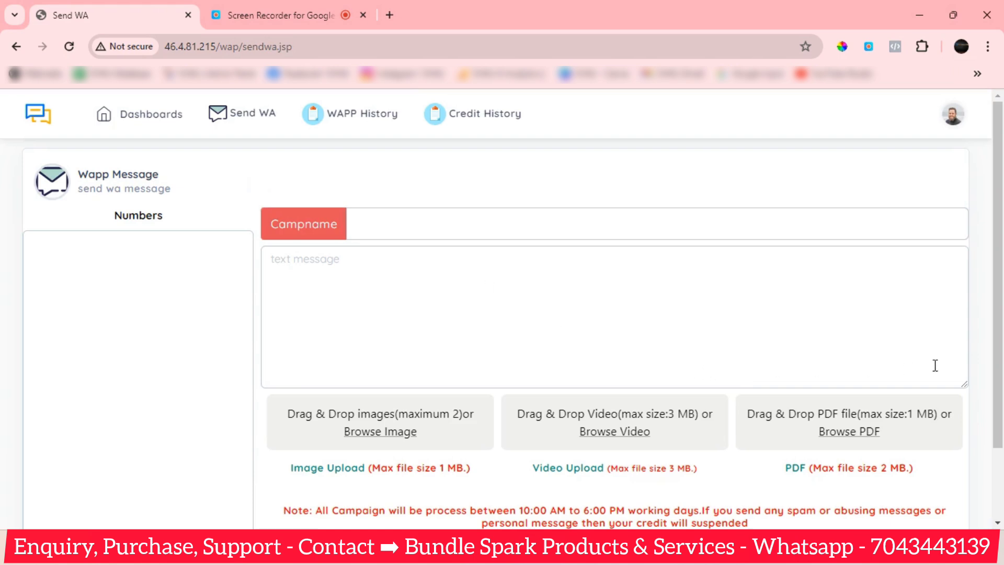
click(319, 273)
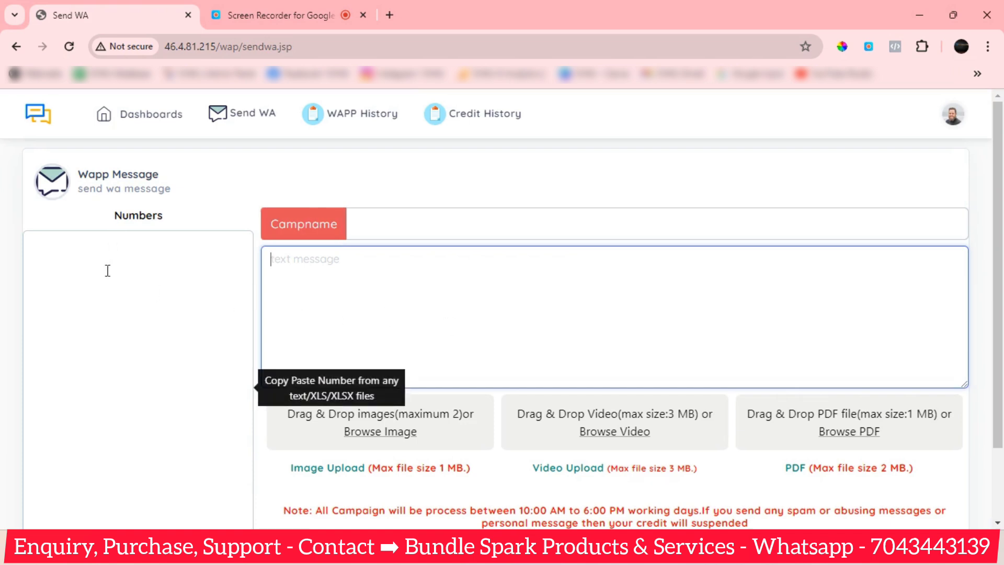
click(118, 293)
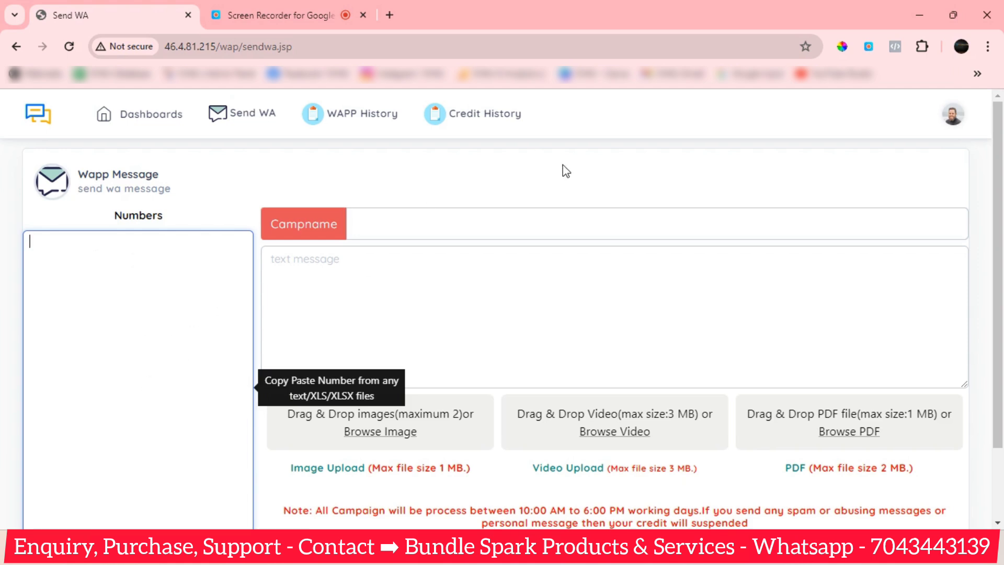
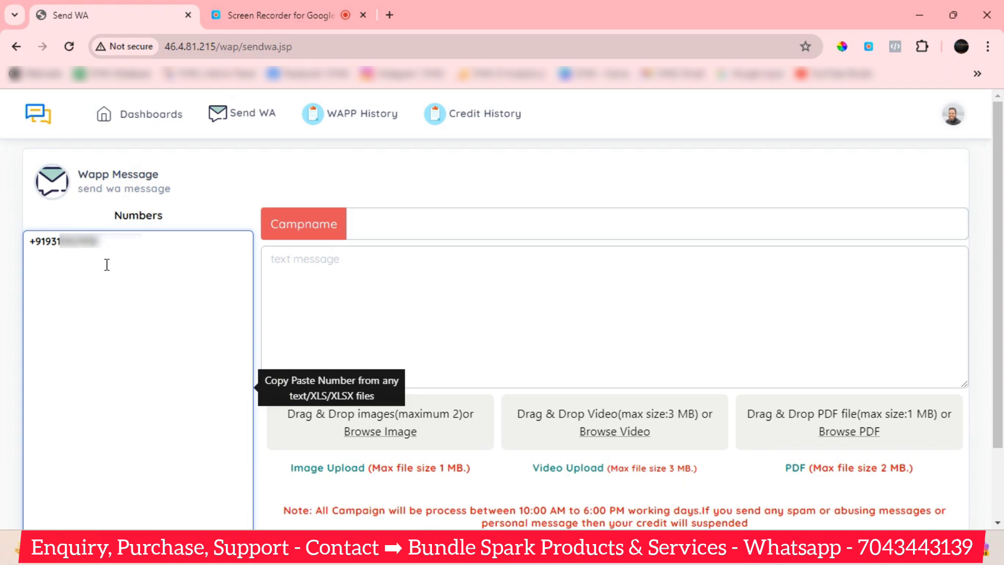
Enter the recipient's mobile number so it counts as 1 valid, 0 duplicates, 0 invalid.
click(364, 187)
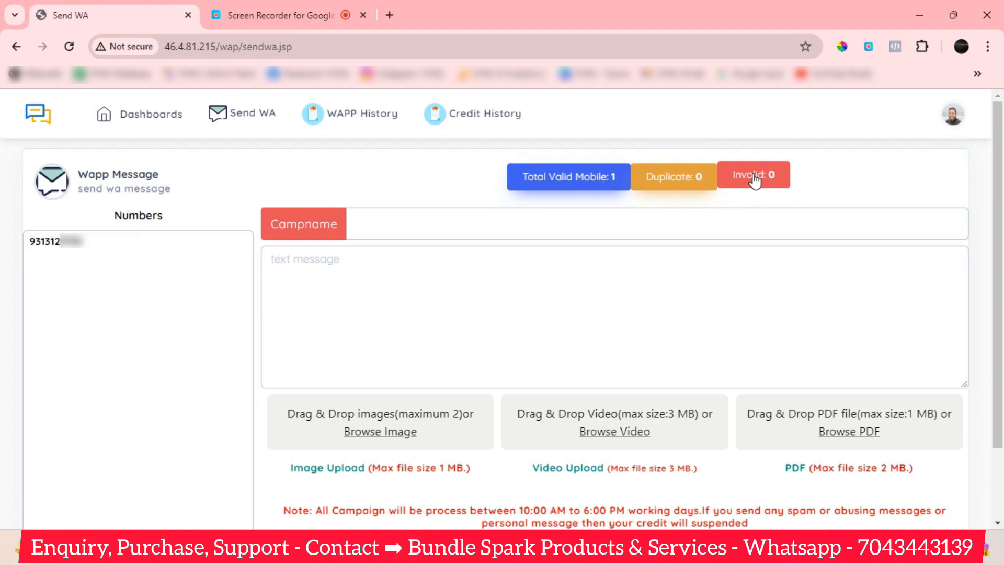
click(324, 283)
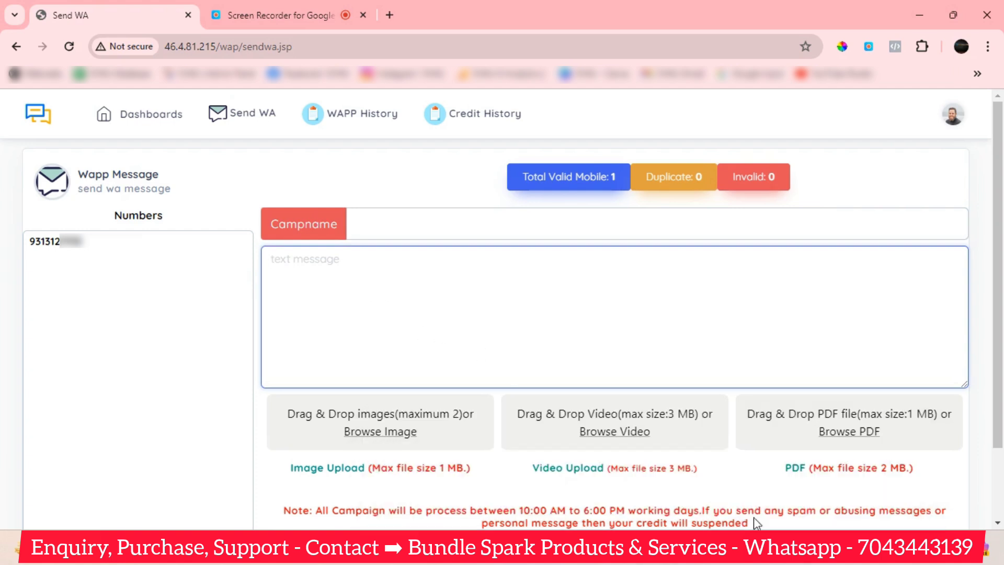
mouse_move(645, 554)
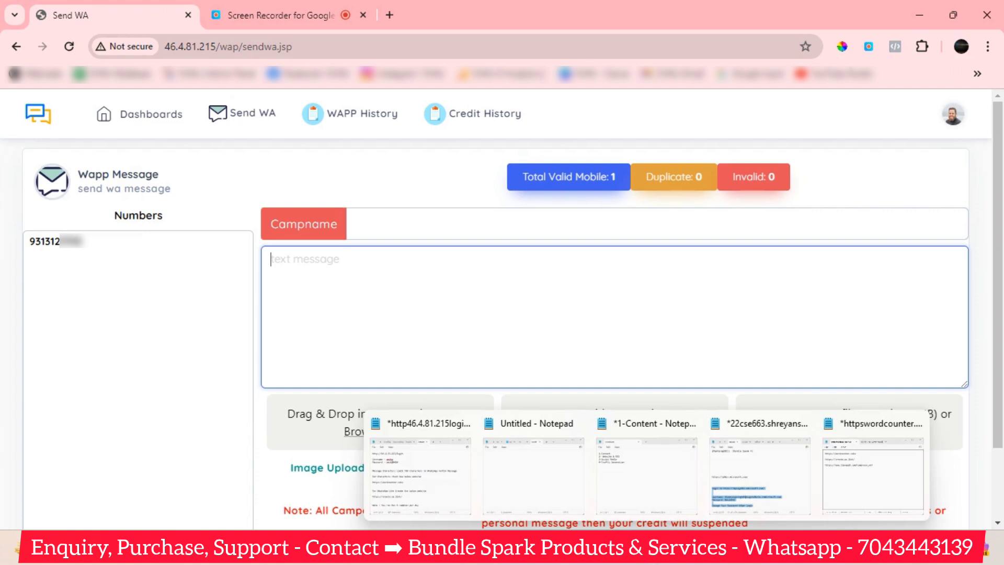
click(879, 510)
drag(703, 251, 541, 252)
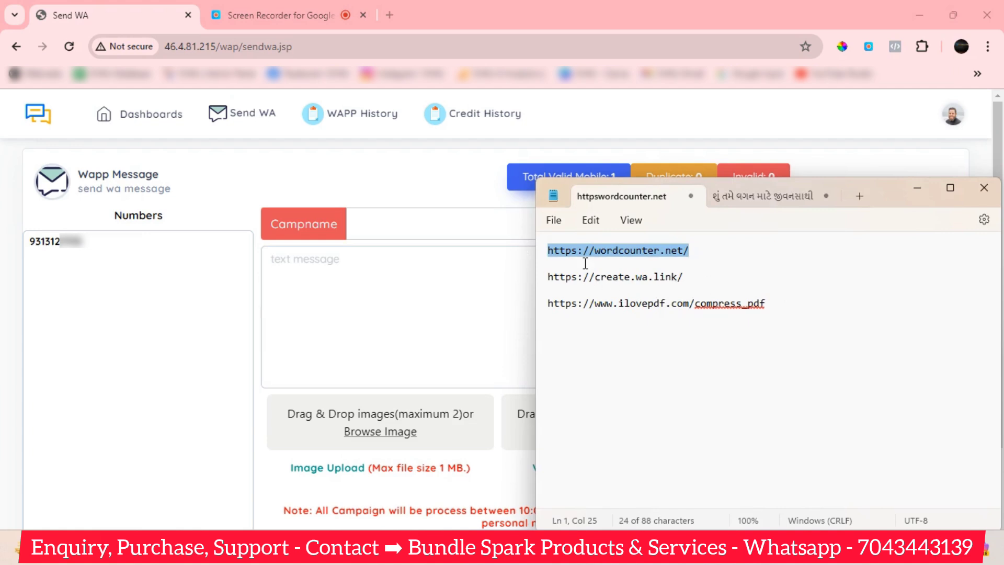
click(720, 261)
drag(695, 256, 535, 251)
key(ctrl+c)
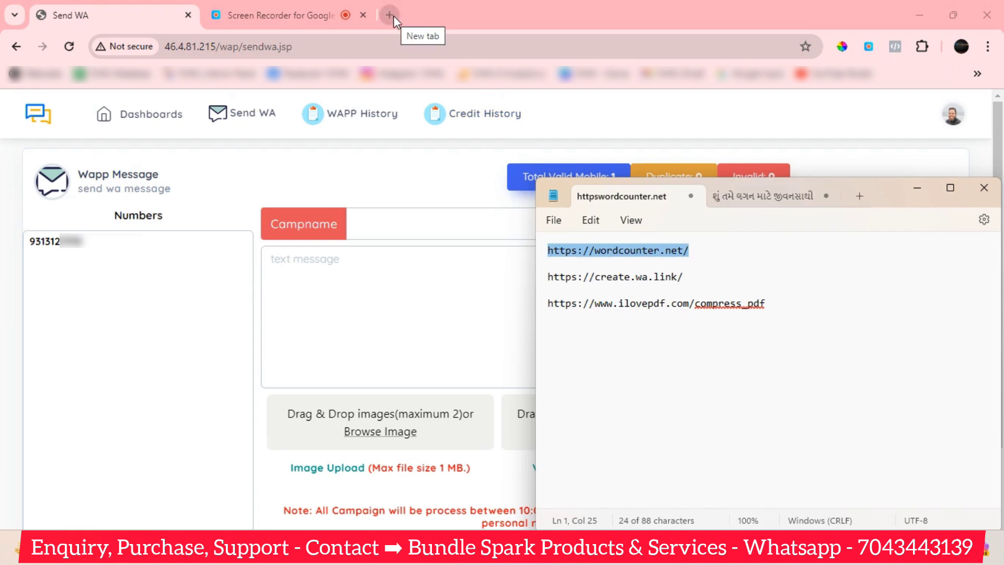
click(394, 15)
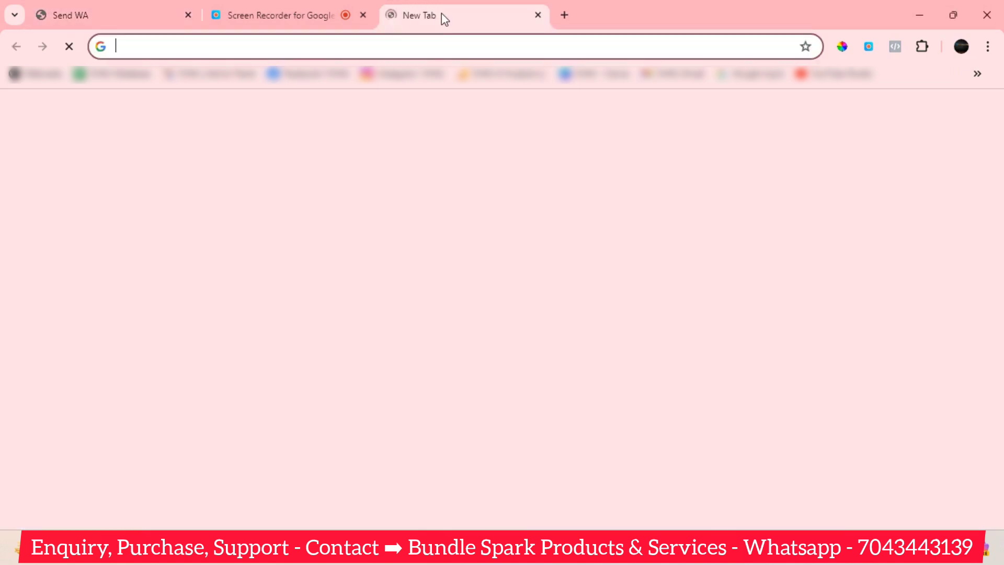
Move the new tab beside Send WA and load the WordCounter site in it.
drag(441, 14, 322, 16)
click(320, 45)
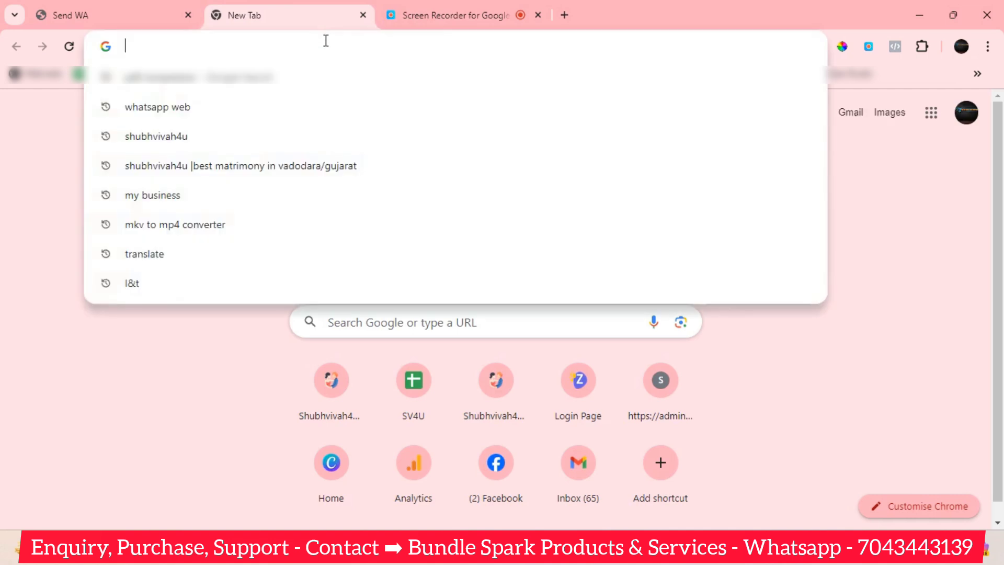
key(ctrl+v)
key(Return)
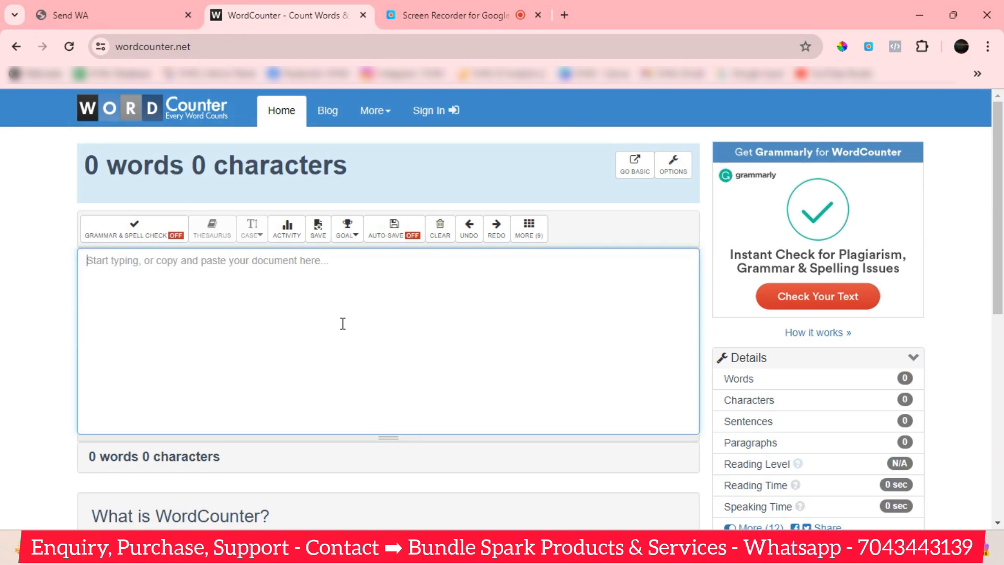
Copy the Gujarati promotional message from Notepad and paste it into WordCounter.
key(alt+Tab)
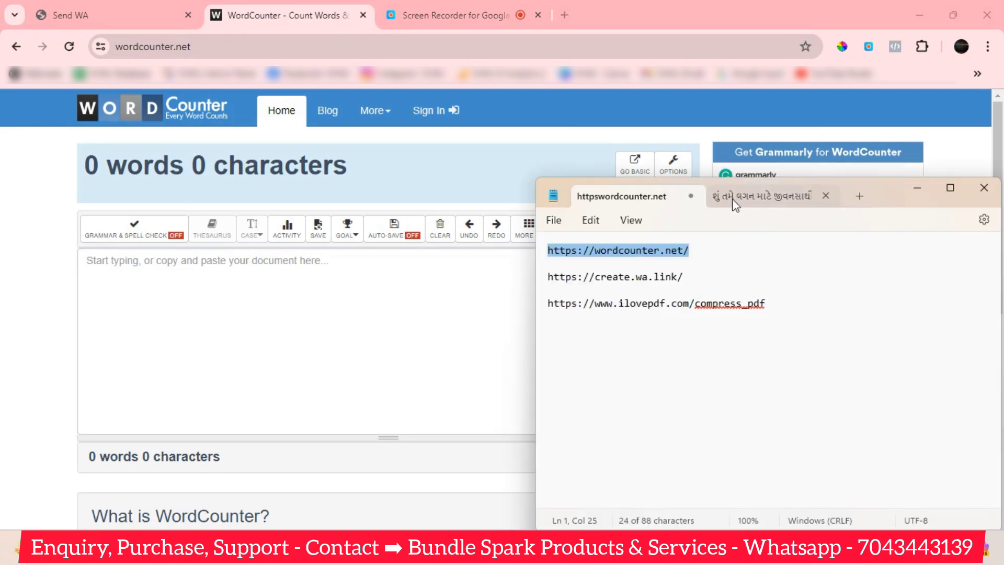
click(734, 201)
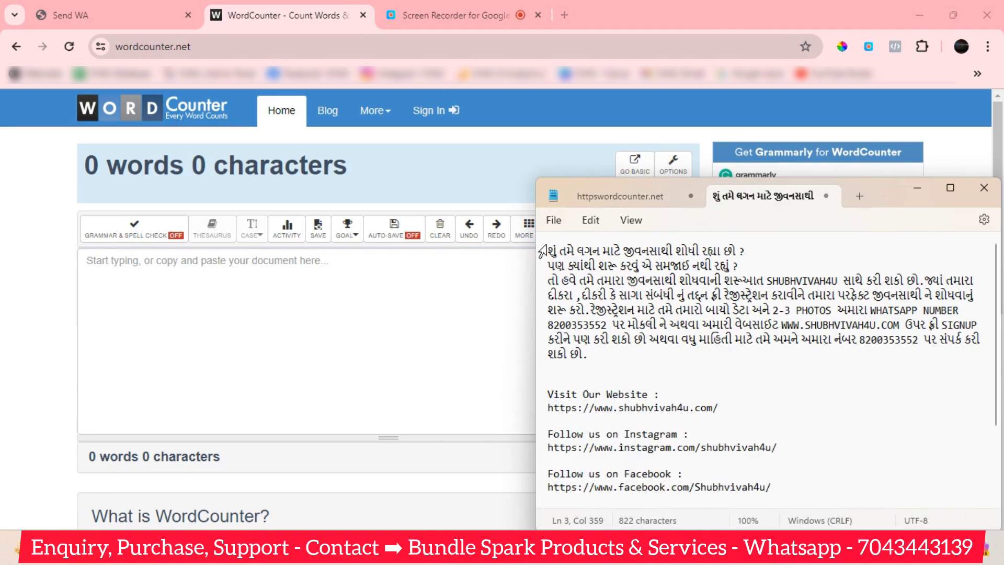
drag(542, 252, 699, 361)
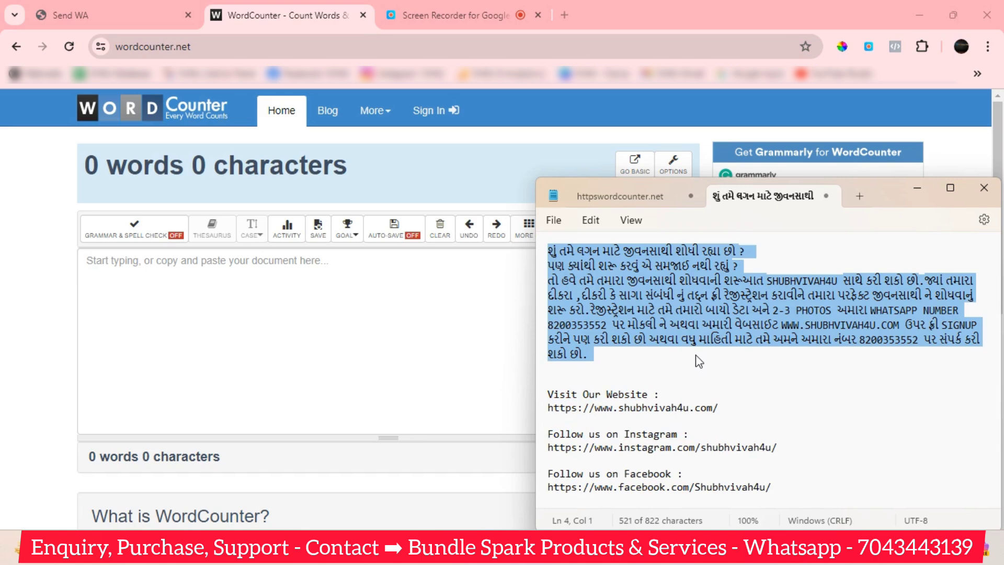
drag(699, 361, 790, 538)
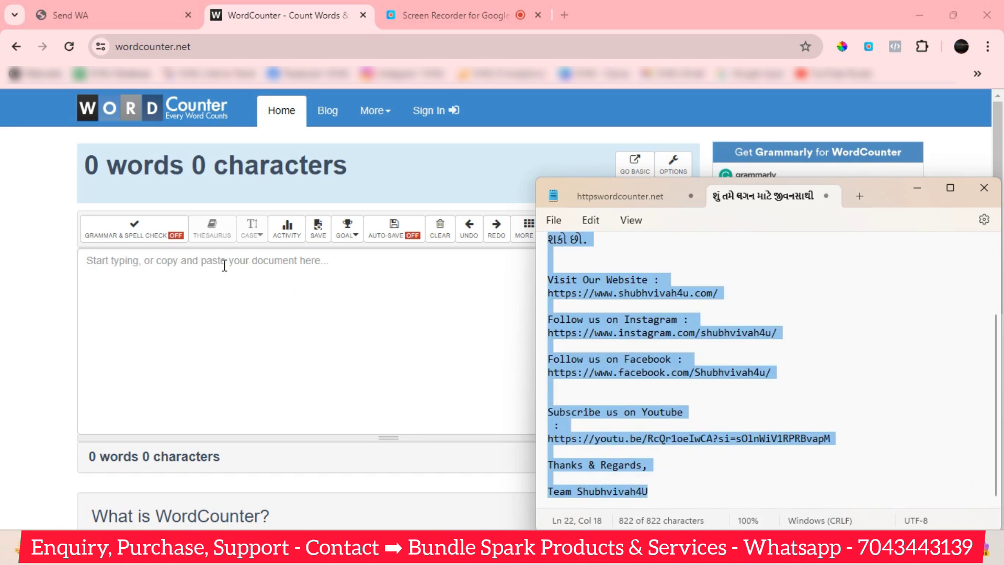
click(223, 306)
click(222, 306)
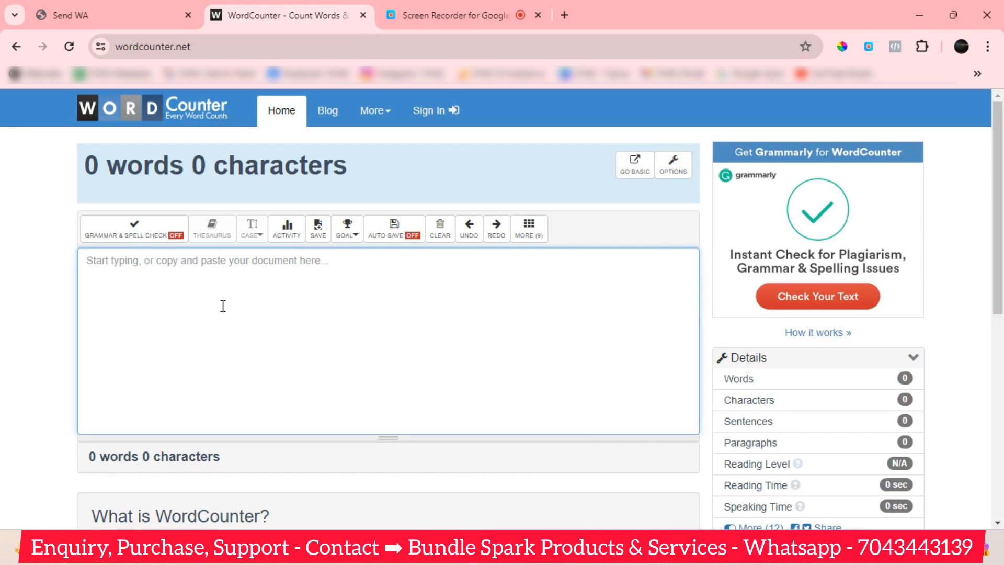
key(ctrl+v)
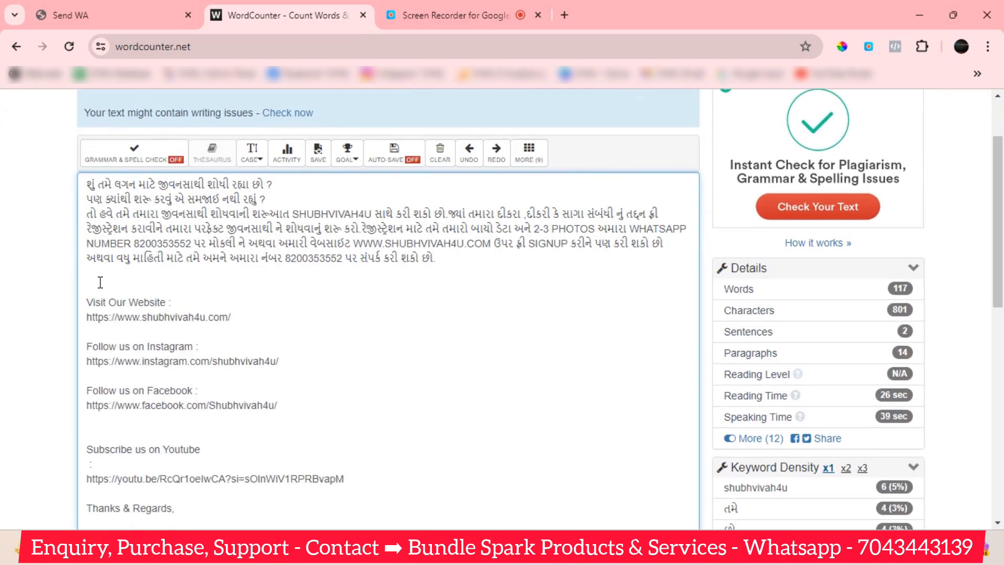
Confirm the 117 words and 801 characters count, then select the pasted message.
scroll(183, 408, down, 2)
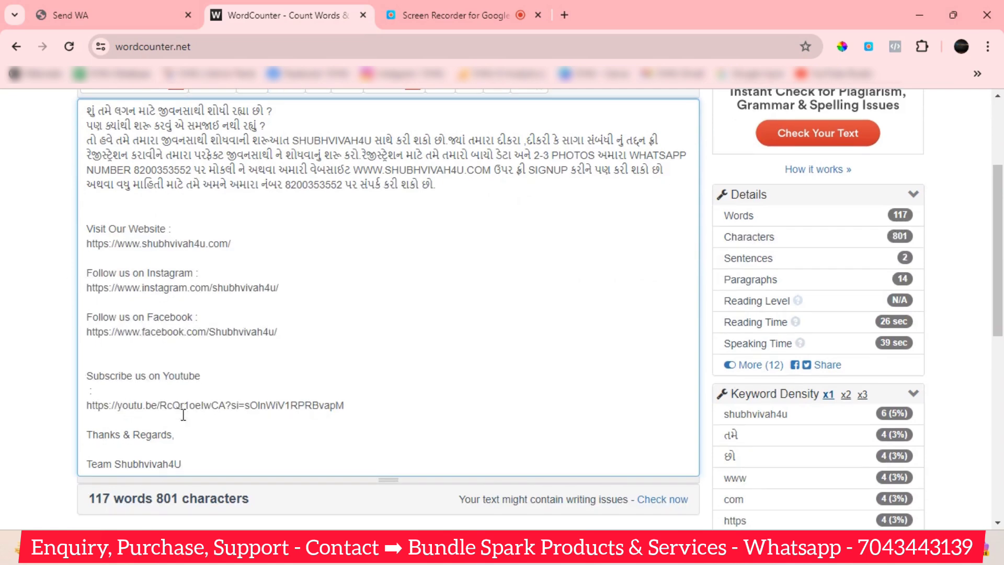
scroll(249, 455, up, 3)
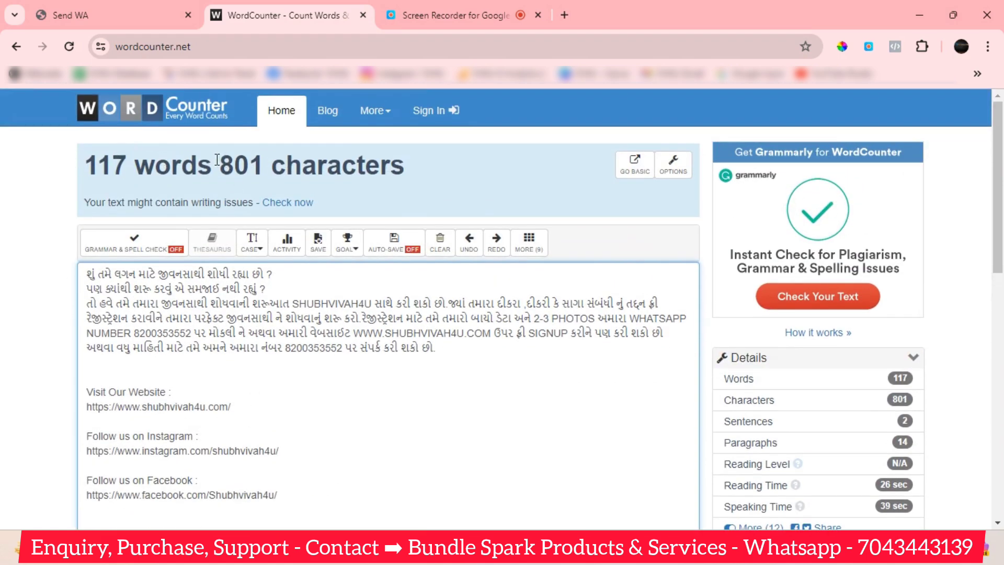
drag(223, 166, 407, 168)
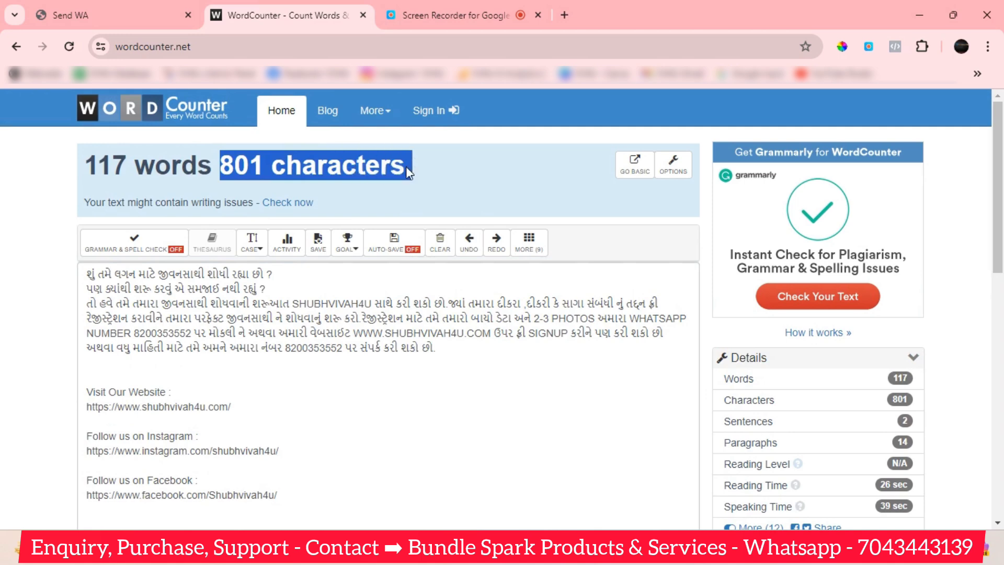
triple_click(408, 170)
click(414, 167)
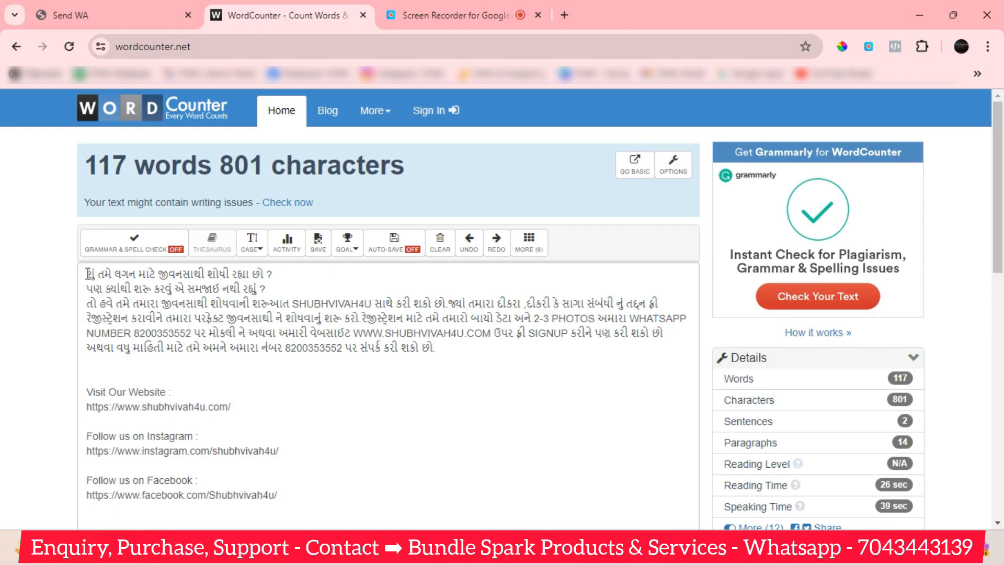
drag(88, 274, 302, 139)
scroll(304, 261, down, 9)
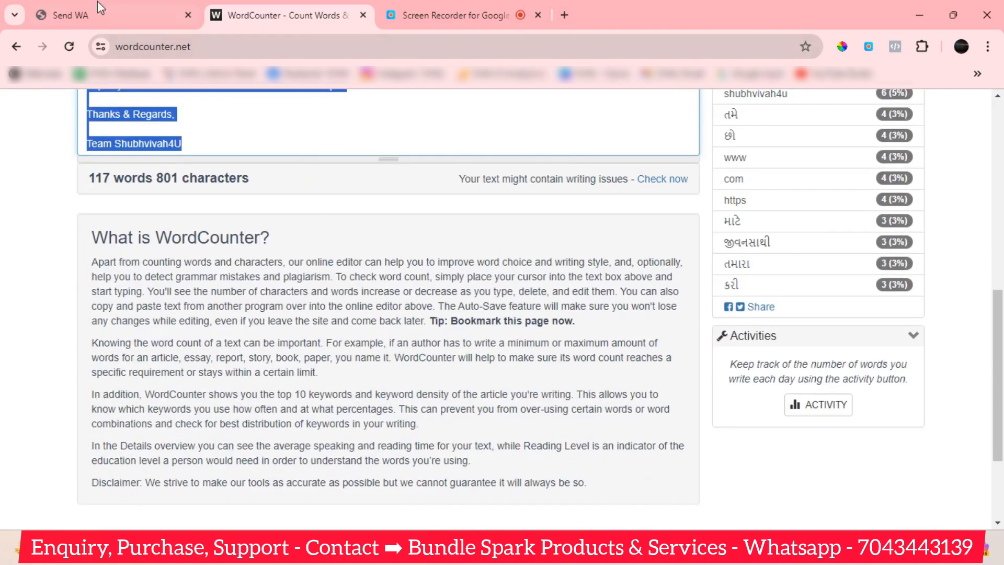
Paste the Gujarati promotional message into the send form and name the campaign 'demo'.
click(80, 11)
key(ctrl+v)
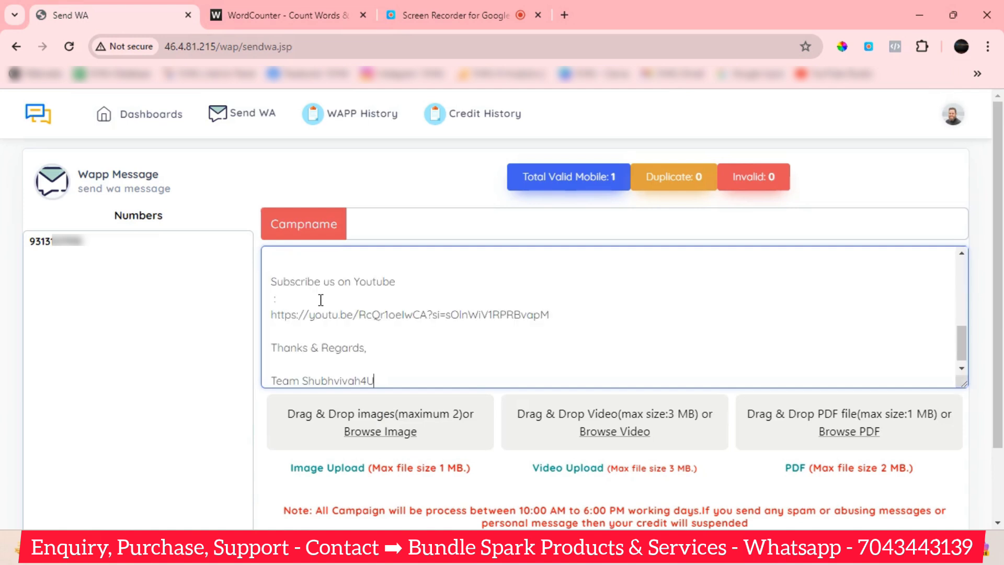
scroll(321, 300, up, 5)
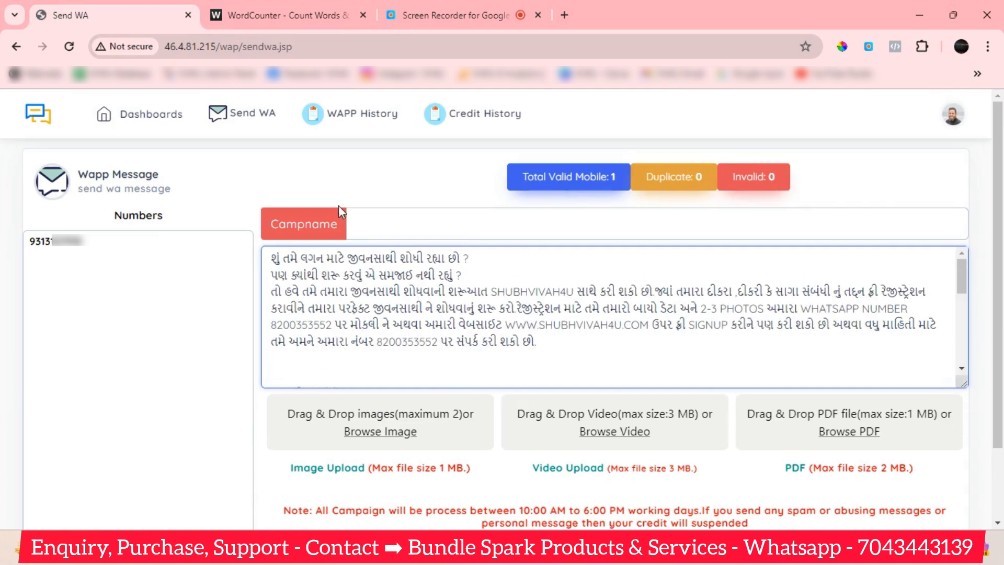
click(378, 226)
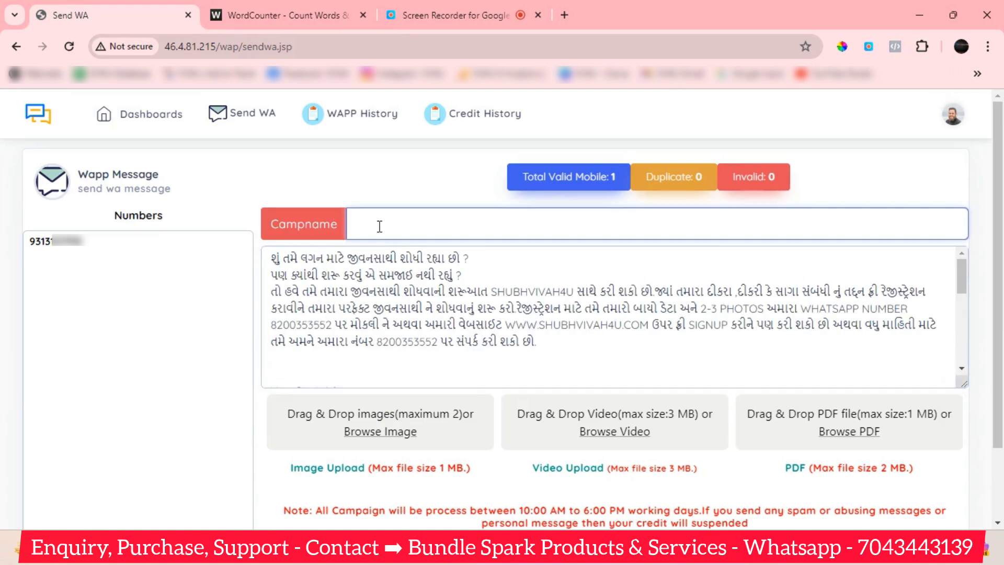
text(demo)
scroll(452, 340, down, 5)
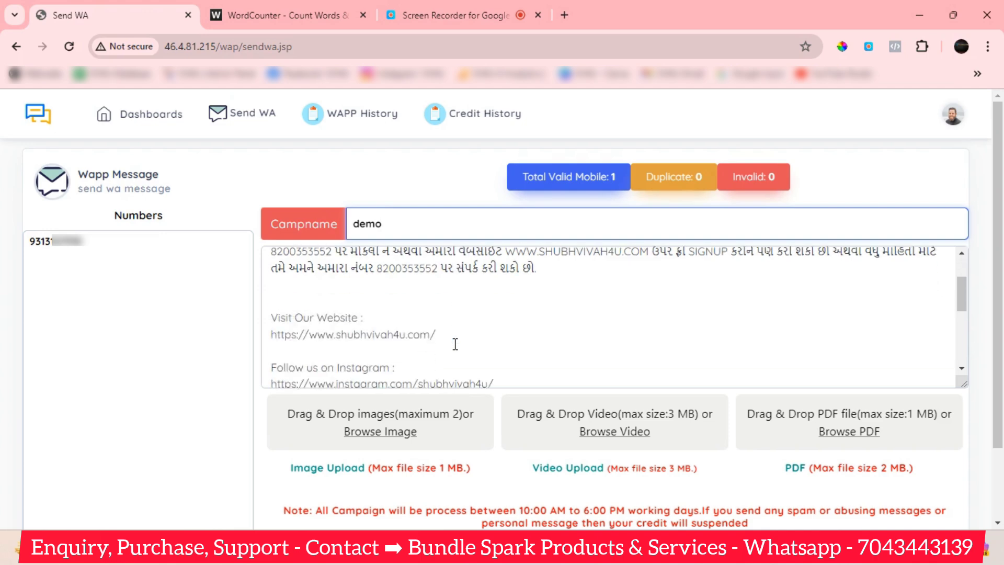
scroll(455, 346, up, 5)
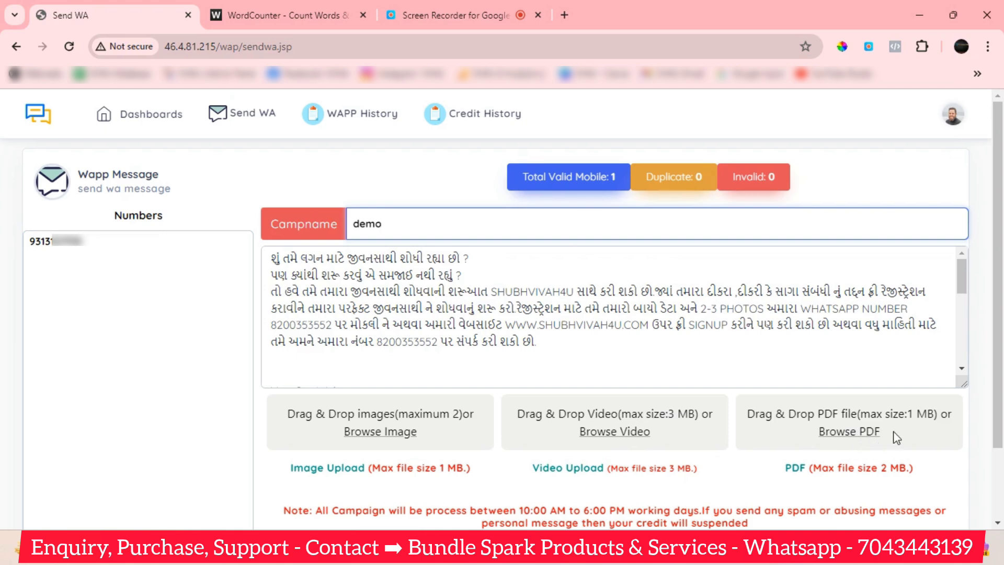
click(884, 469)
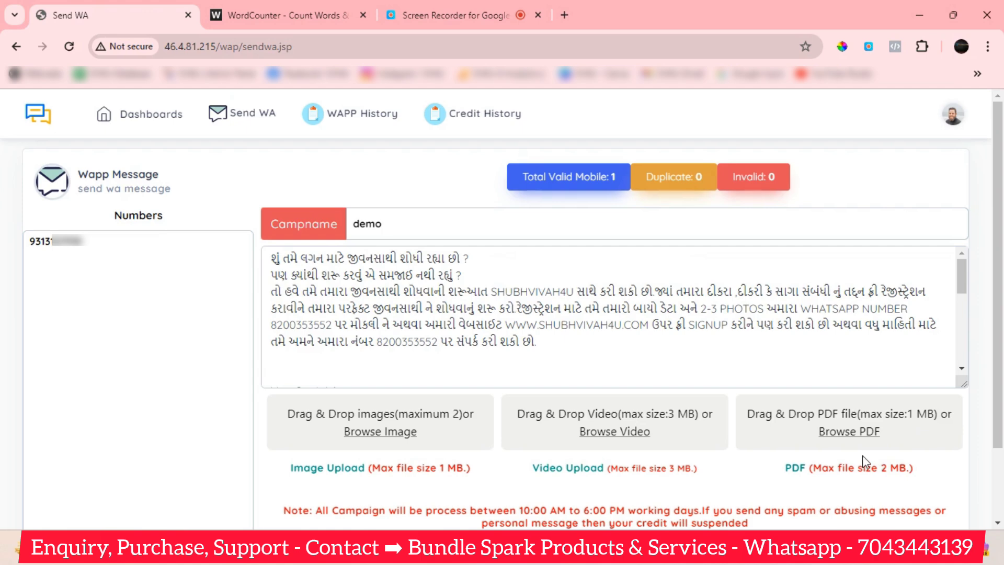
key(alt+Tab)
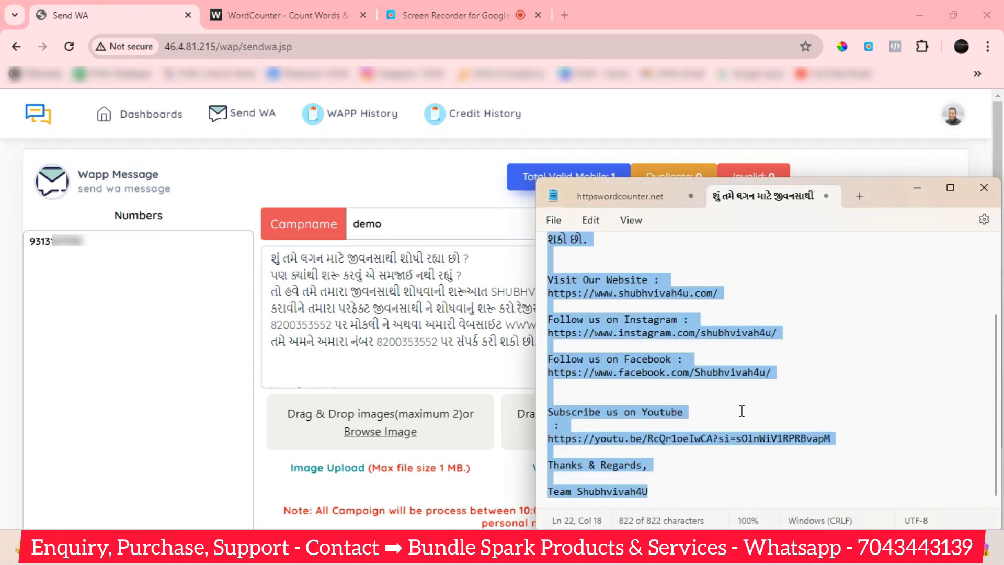
click(622, 197)
click(730, 327)
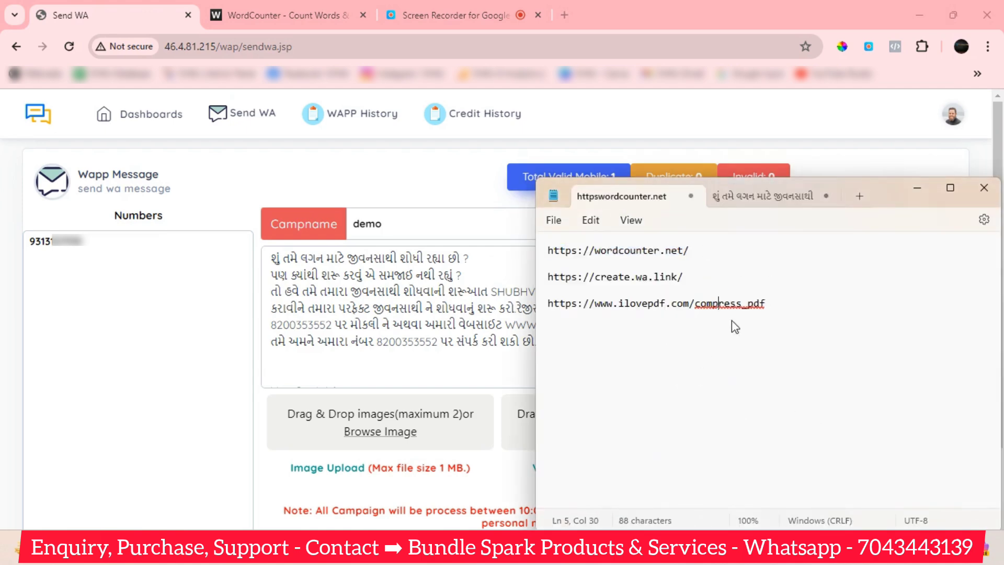
drag(784, 305, 546, 305)
key(ctrl+c)
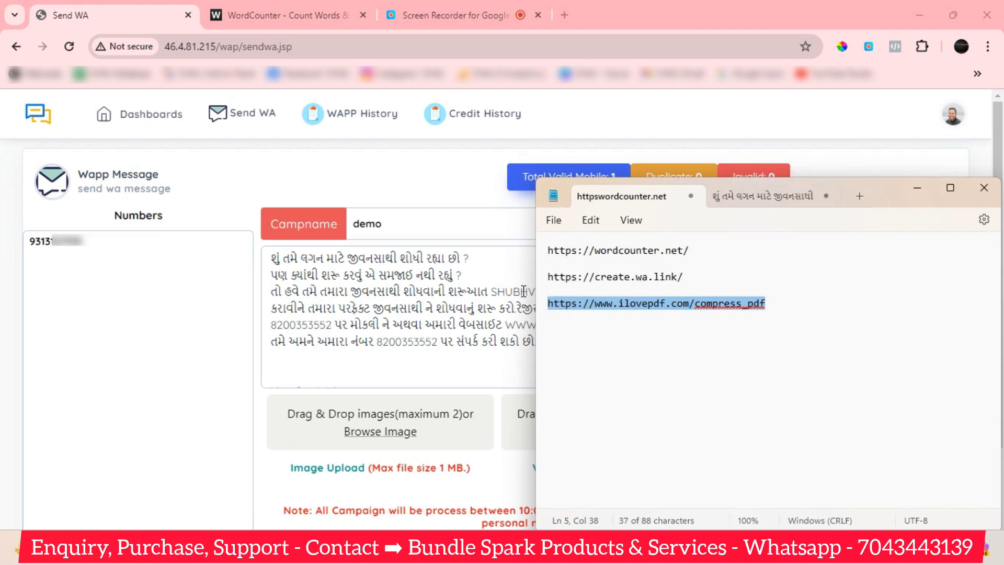
click(565, 15)
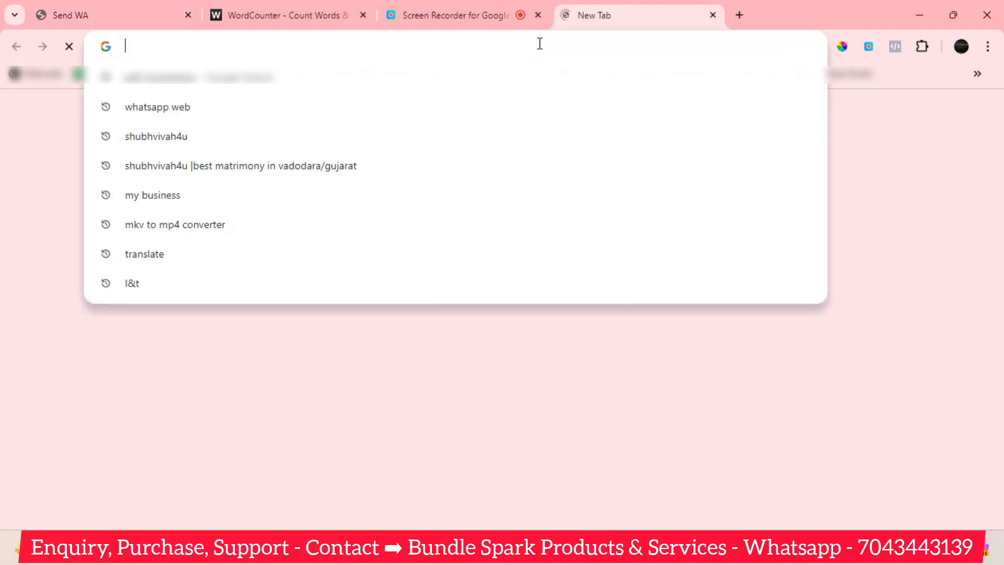
key(ctrl+v)
key(Return)
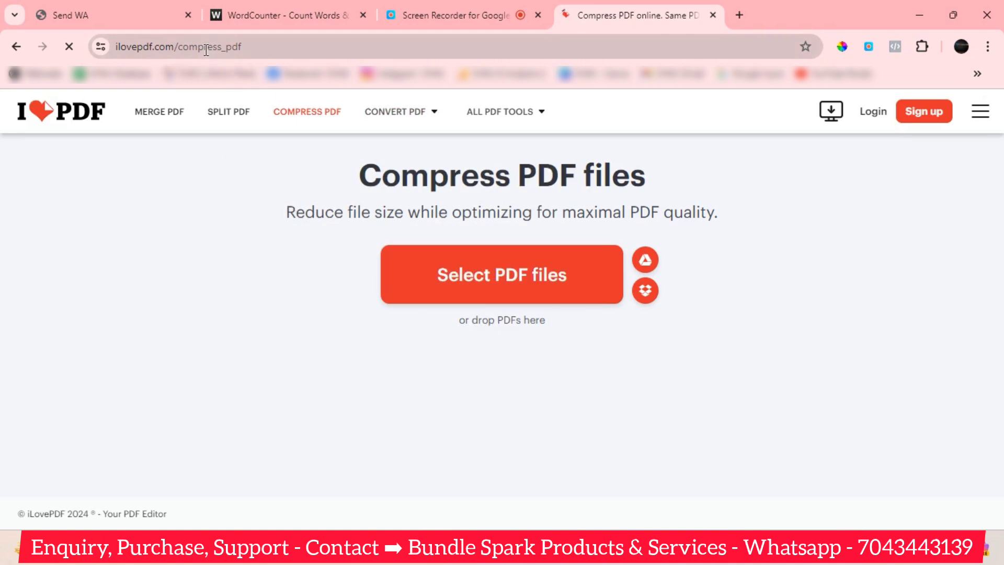
Look over the iLovePDF Compress PDF files page once it loads.
mouse_move(395, 112)
Return to the demo campaign form and scroll through the Gujarati message.
click(138, 19)
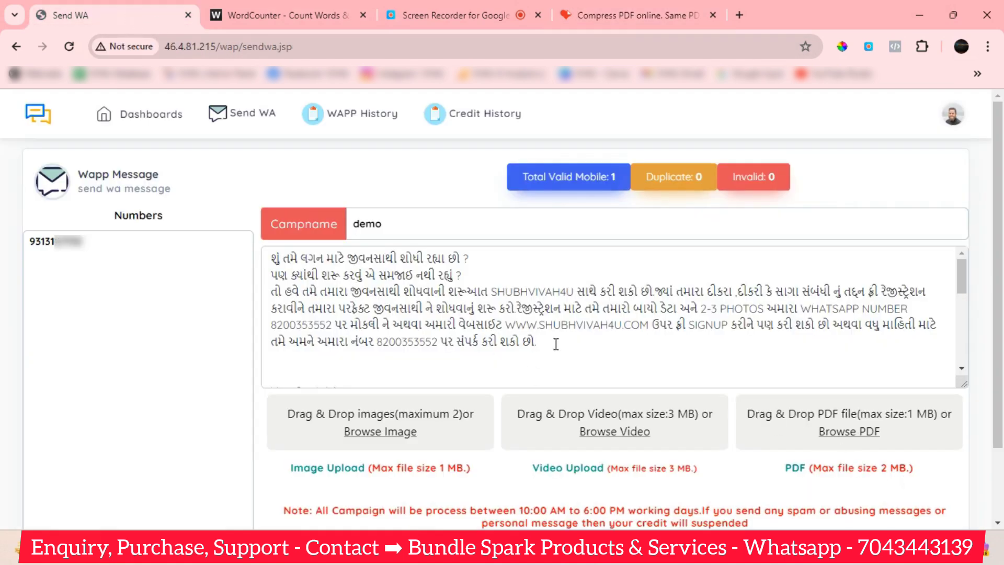
click(577, 345)
scroll(486, 335, down, 10)
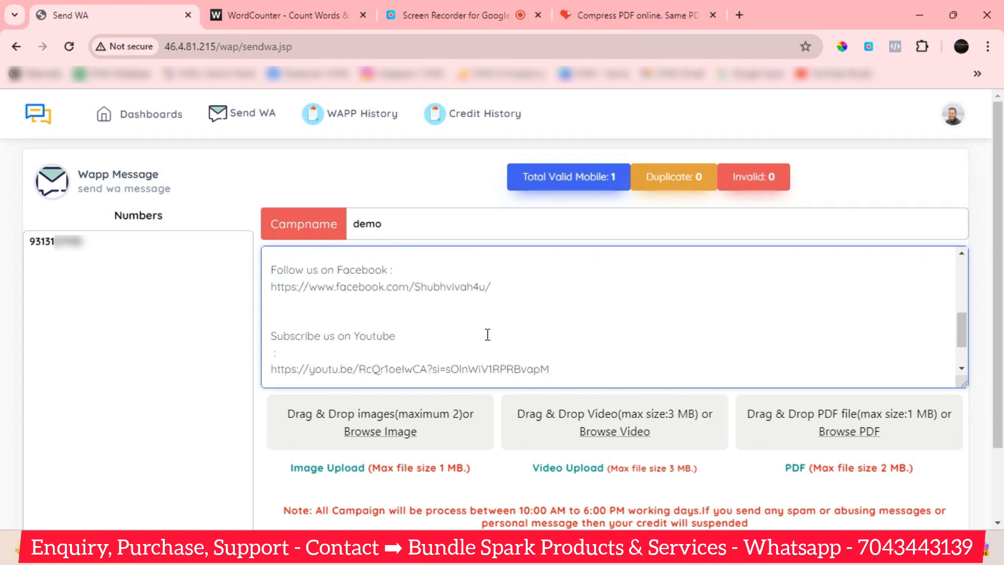
scroll(487, 339, up, 3)
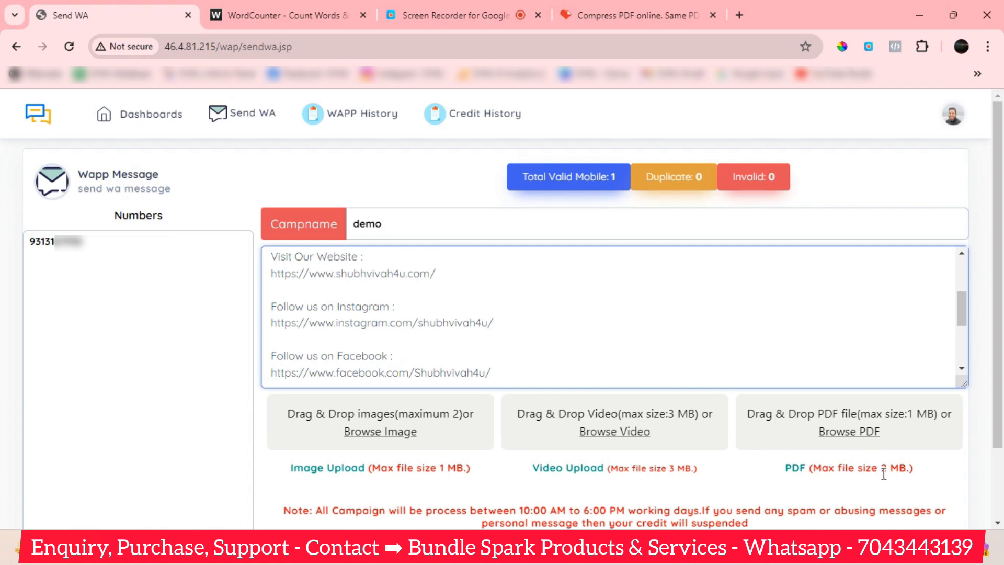
scroll(884, 474, down, 1)
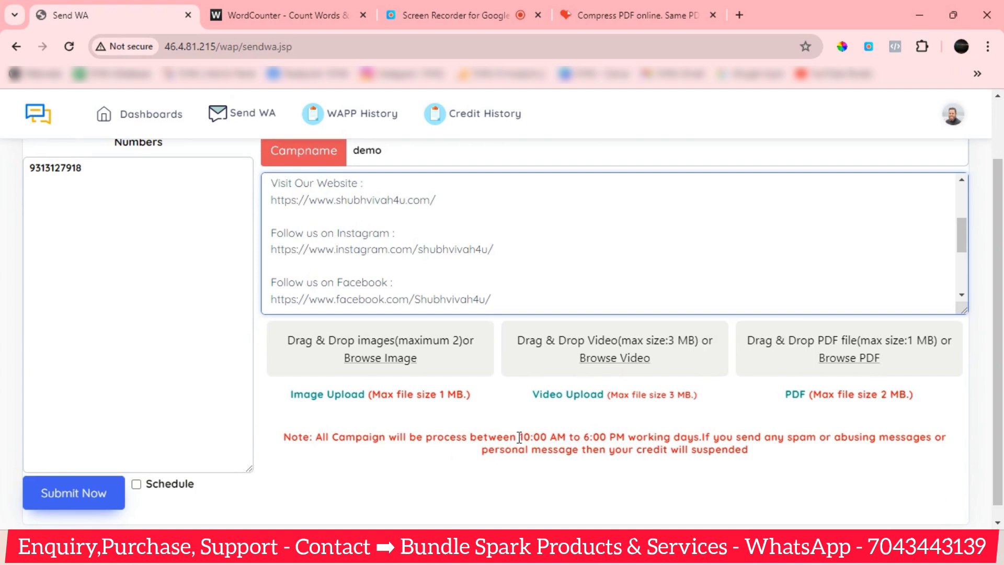
Highlight the 10:00 AM sending time and the spam/suspended-credit warning in the red note.
drag(518, 436, 564, 437)
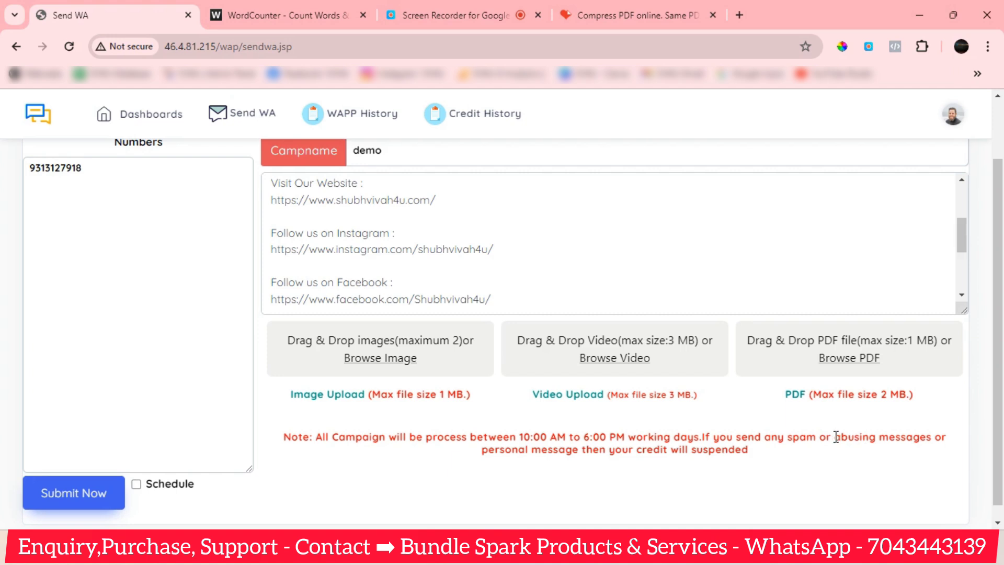
drag(835, 436, 875, 463)
scroll(465, 430, up, 2)
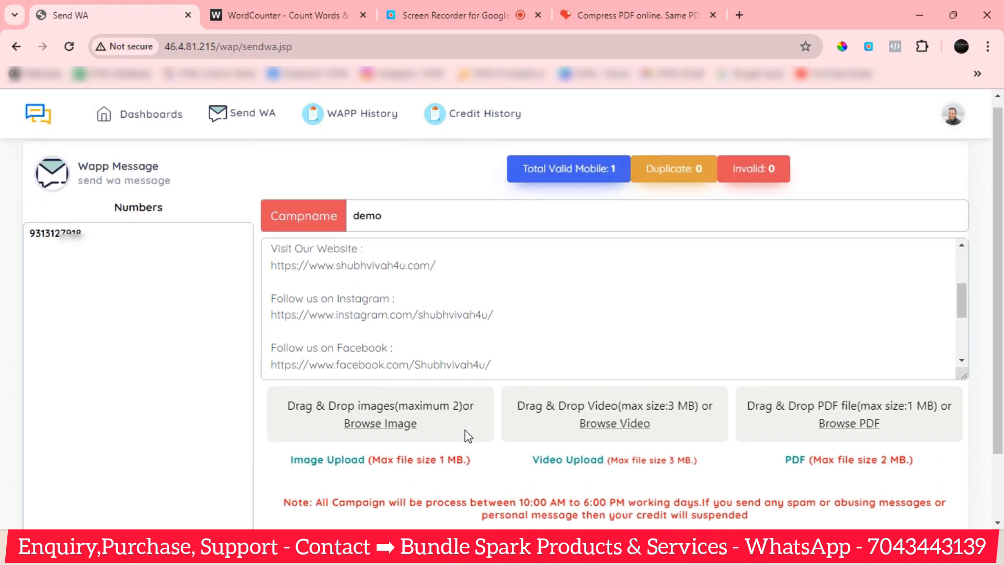
scroll(574, 473, down, 2)
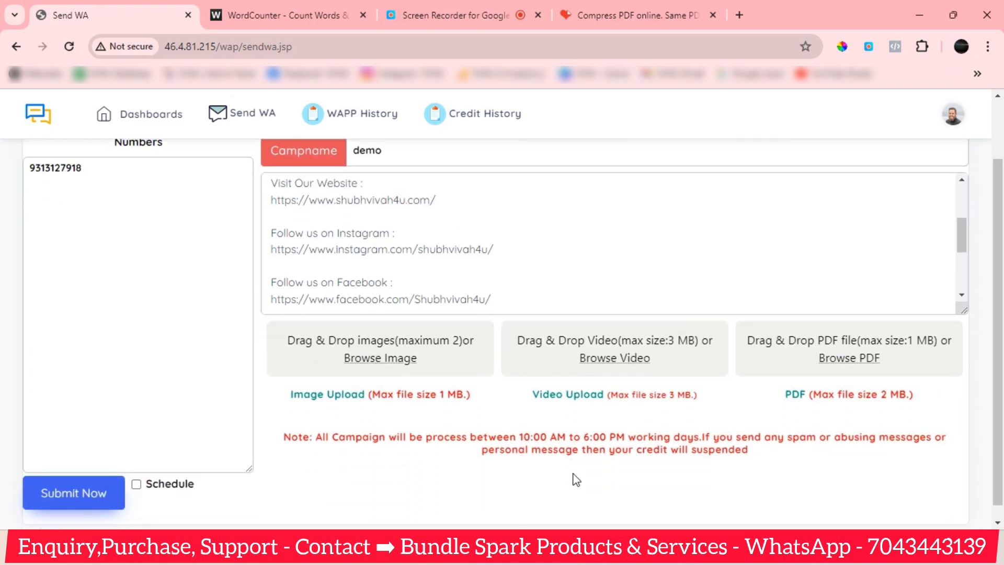
scroll(470, 462, up, 2)
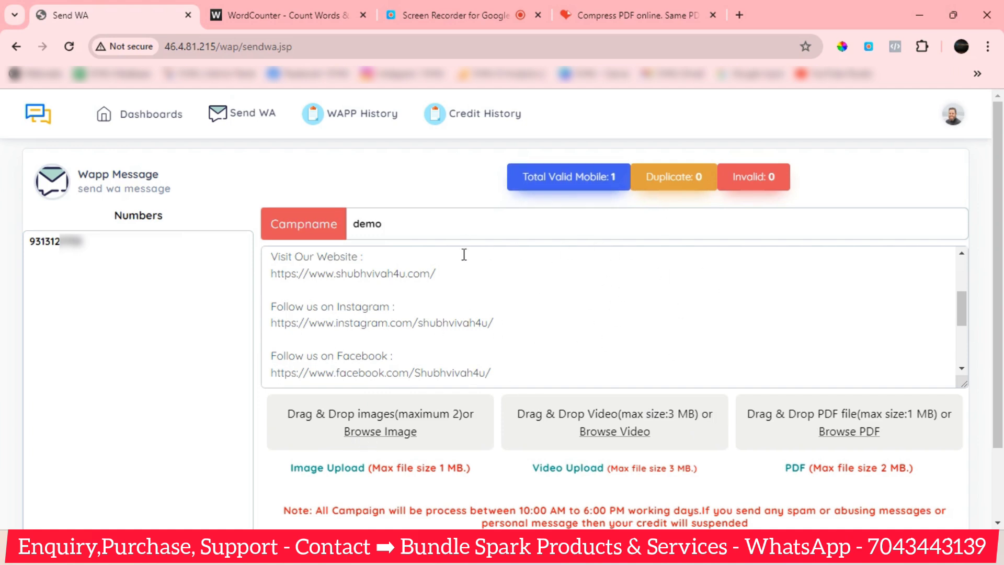
scroll(447, 316, up, 5)
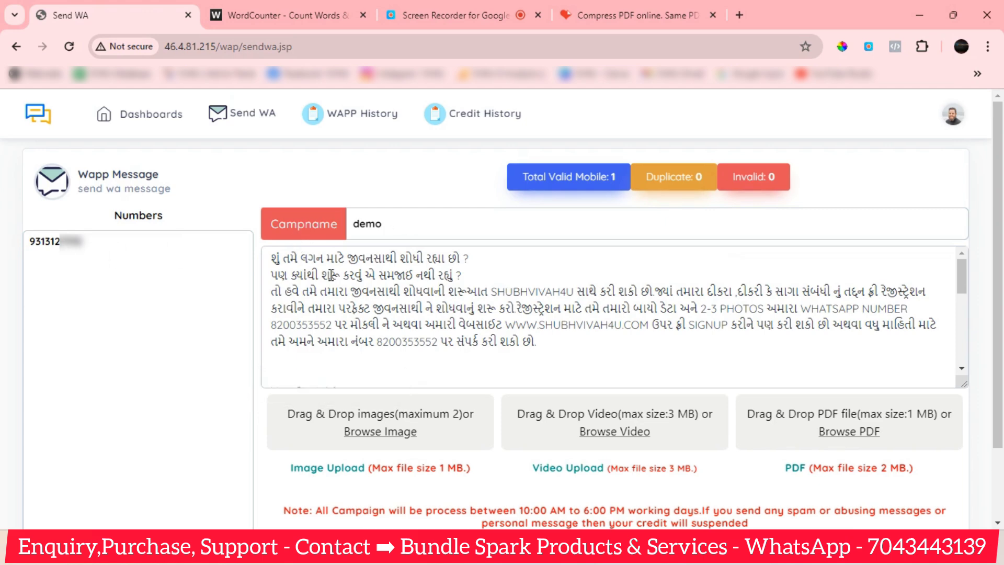
scroll(448, 311, down, 2)
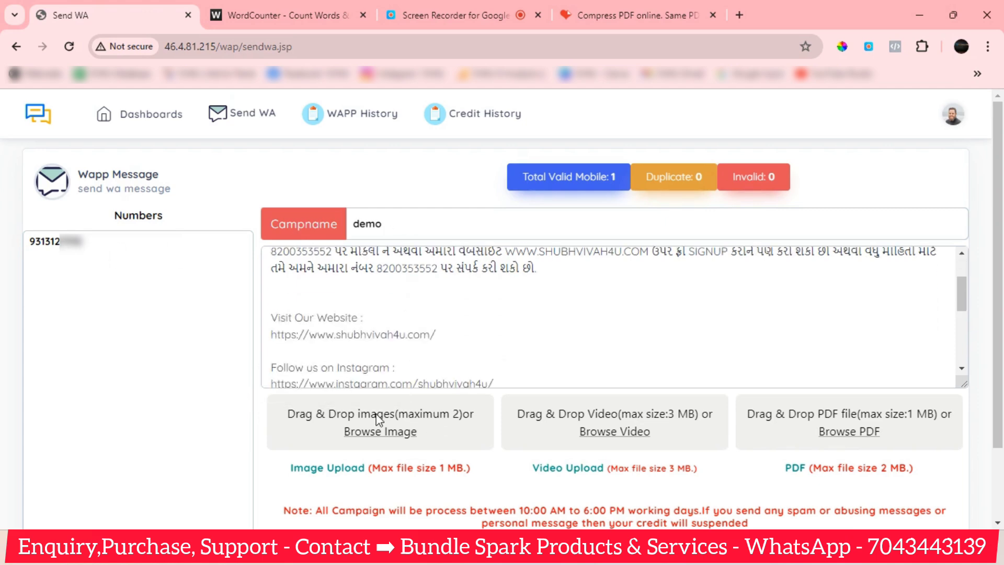
Attach the Shubh Vivah4u Matrimony PNG from the Desktop and let the upload complete.
click(393, 432)
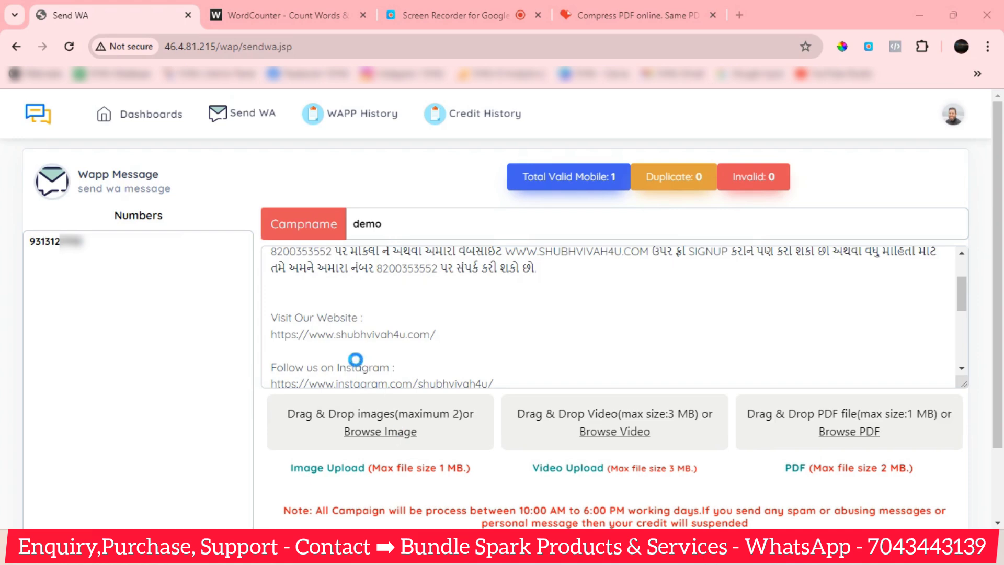
scroll(58, 202, up, 1)
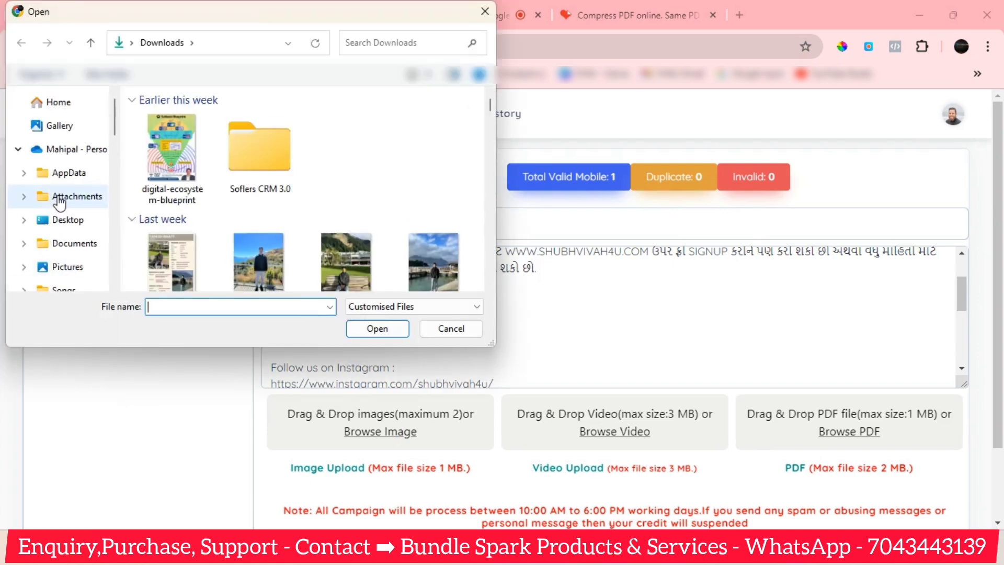
scroll(83, 230, down, 3)
click(74, 216)
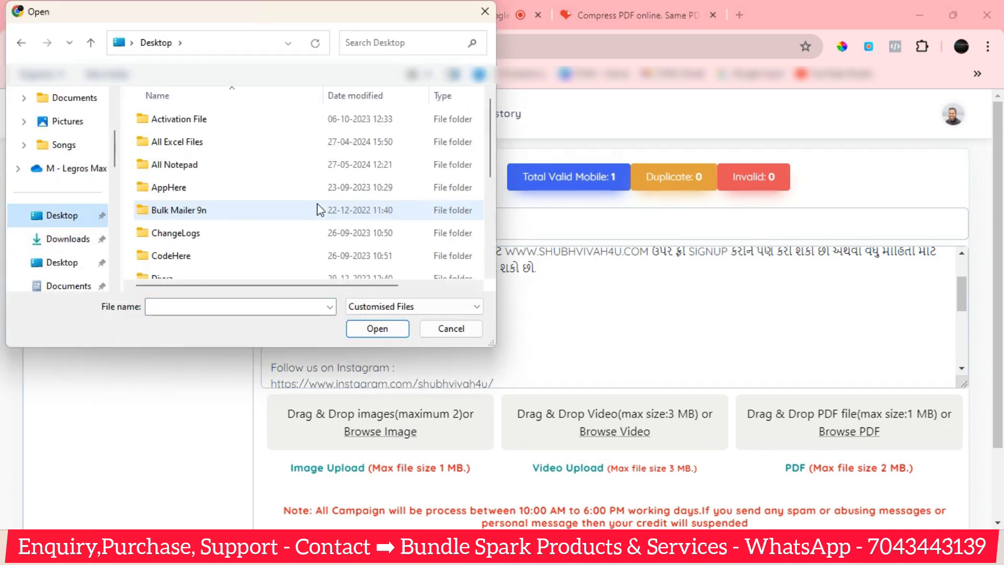
scroll(287, 220, down, 5)
click(231, 248)
click(378, 329)
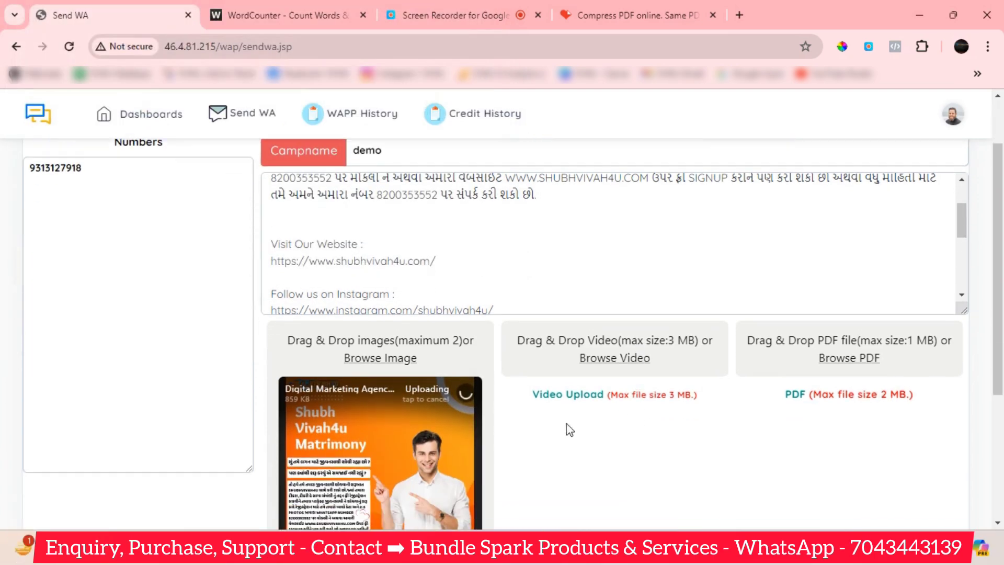
scroll(567, 425, down, 1)
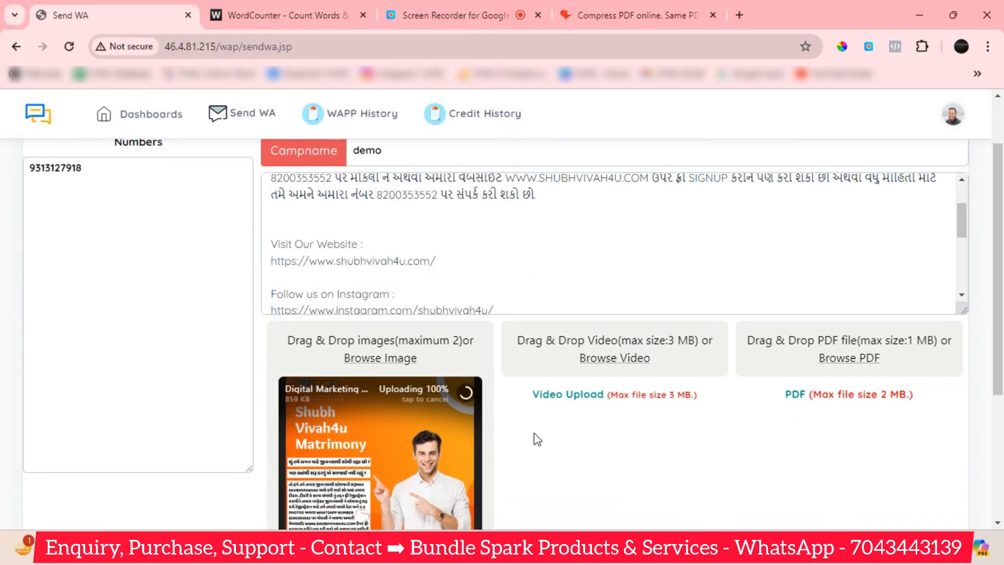
scroll(489, 421, down, 1)
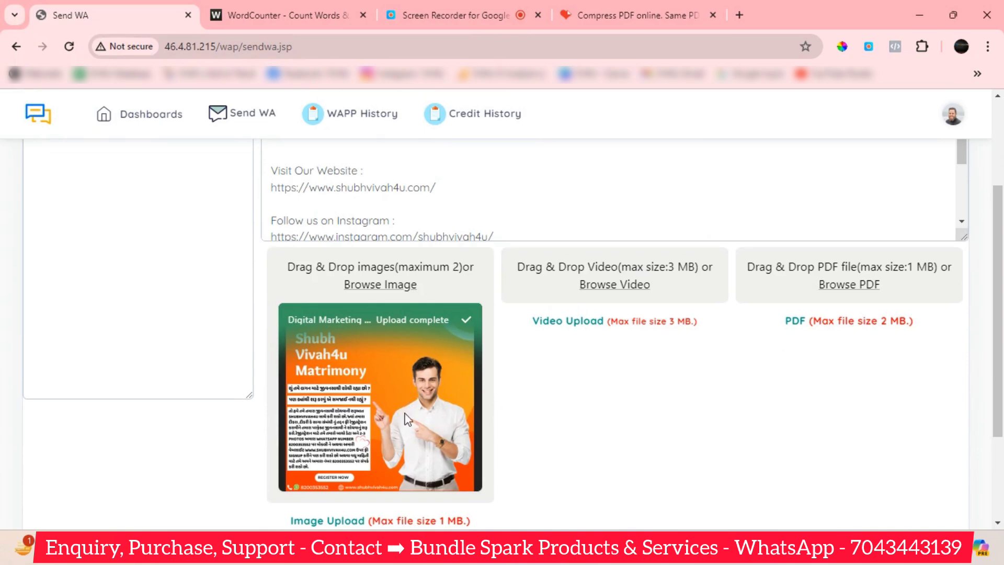
scroll(530, 423, up, 2)
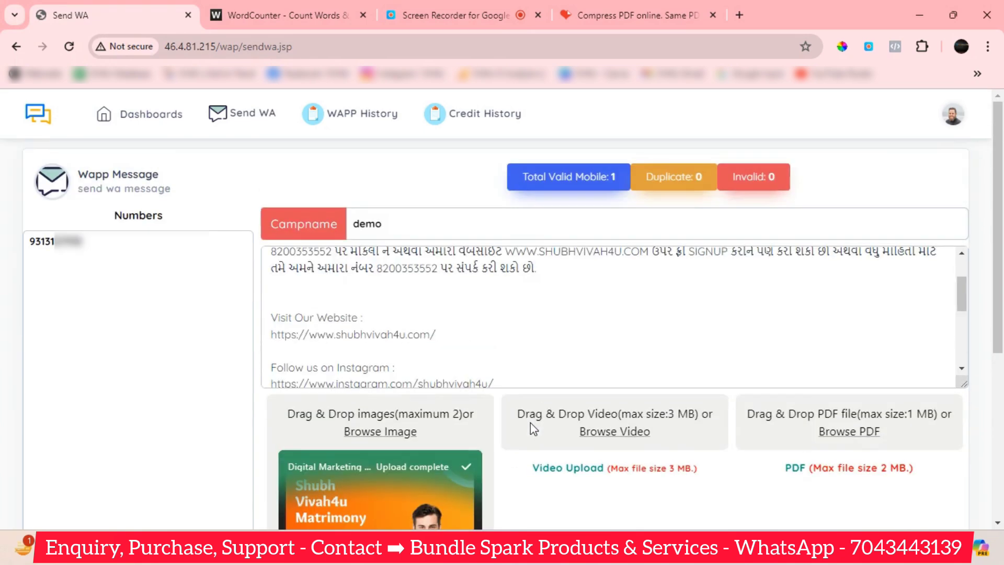
scroll(533, 376, up, 2)
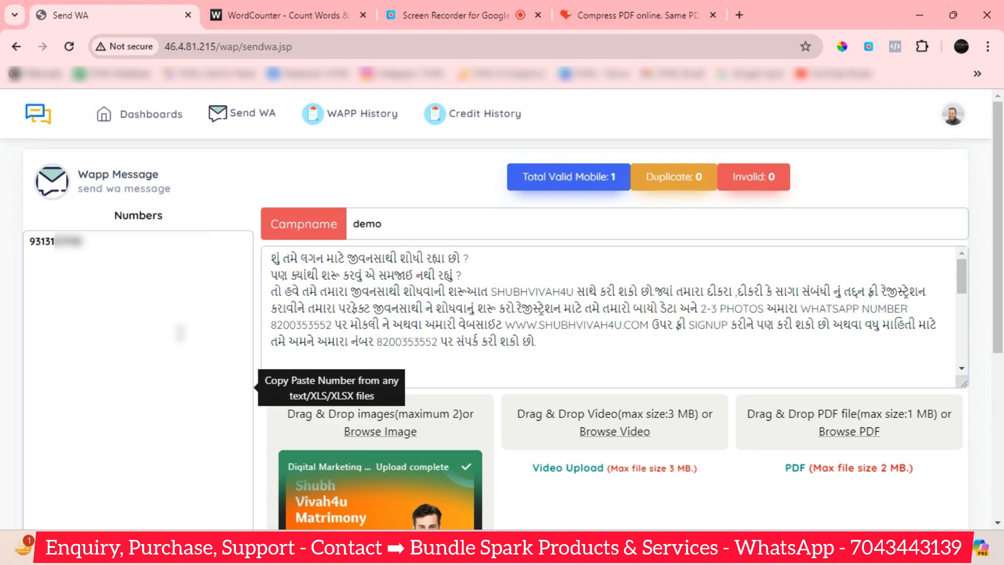
click(132, 245)
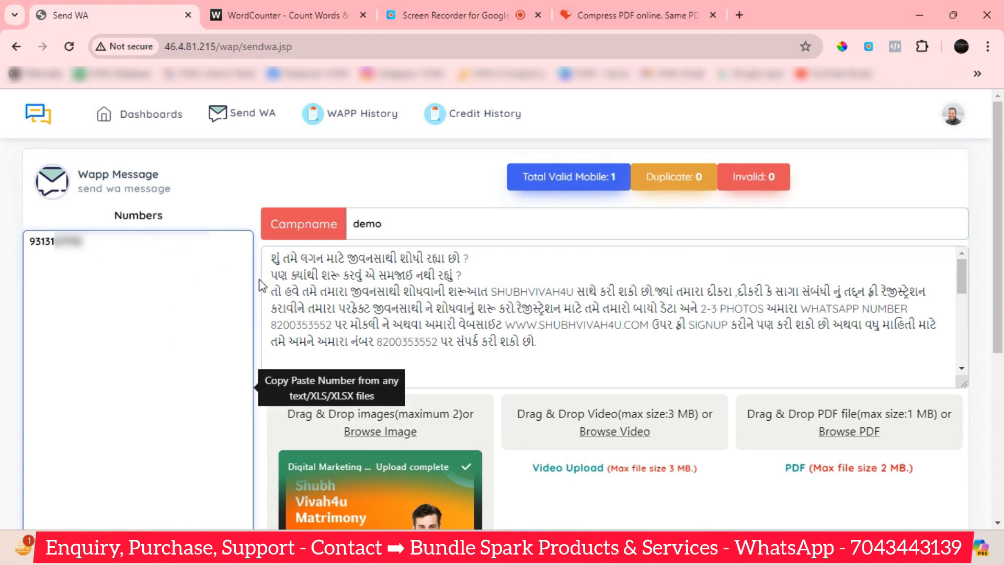
scroll(454, 360, down, 5)
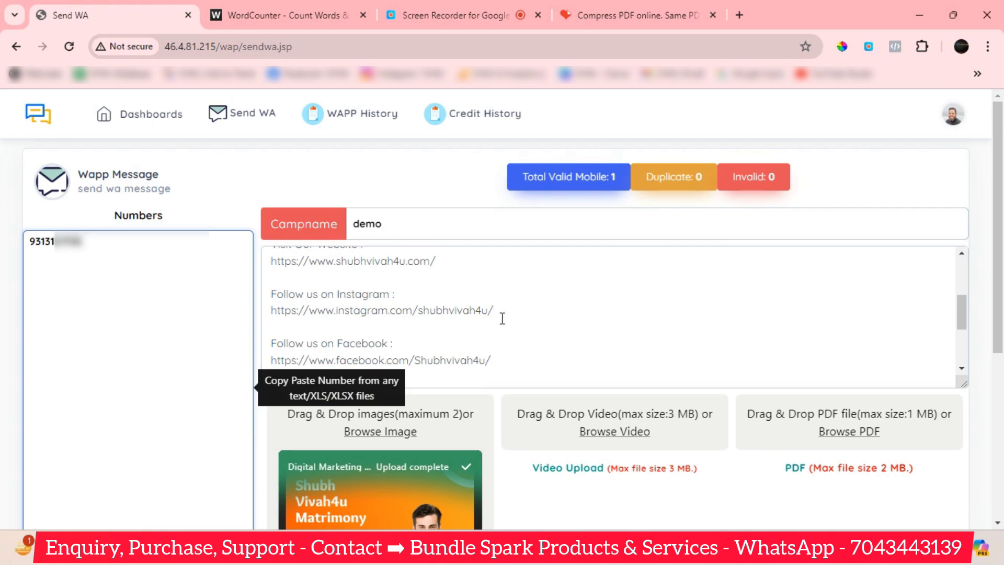
scroll(594, 363, up, 5)
scroll(623, 443, down, 4)
scroll(565, 375, down, 1)
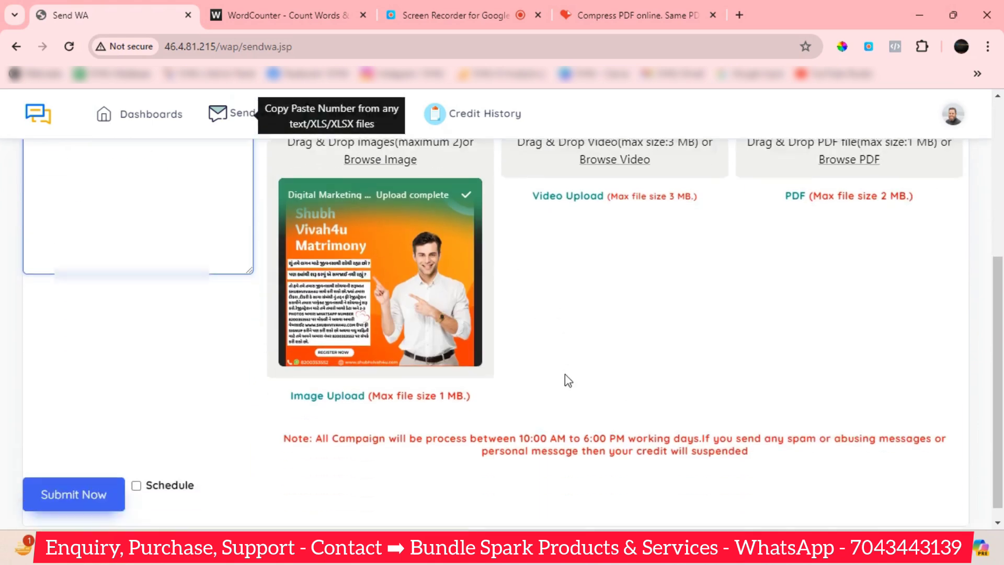
scroll(251, 455, up, 3)
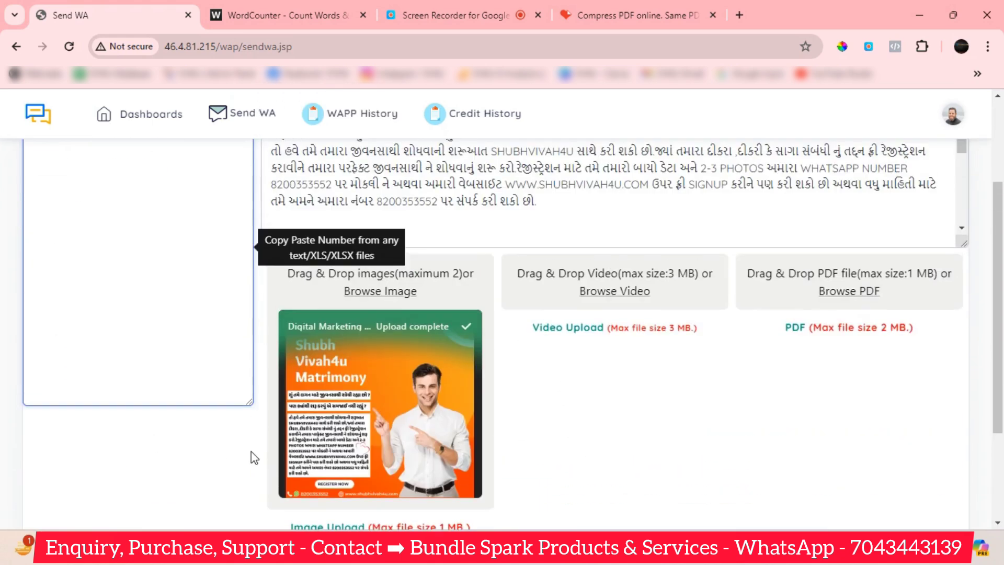
scroll(225, 463, down, 3)
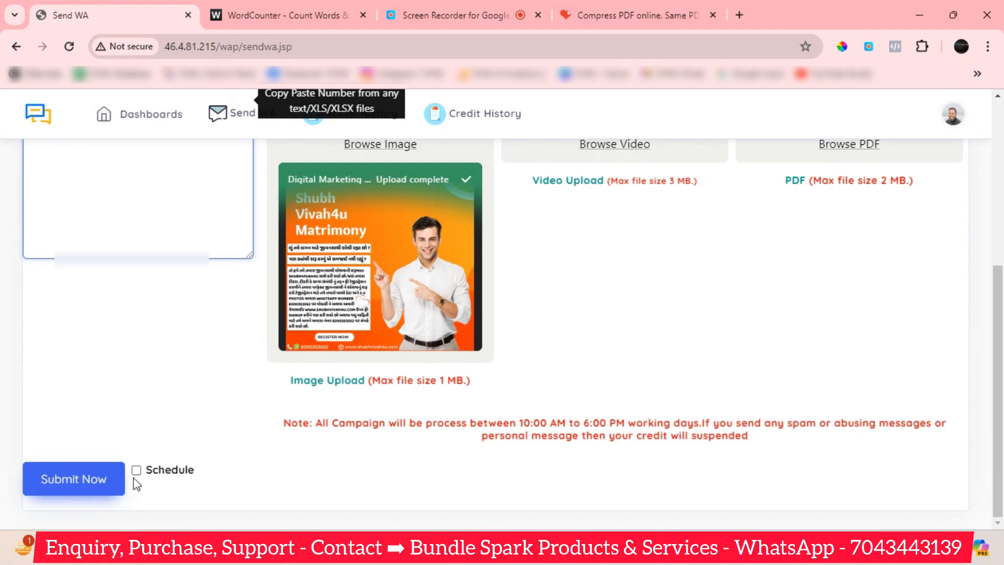
Turn on scheduling and set the campaign send time to 05-06-2024, 11:00 AM.
click(137, 471)
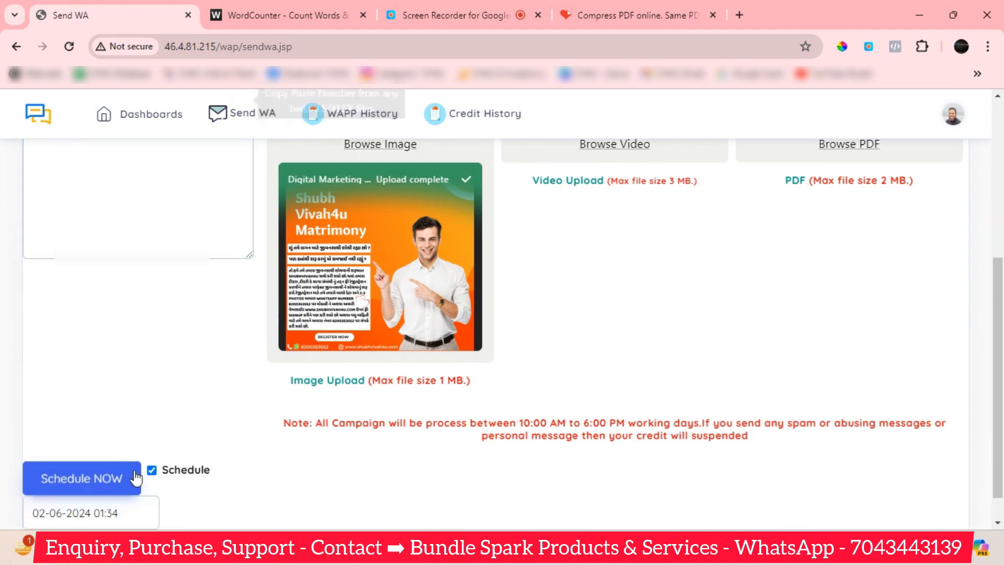
scroll(159, 475, down, 1)
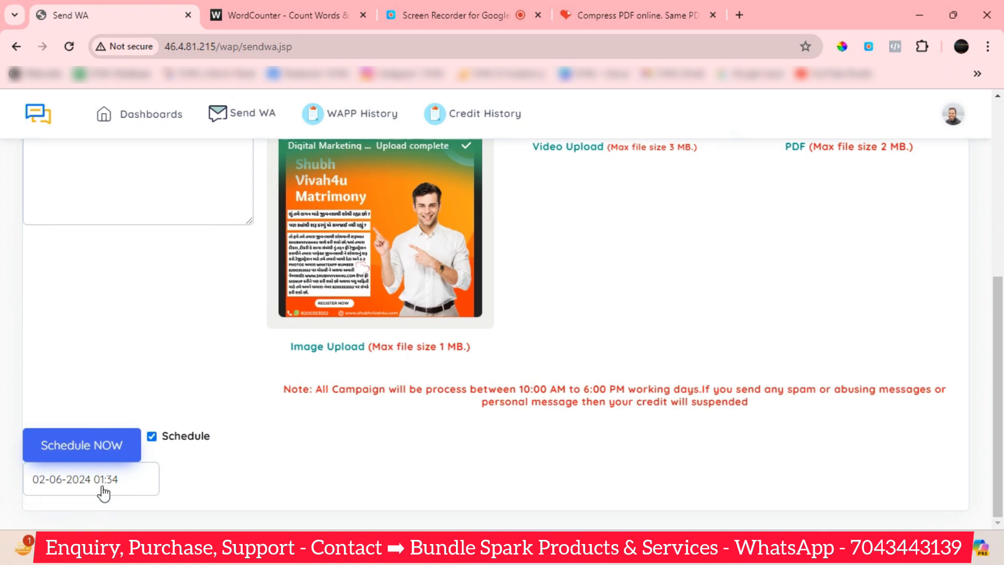
click(63, 479)
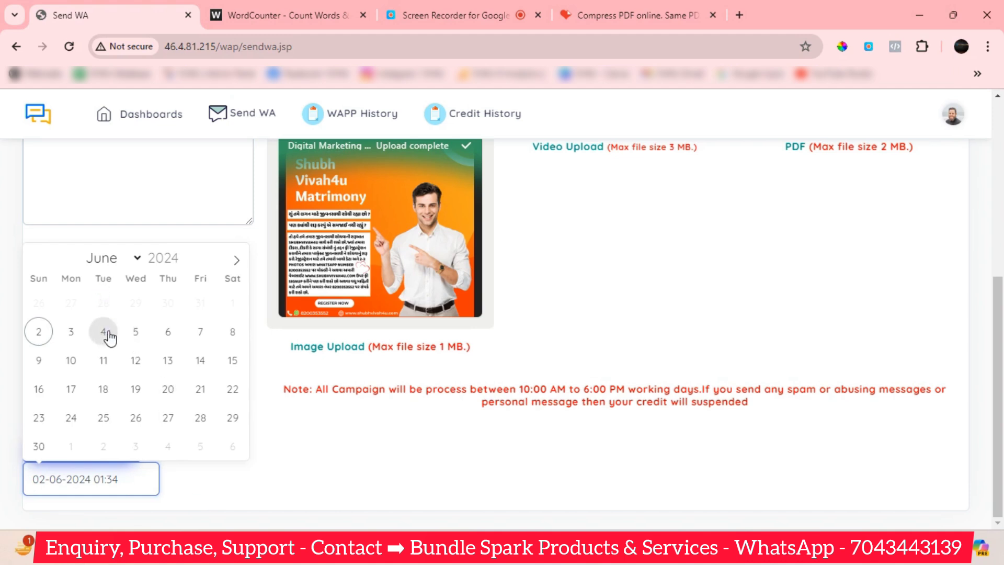
click(136, 333)
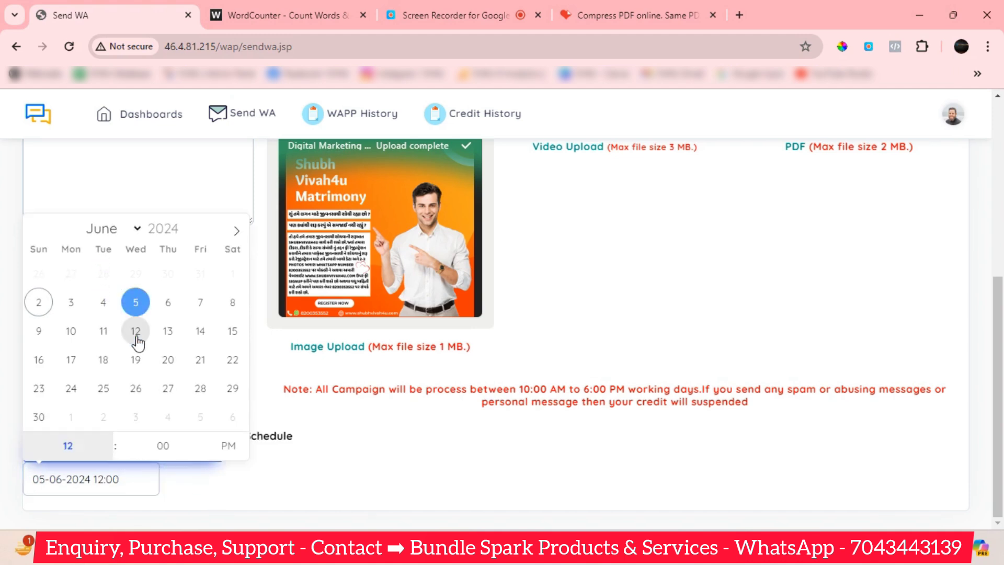
click(87, 444)
text(11)
click(238, 456)
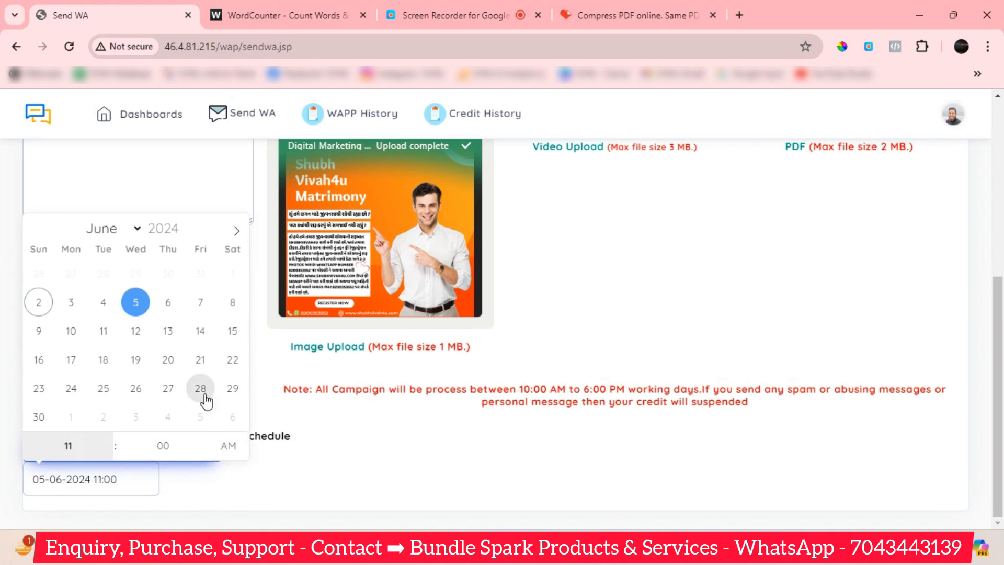
scroll(162, 481, up, 3)
scroll(202, 484, down, 3)
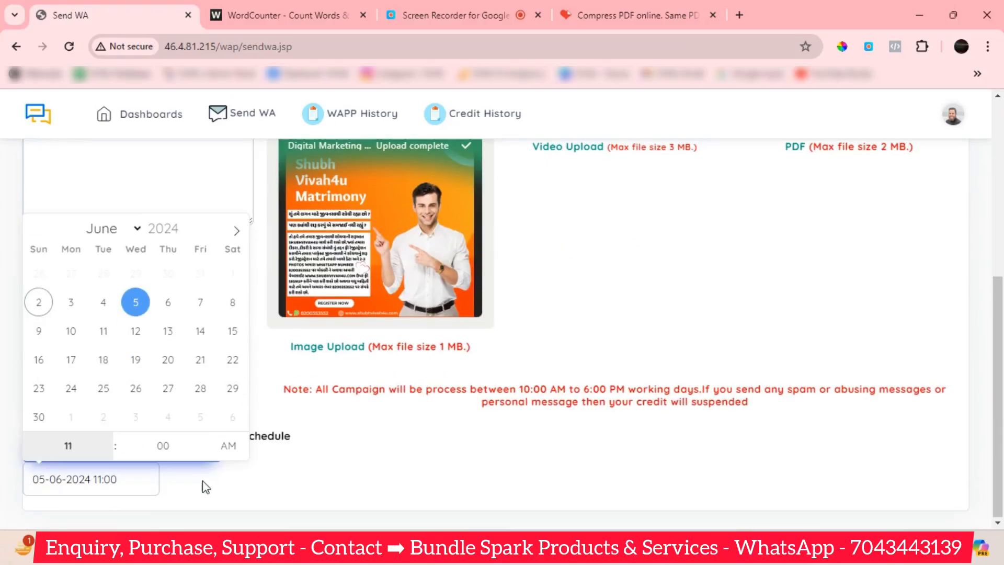
click(241, 487)
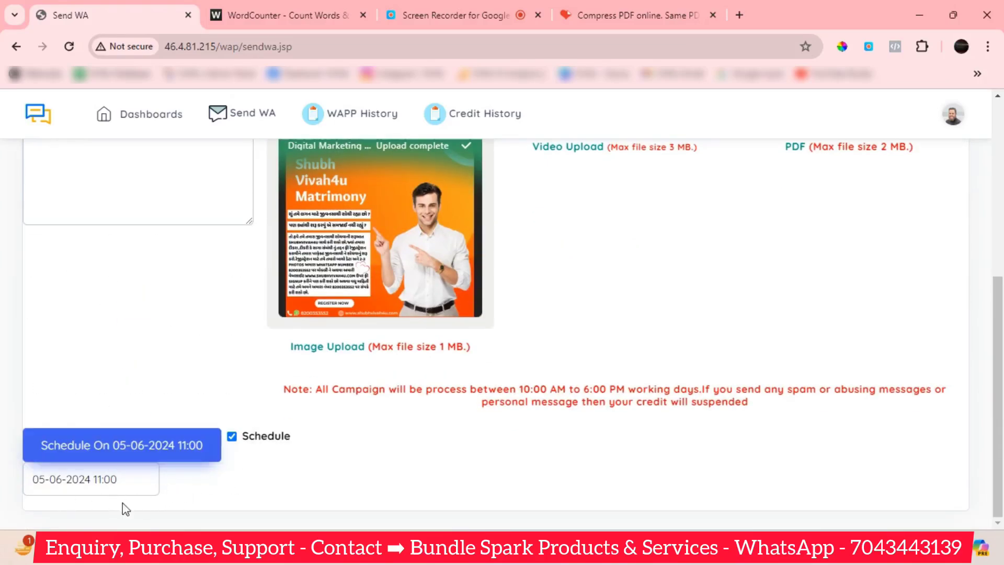
Switch scheduling off, submit the campaign with Send Now, confirm, and dismiss the success notice.
click(232, 439)
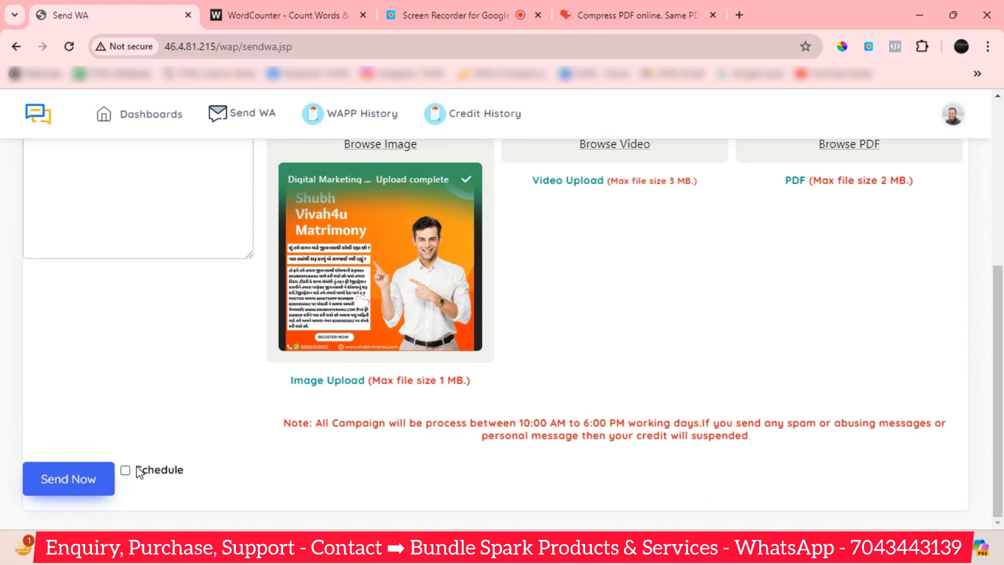
scroll(60, 467, up, 1)
scroll(59, 464, down, 1)
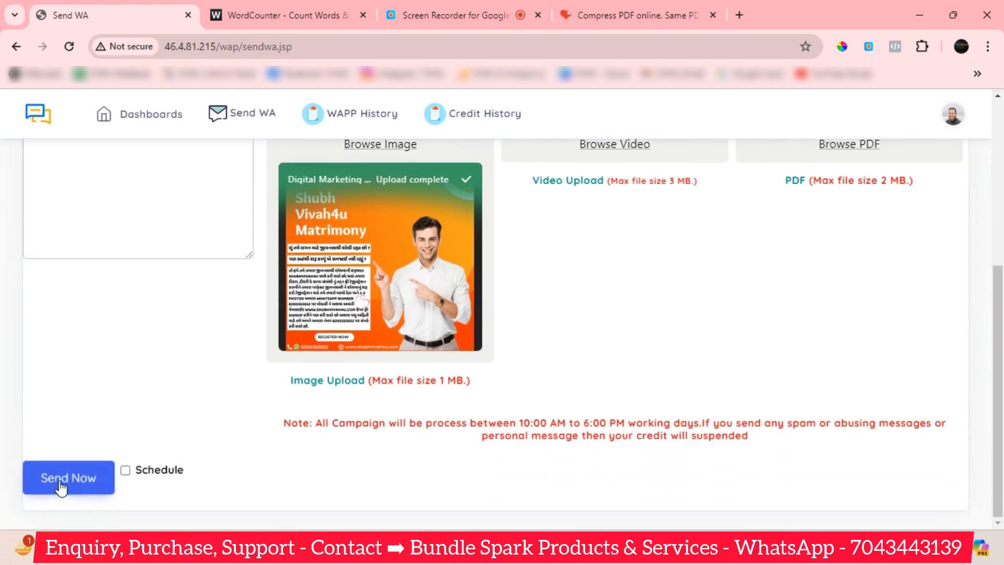
click(61, 478)
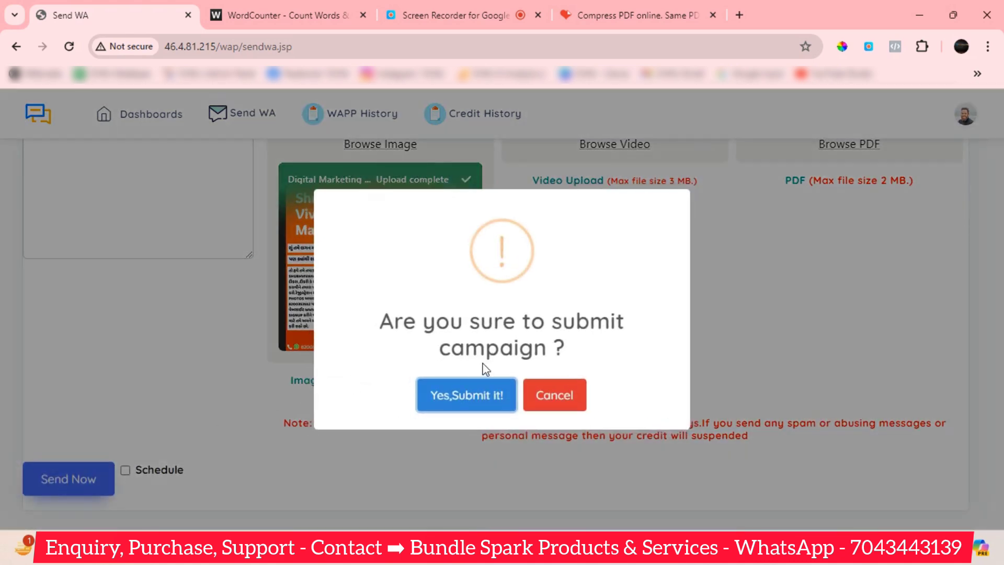
click(469, 396)
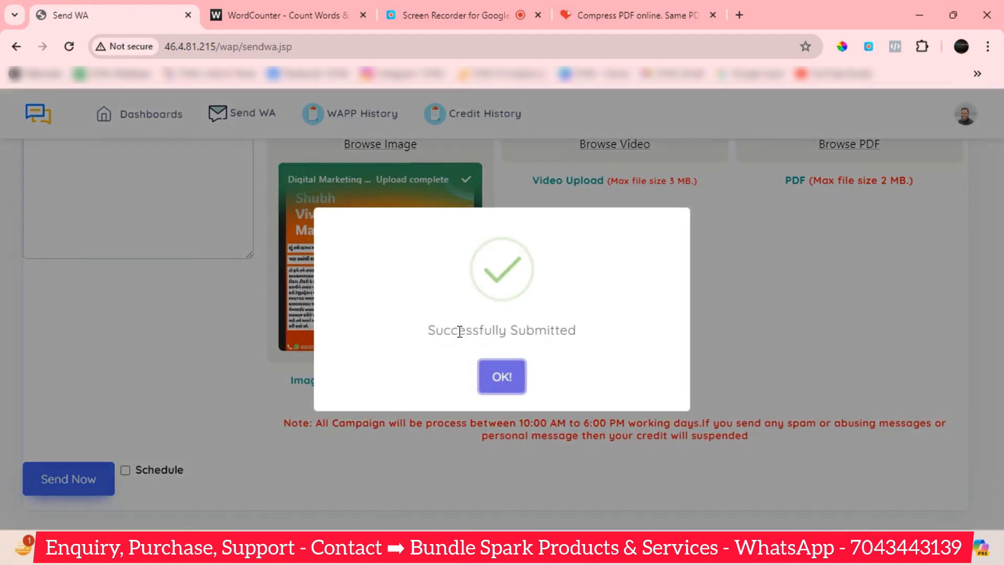
click(489, 378)
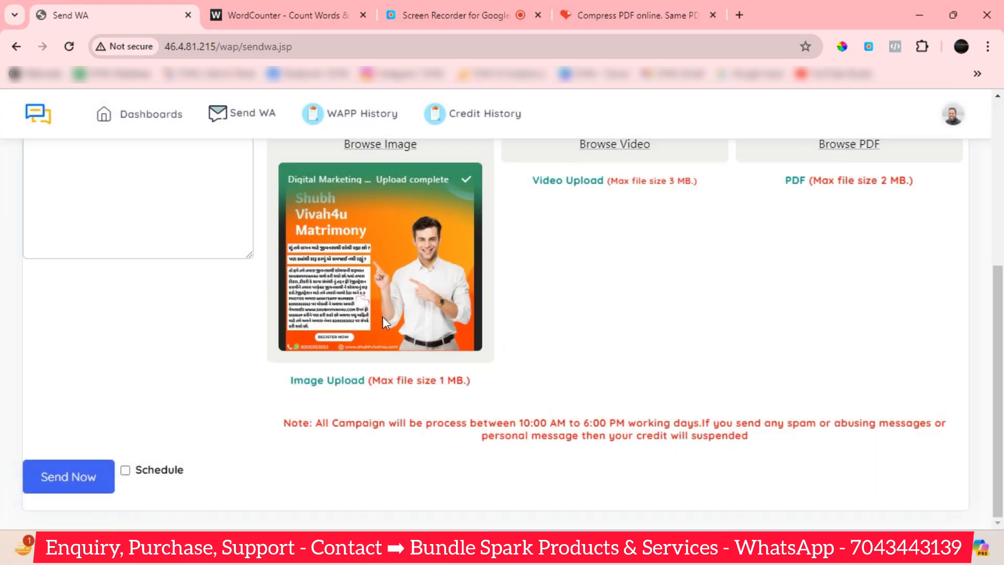
In WhatsApp Web, open the recipient's chat and download the received campaign image.
mouse_move(591, 562)
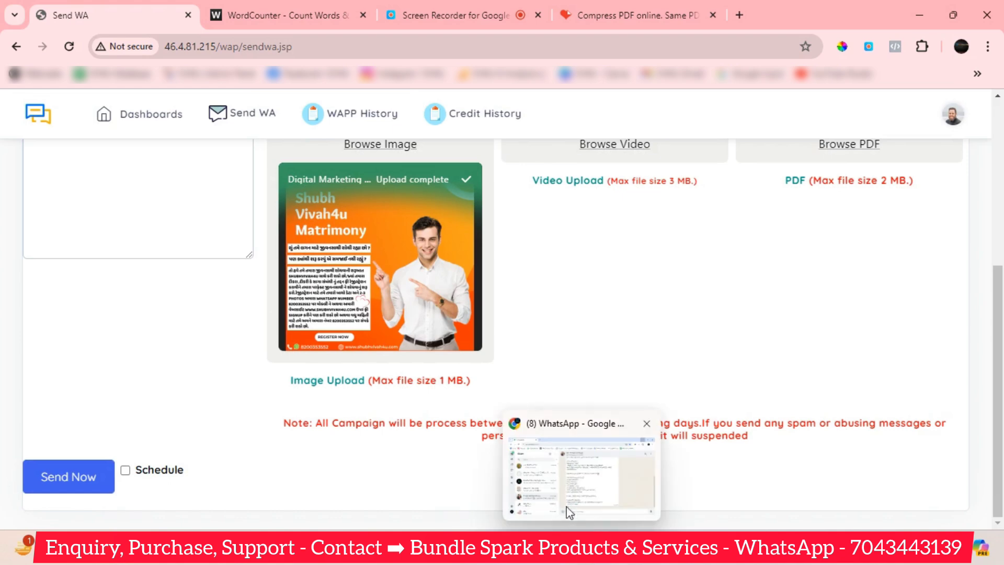
click(570, 486)
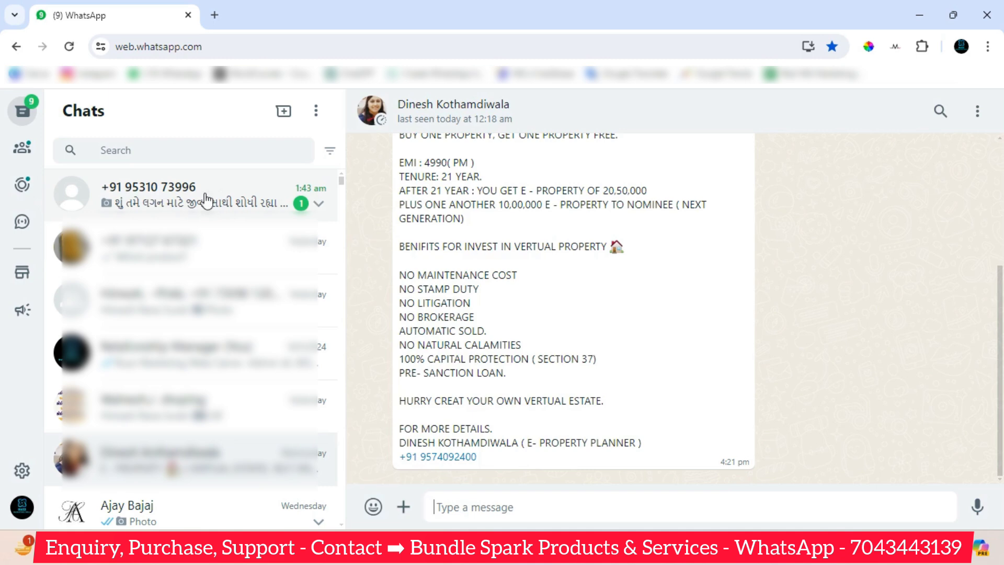
click(181, 201)
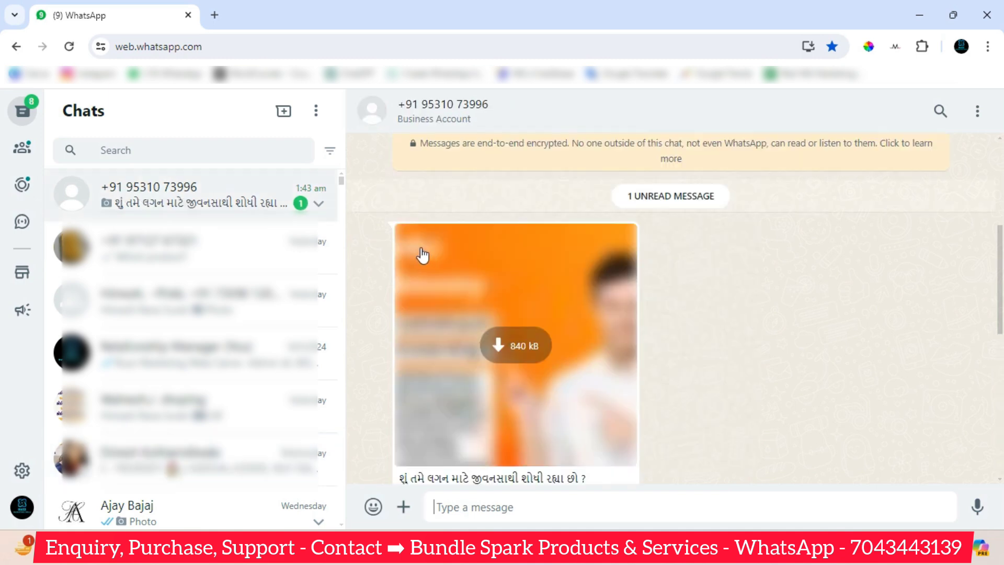
click(536, 347)
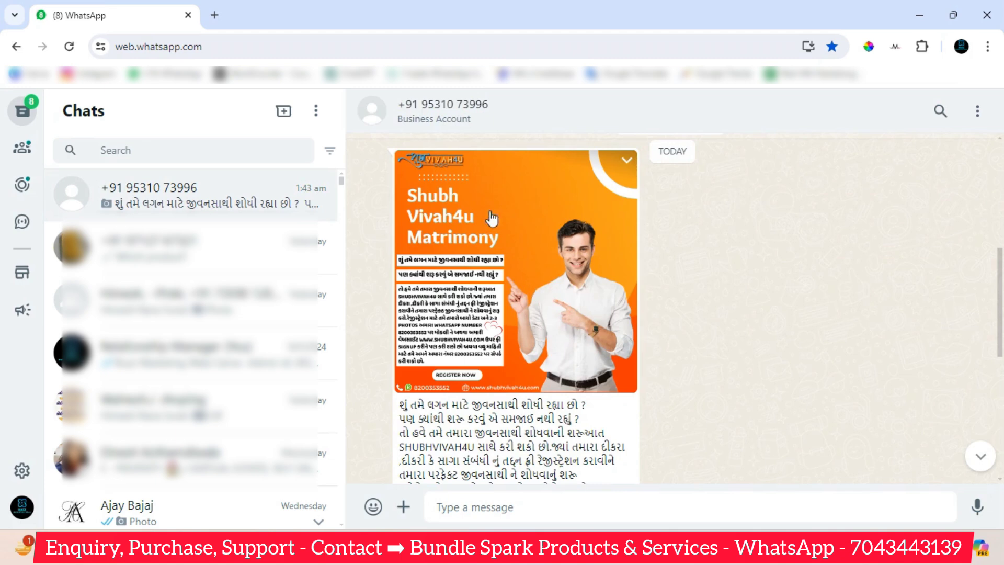
Scroll through the Gujarati caption and highlight the website address in it.
scroll(531, 220, down, 1)
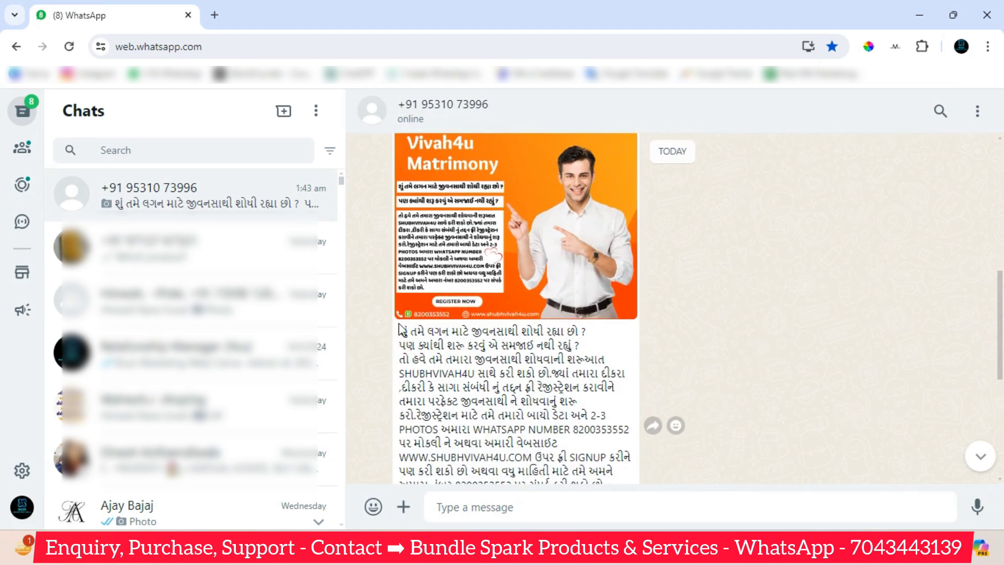
scroll(458, 299, down, 1)
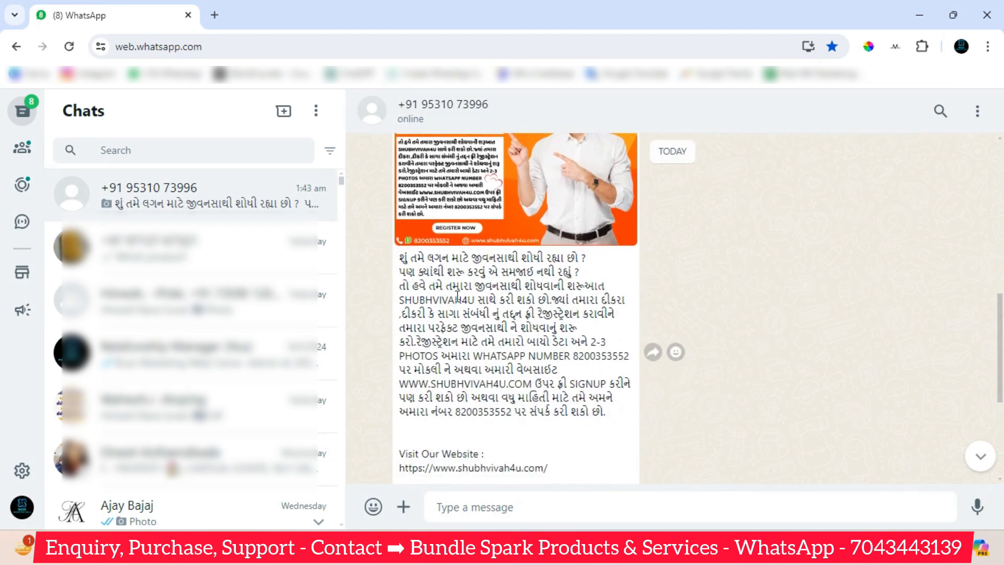
scroll(562, 376, down, 2)
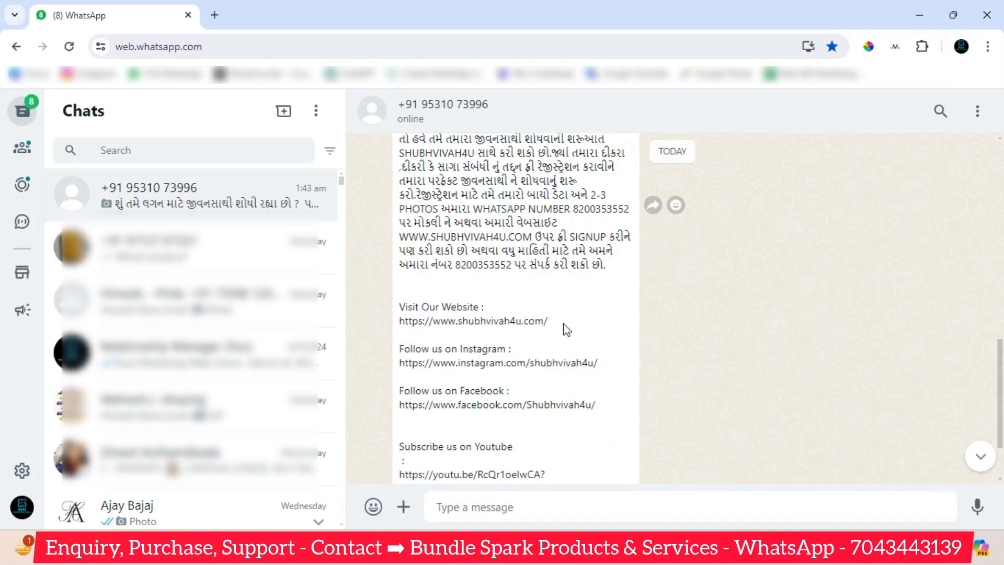
scroll(567, 329, down, 2)
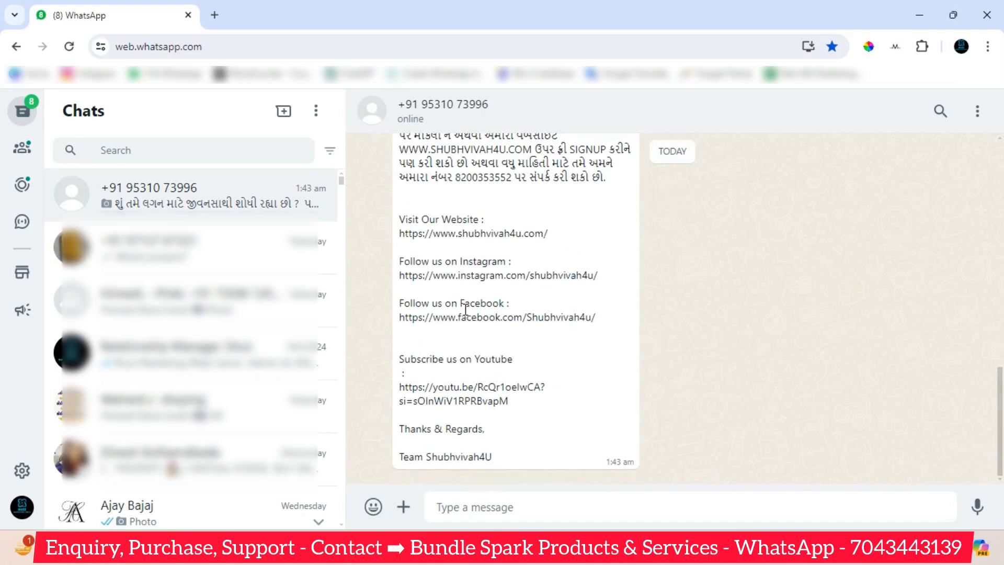
scroll(560, 440, up, 1)
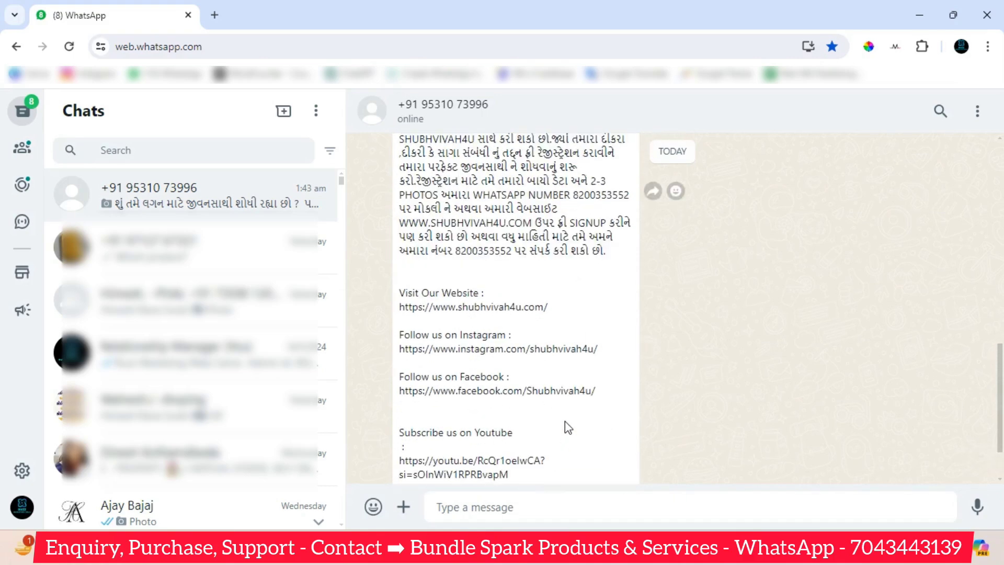
scroll(564, 421, up, 5)
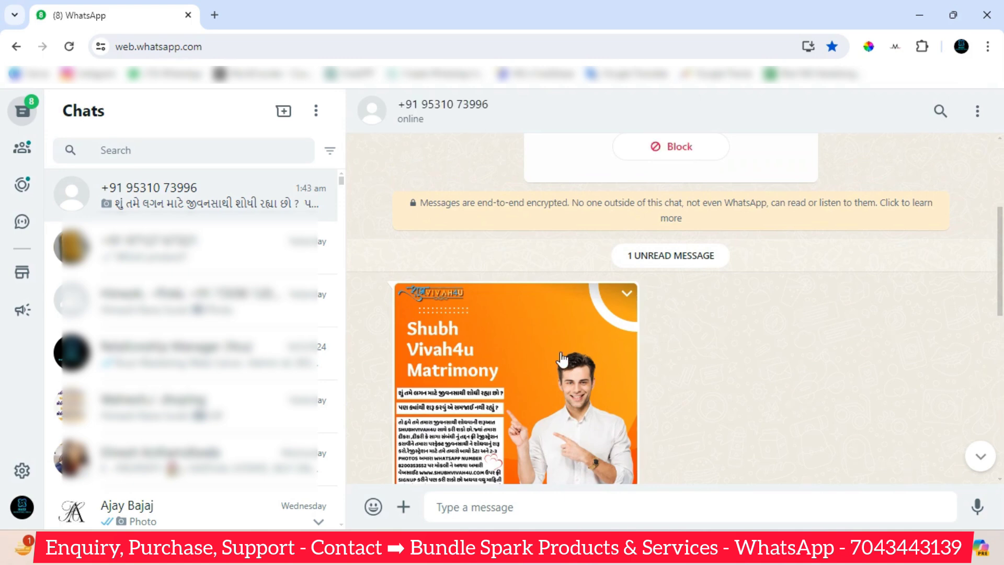
scroll(562, 360, down, 10)
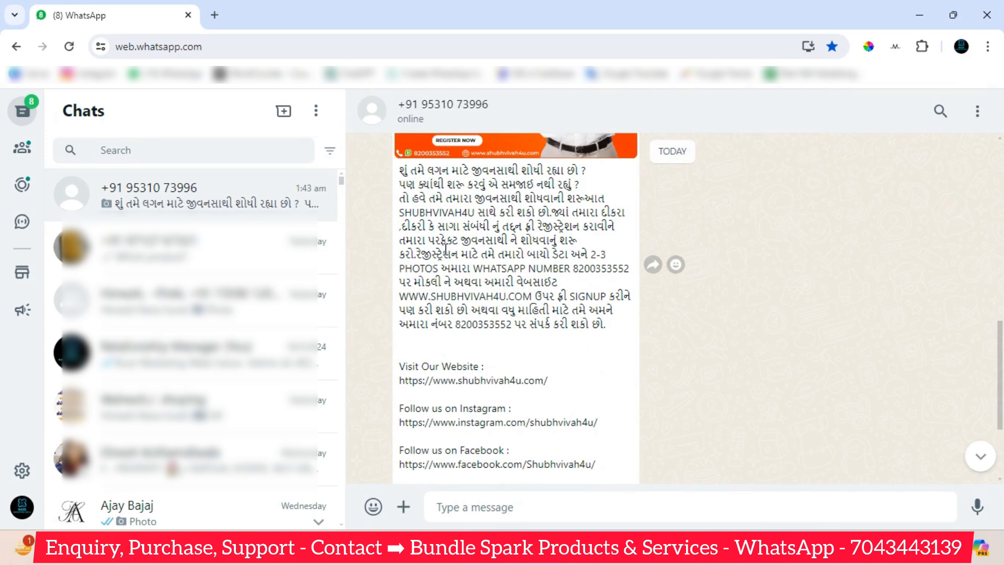
drag(412, 297, 540, 296)
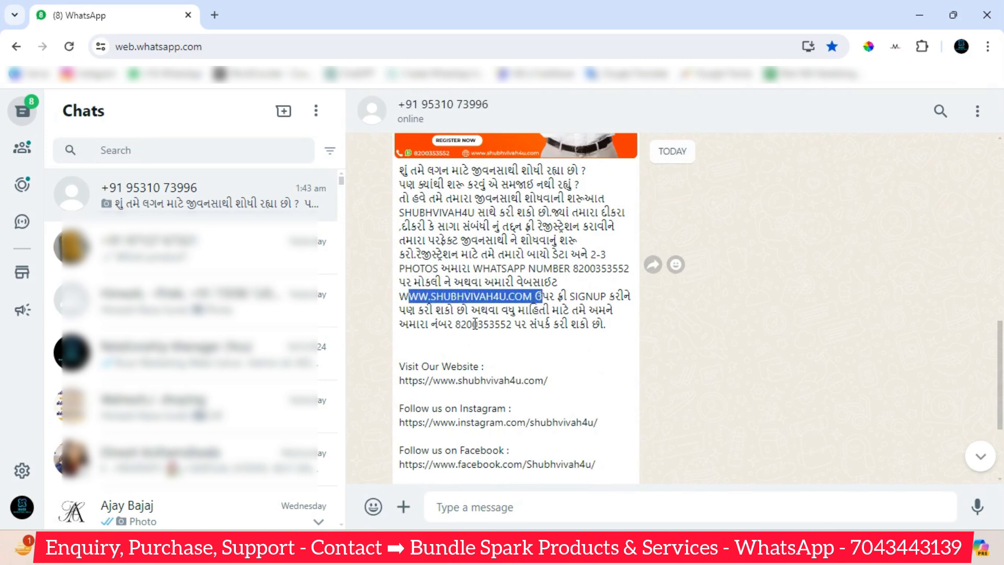
drag(474, 324, 523, 324)
scroll(522, 324, down, 1)
click(433, 295)
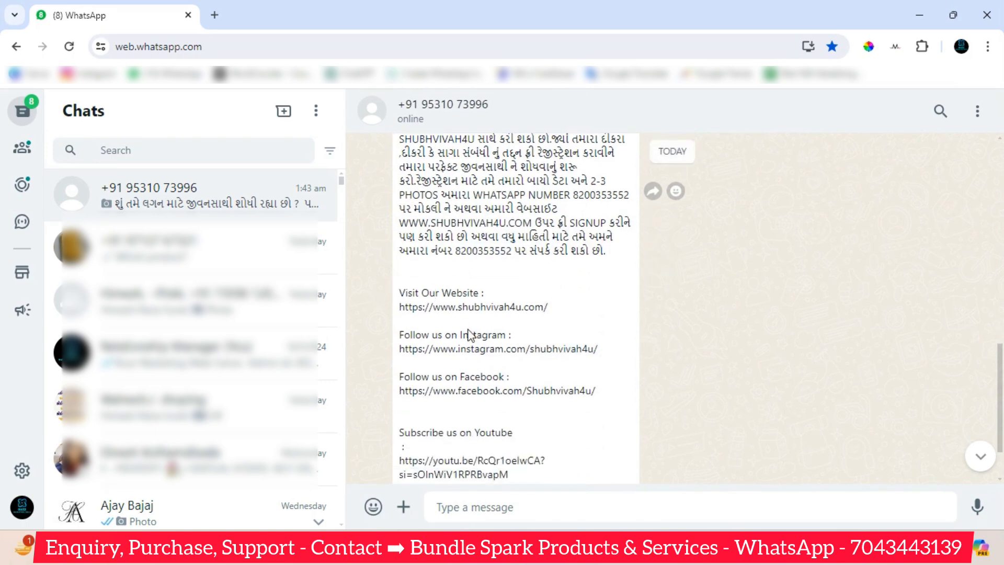
Scroll down the message to the Team Shubhvivah4U sign-off.
scroll(518, 437, down, 2)
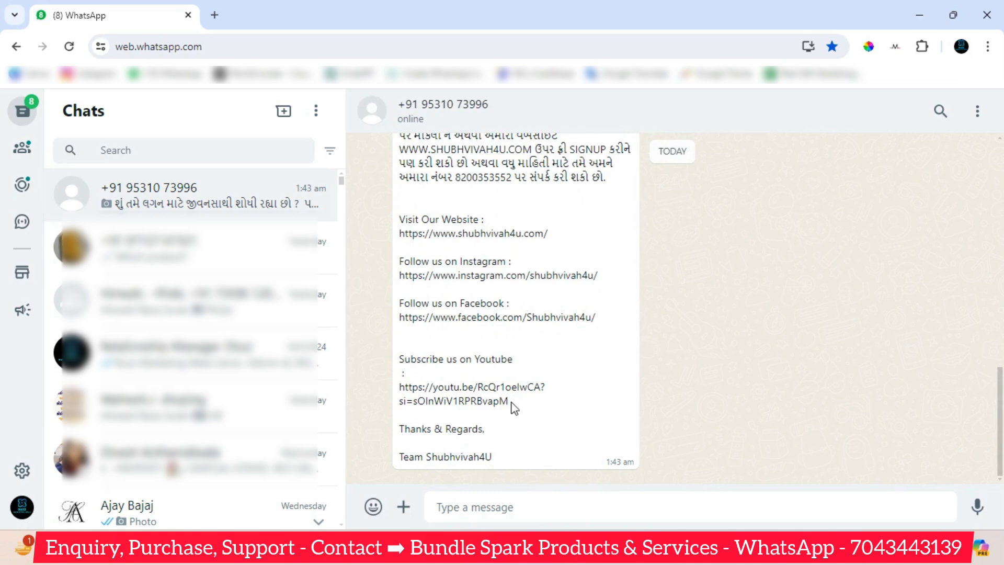
scroll(475, 362, up, 3)
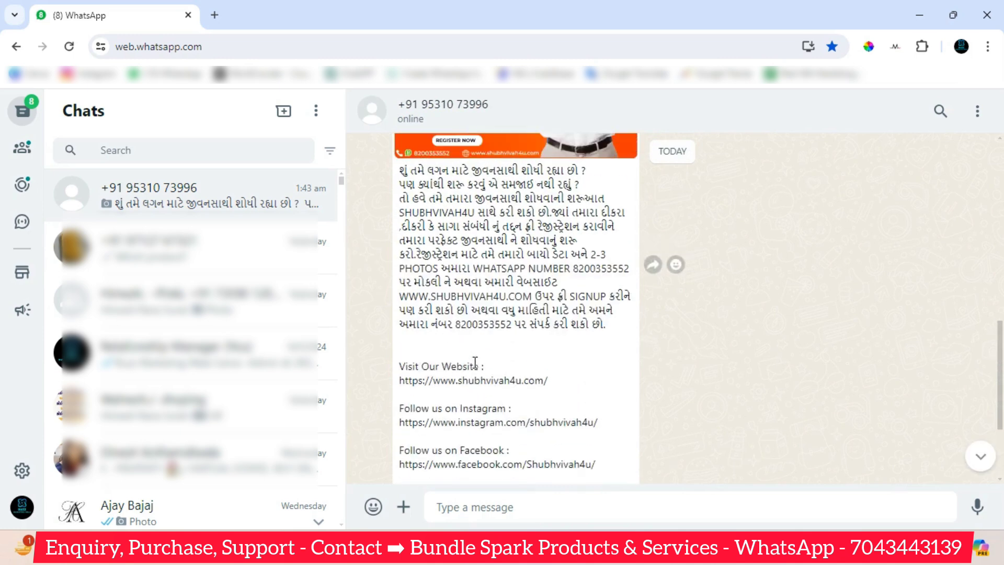
scroll(475, 362, up, 3)
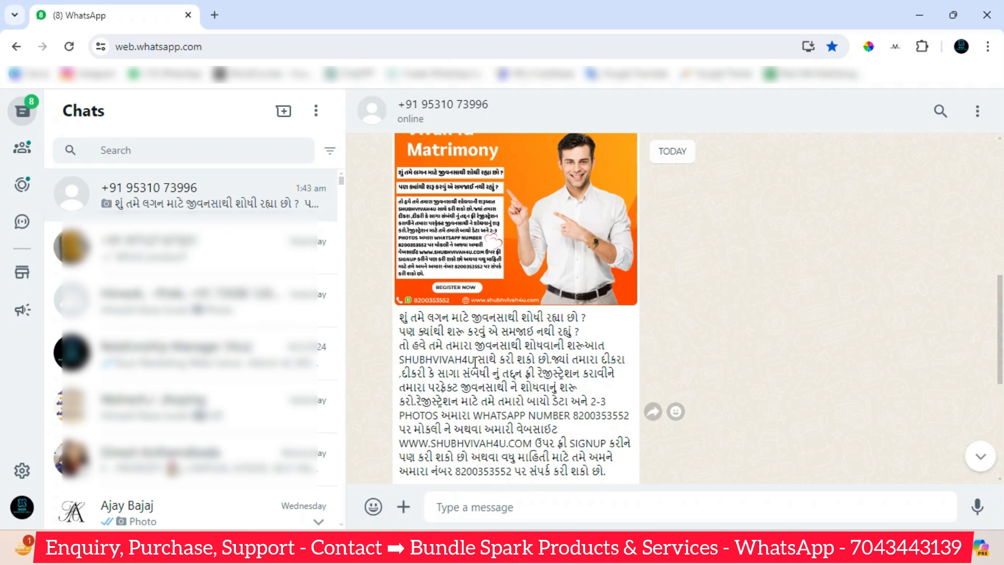
scroll(617, 377, down, 3)
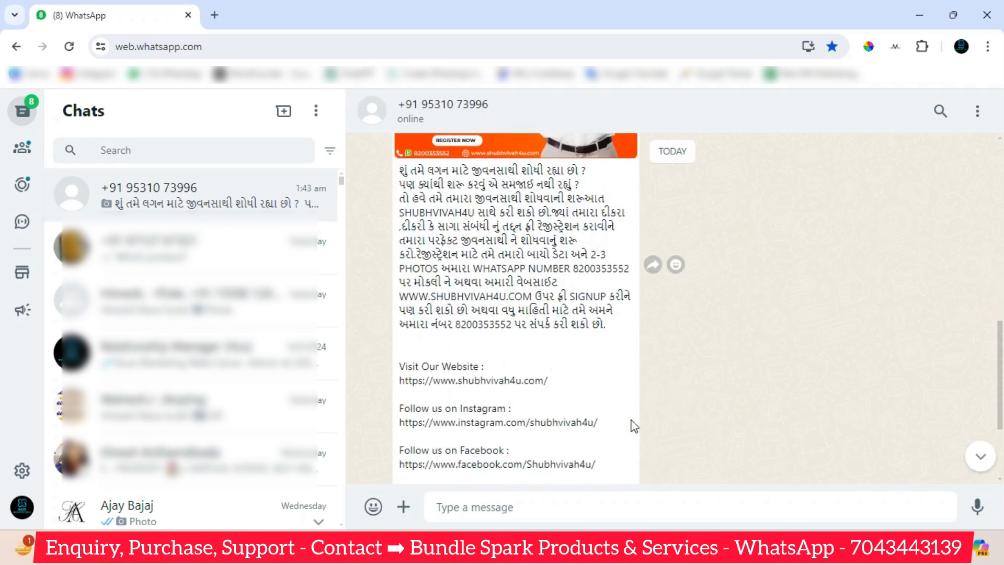
scroll(607, 408, down, 2)
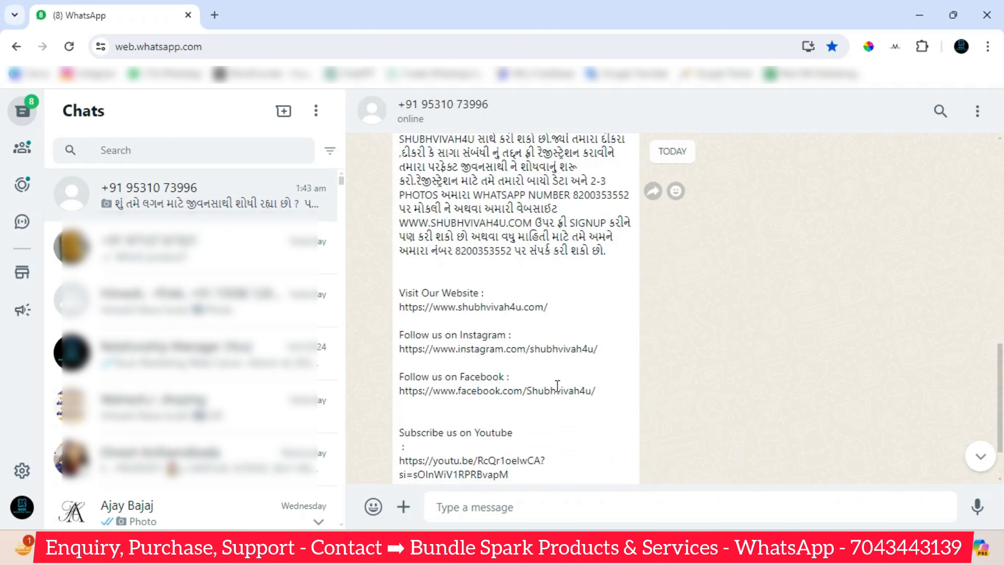
scroll(558, 385, up, 3)
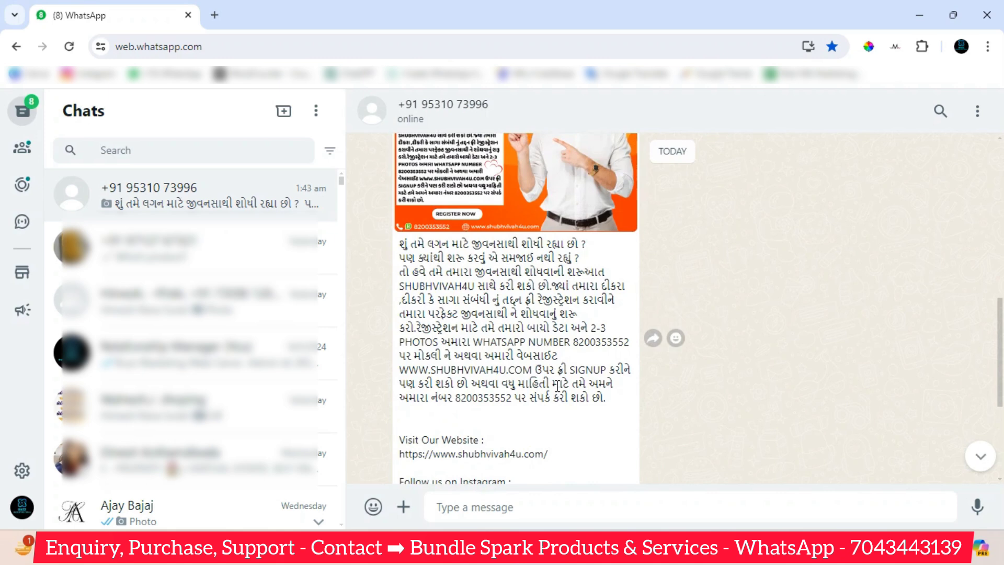
scroll(557, 386, up, 4)
scroll(557, 393, down, 1)
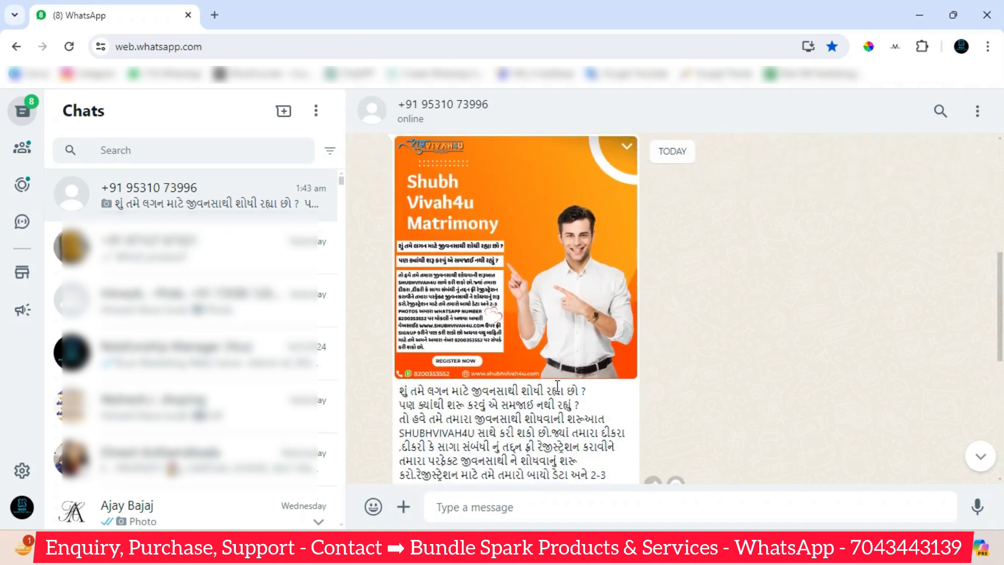
scroll(557, 386, down, 4)
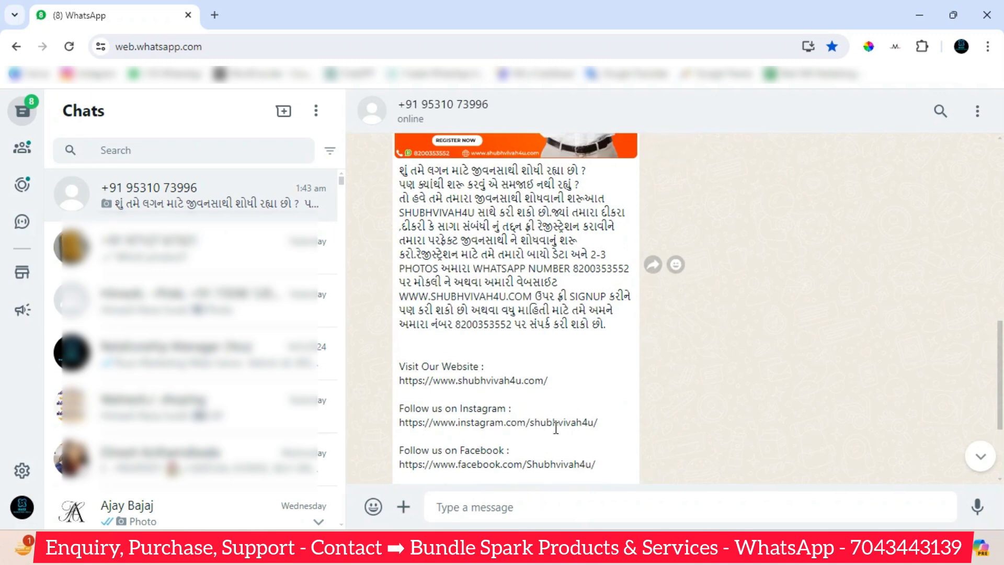
scroll(556, 427, down, 3)
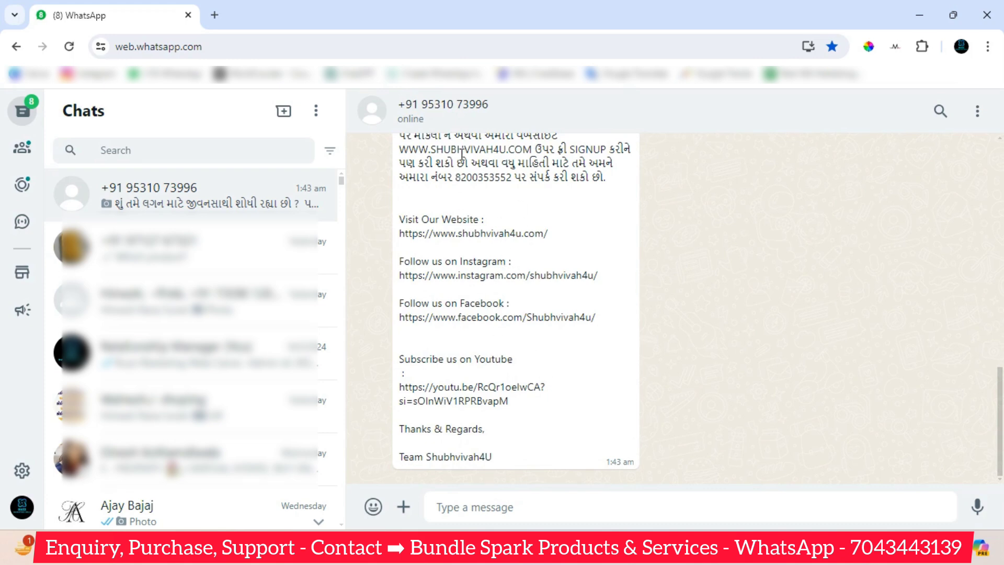
Reply 'hi' to the contact, then minimise the WhatsApp window.
click(505, 508)
text(hi)
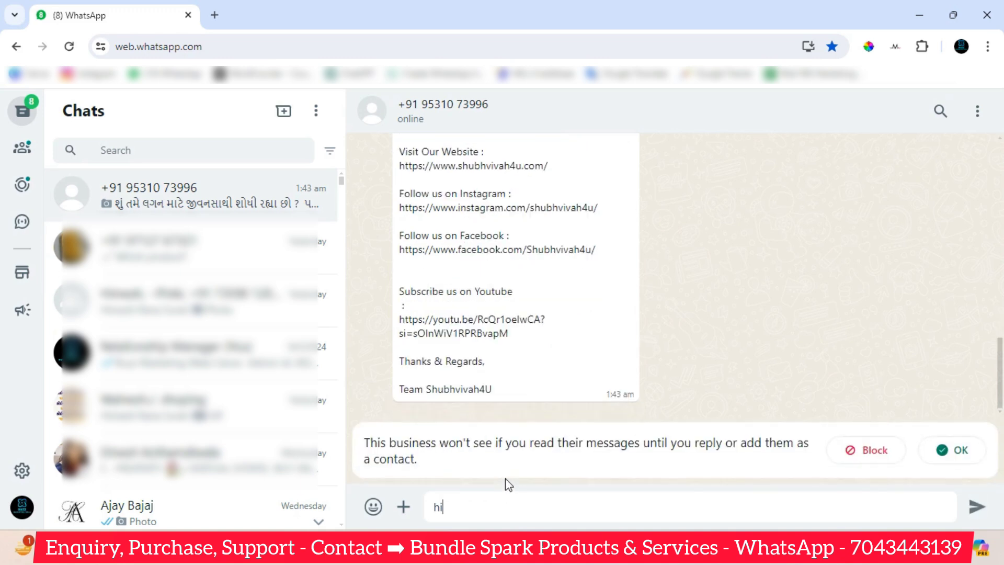
key(Return)
scroll(554, 354, up, 3)
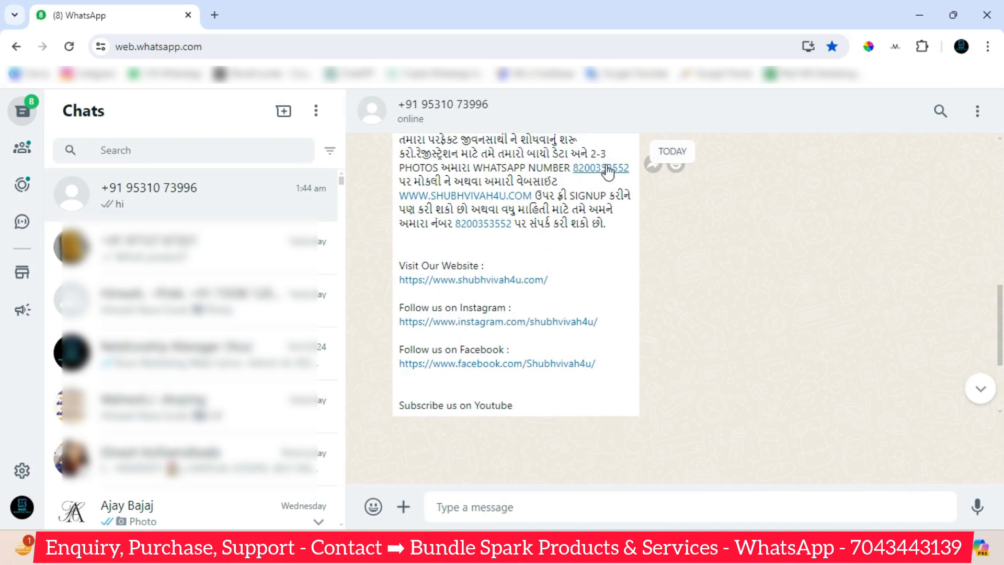
scroll(553, 320, down, 3)
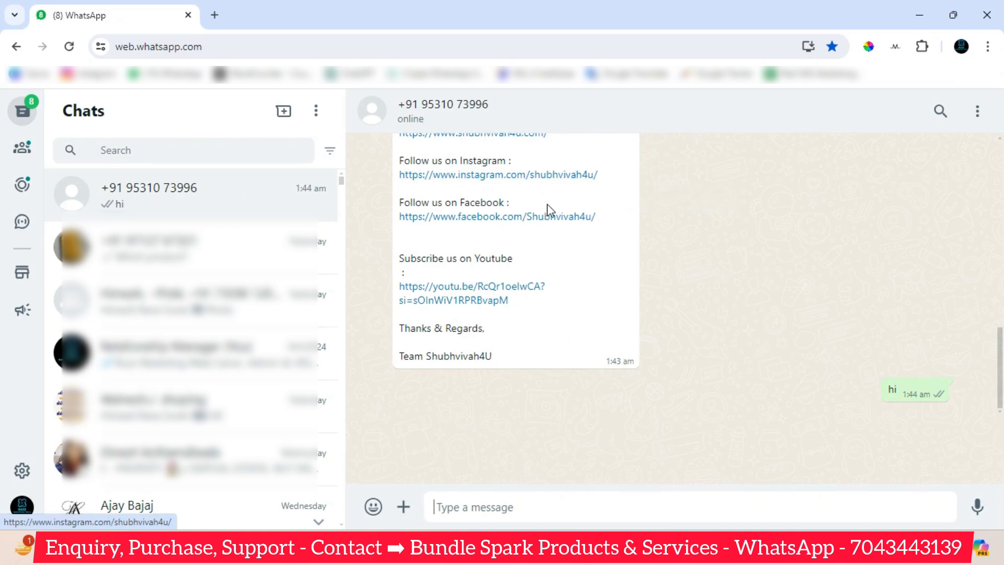
click(920, 17)
Choose WA Button from the Send WA menu.
scroll(525, 265, up, 5)
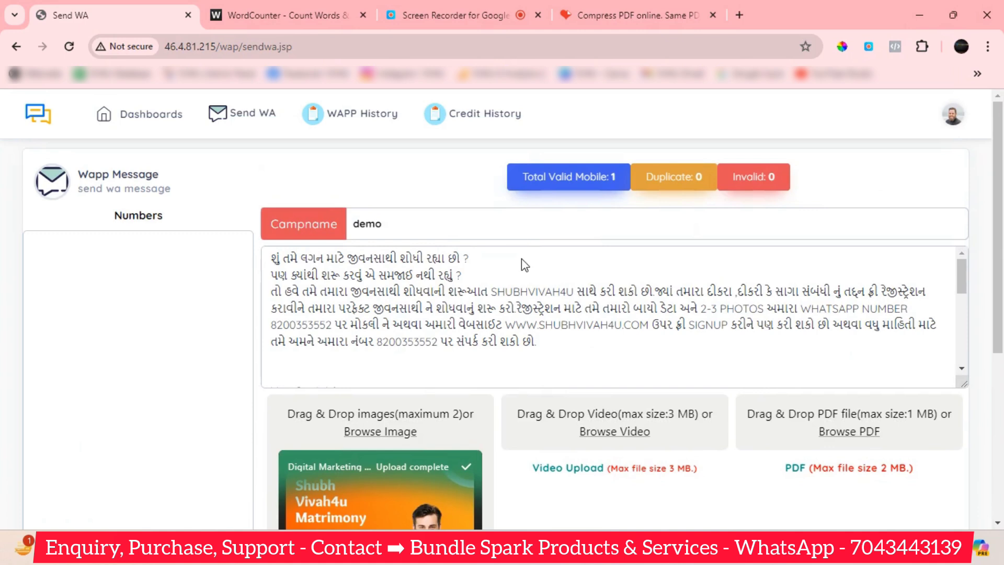
click(240, 120)
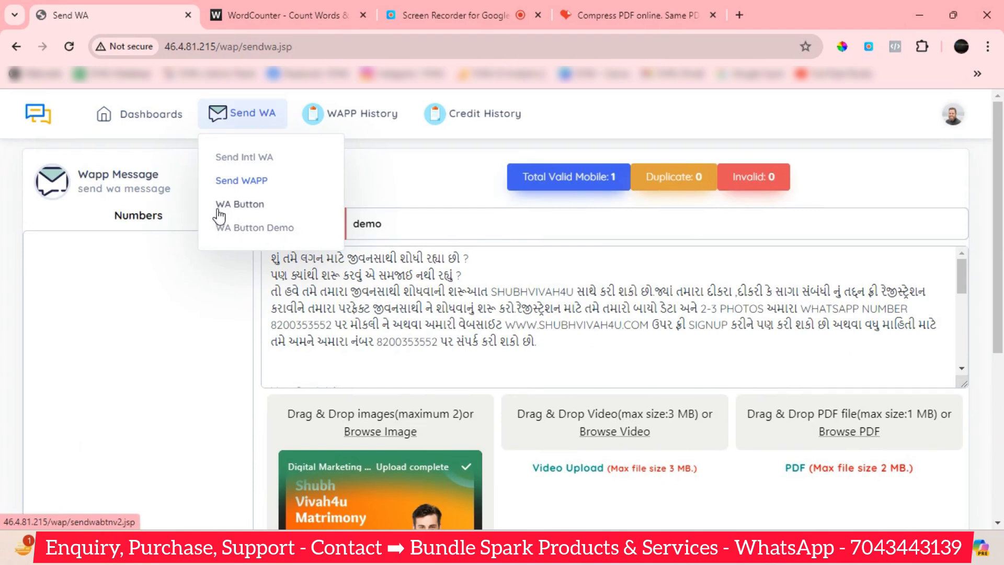
click(250, 205)
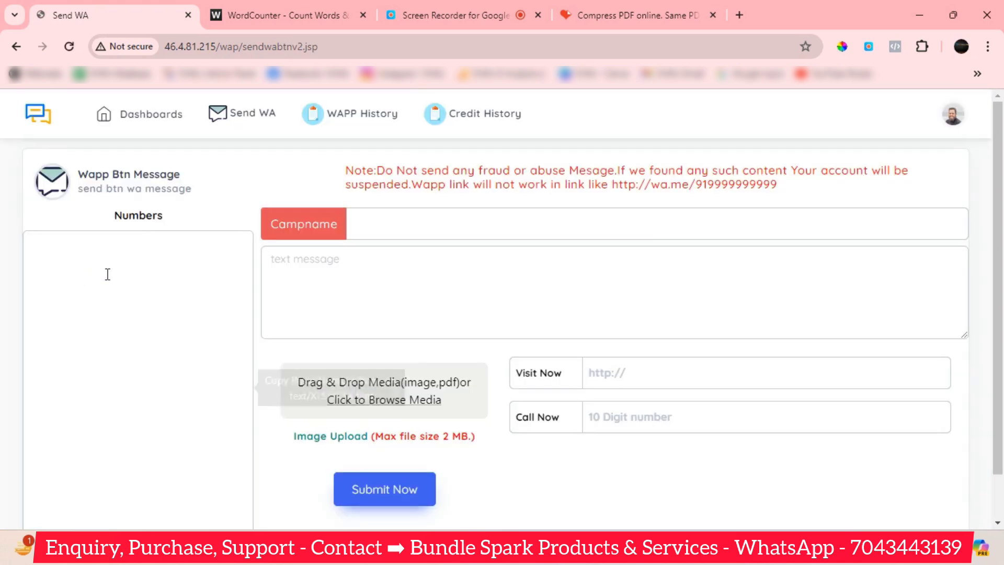
Enter the recipient's 10-digit mobile number in the Numbers box.
click(148, 264)
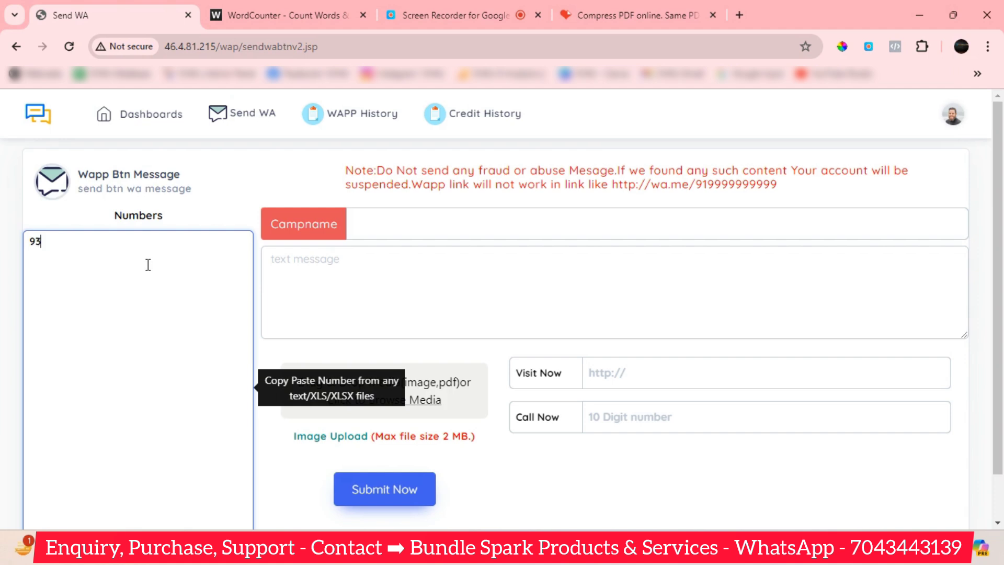
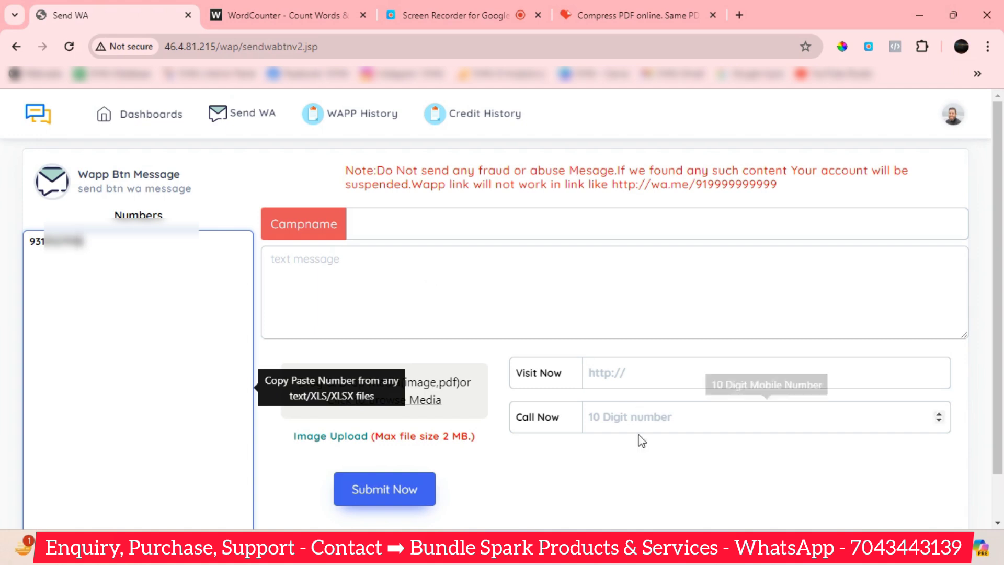
mouse_move(646, 563)
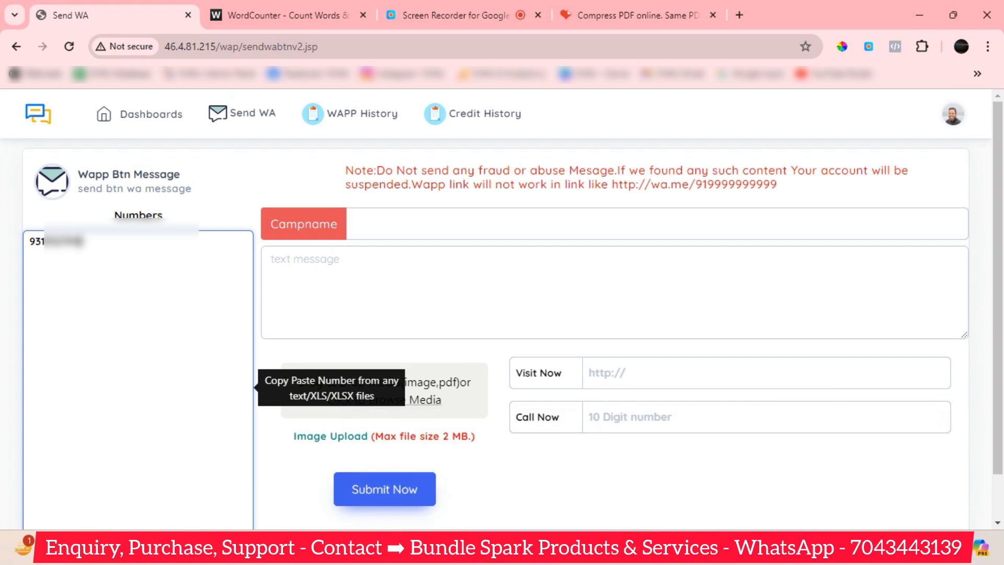
In Notepad's second tab, select the full 822-character matrimony message with its links.
click(883, 474)
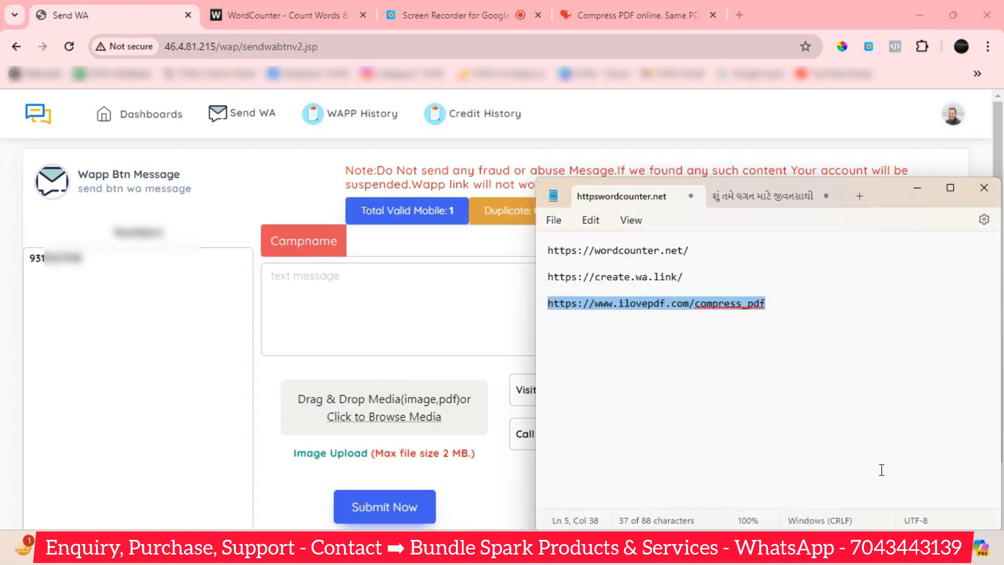
key(ctrl+Tab)
click(714, 273)
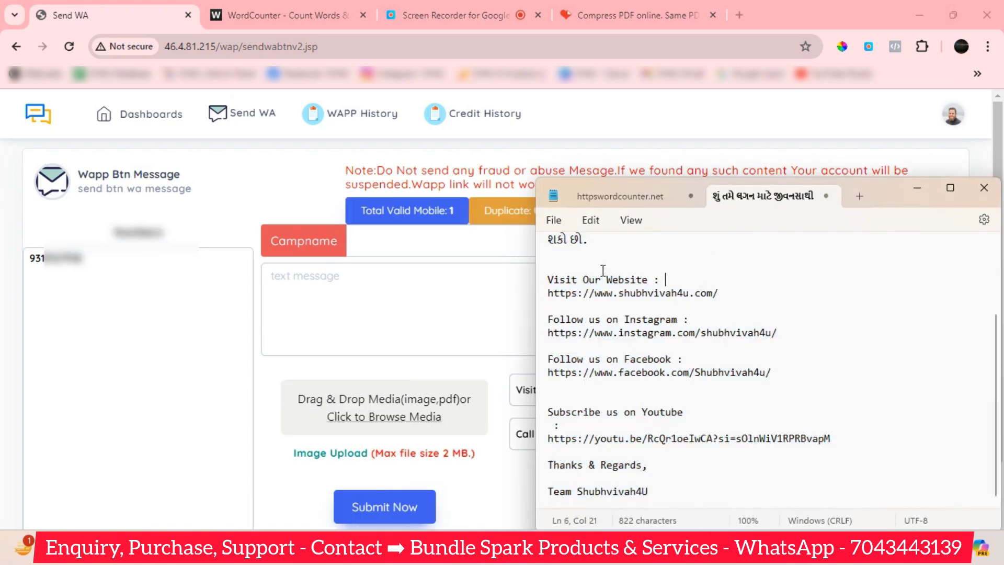
scroll(598, 306, up, 3)
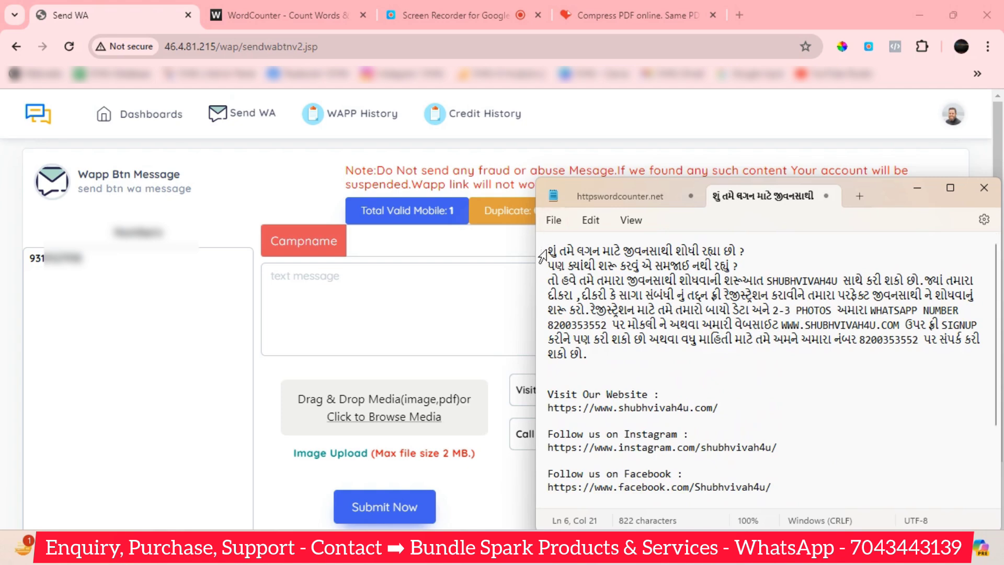
drag(549, 251, 788, 491)
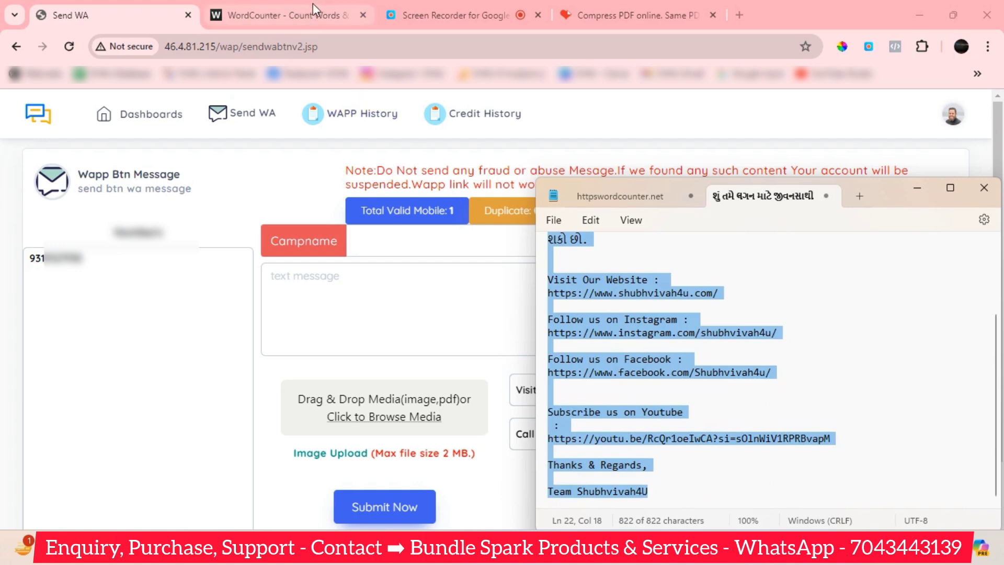
click(295, 10)
Replace the WordCounter text with the pasted matrimony message.
click(280, 119)
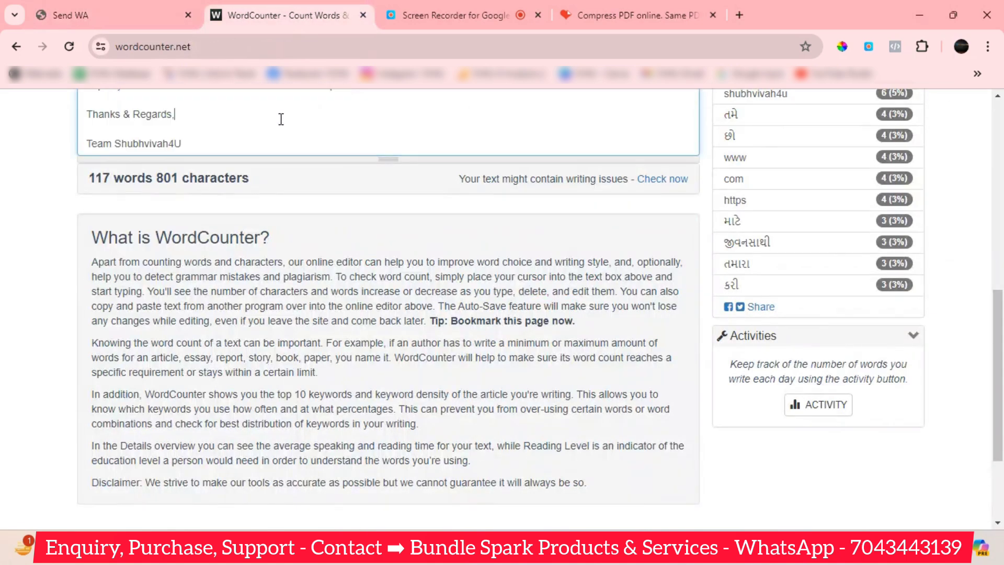
key(ctrl+a)
key(BackSpace)
scroll(287, 123, up, 5)
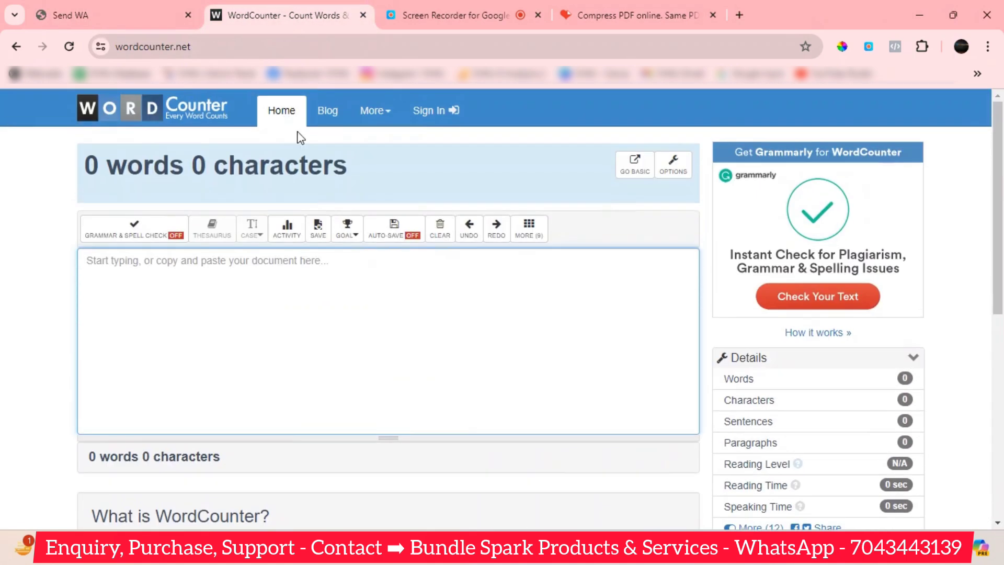
key(ctrl+v)
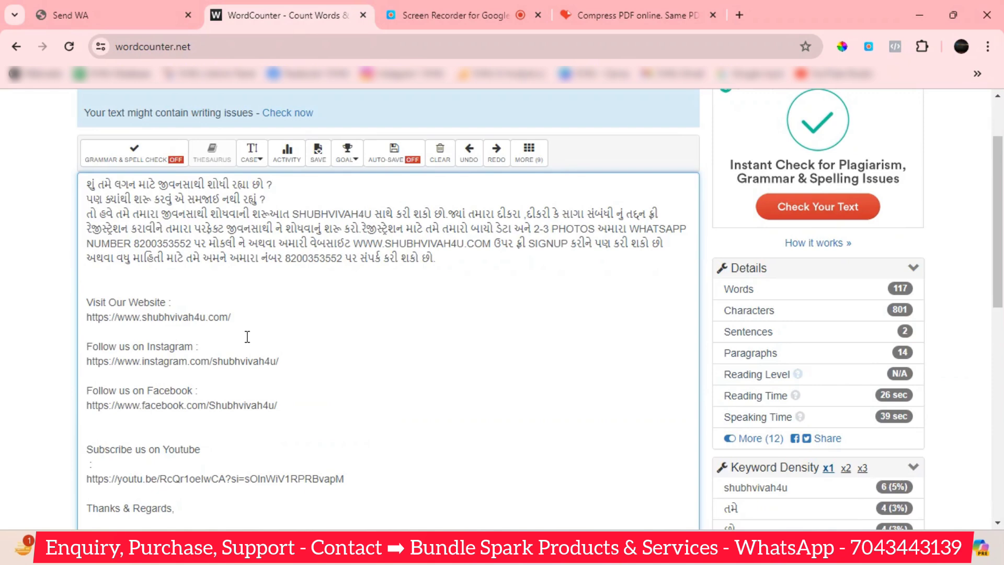
scroll(391, 345, up, 2)
scroll(368, 389, down, 1)
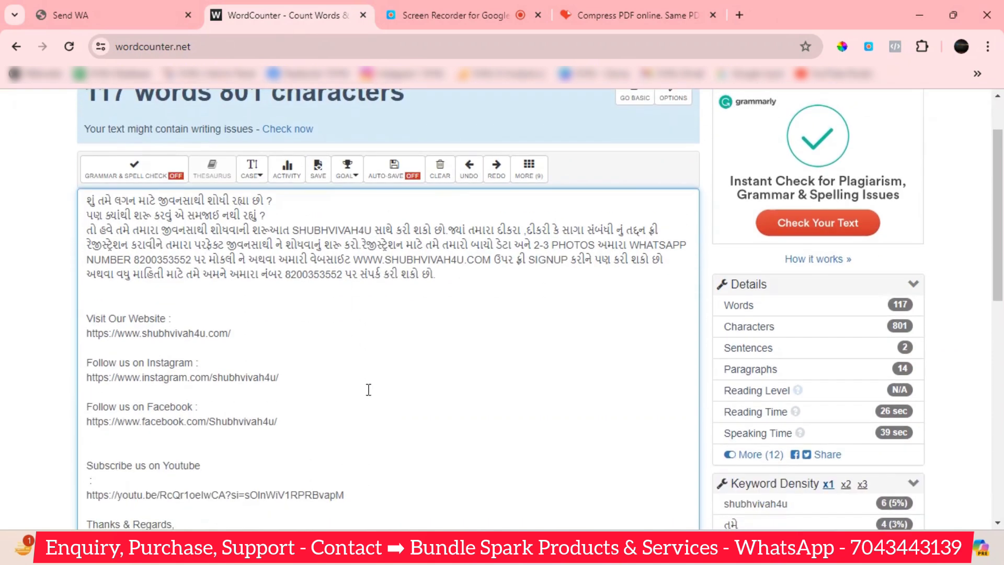
scroll(341, 376, up, 2)
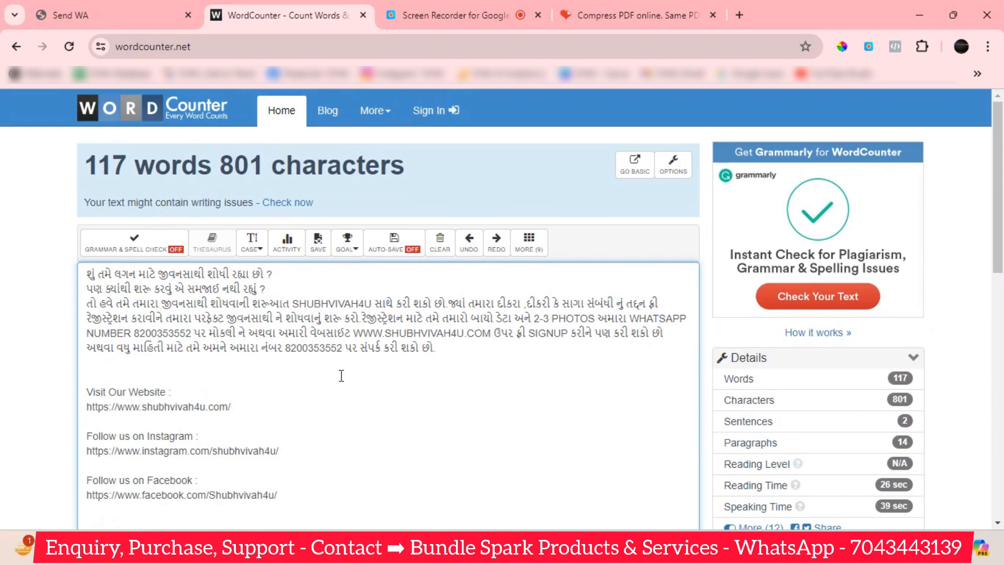
scroll(341, 375, down, 4)
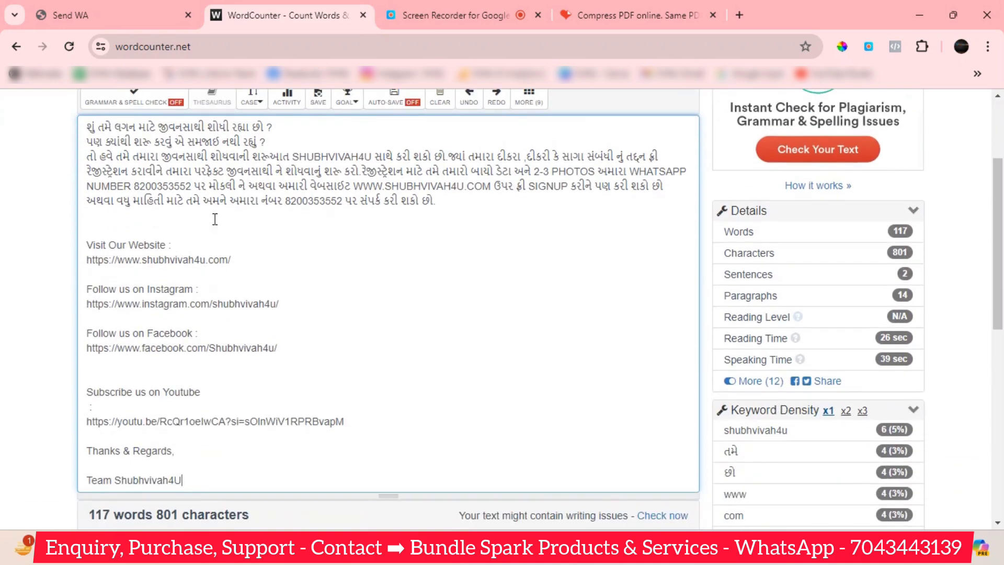
scroll(202, 307, up, 2)
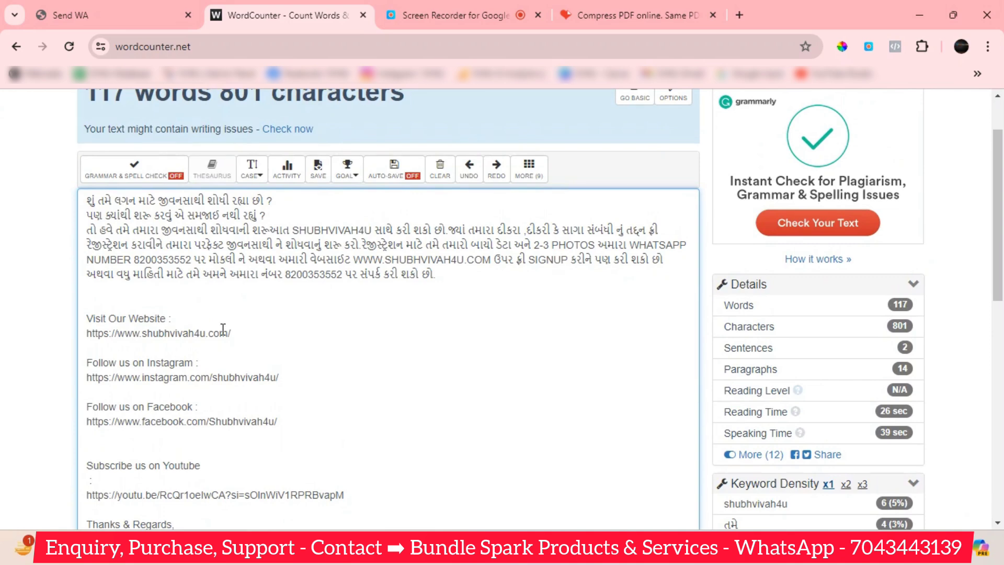
scroll(282, 414, down, 2)
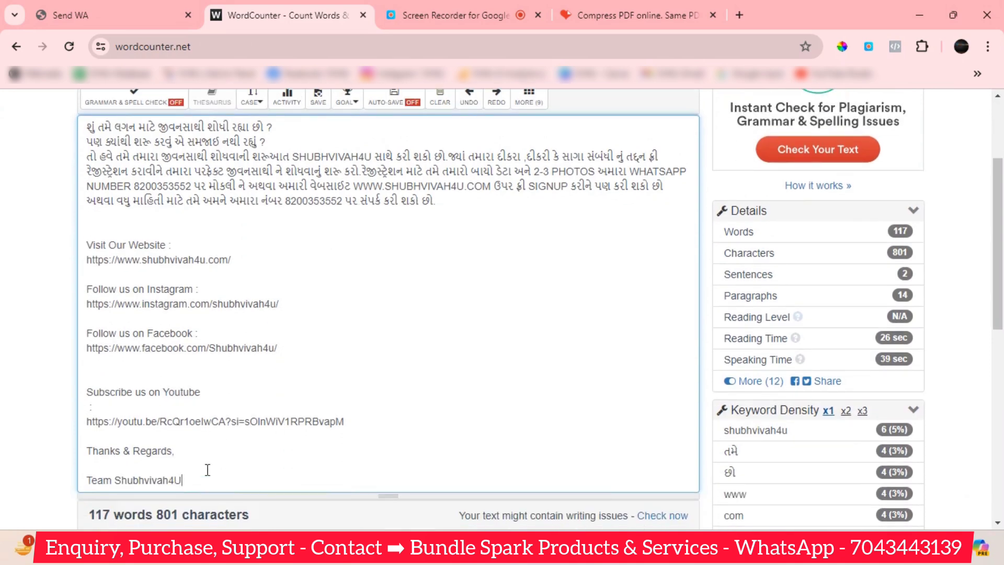
Delete the YouTube/sign-off lines and the website and social link block.
drag(206, 473, 56, 389)
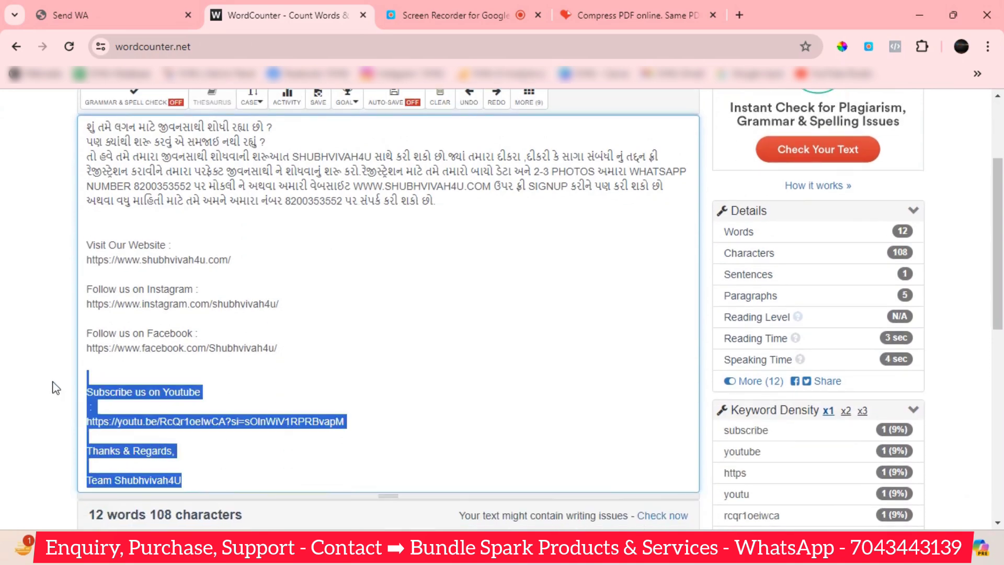
key(BackSpace)
key(BackSpace)
key(BackSpace)
scroll(267, 337, up, 4)
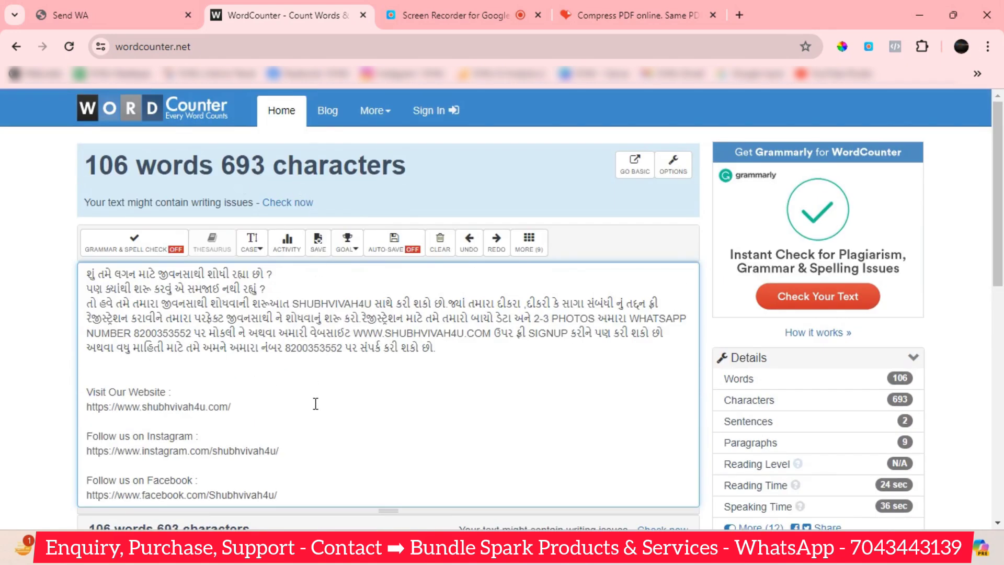
drag(87, 389, 348, 510)
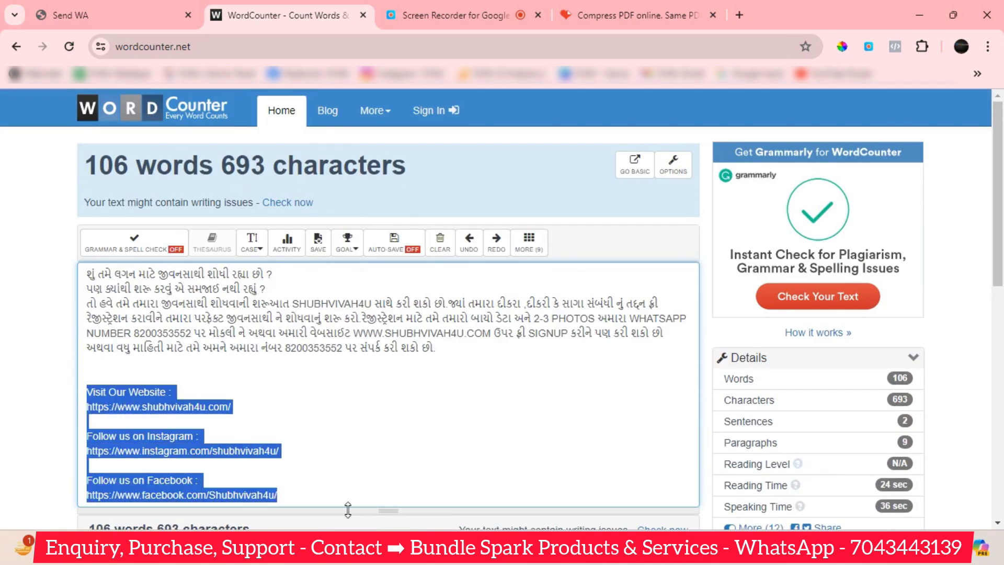
key(BackSpace)
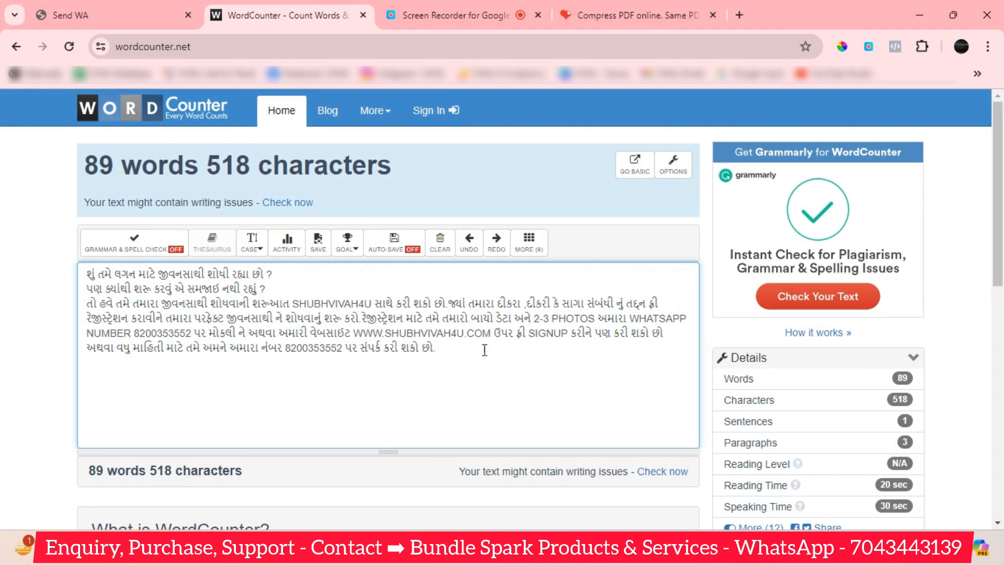
Select the remaining Gujarati paragraph, 89 words and 518 characters.
drag(434, 345, 16, 271)
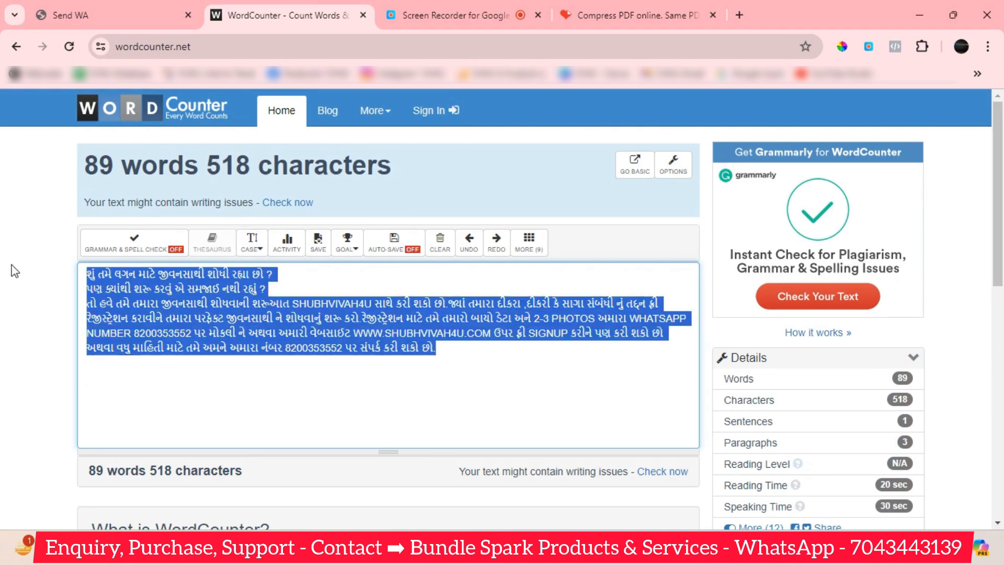
click(239, 356)
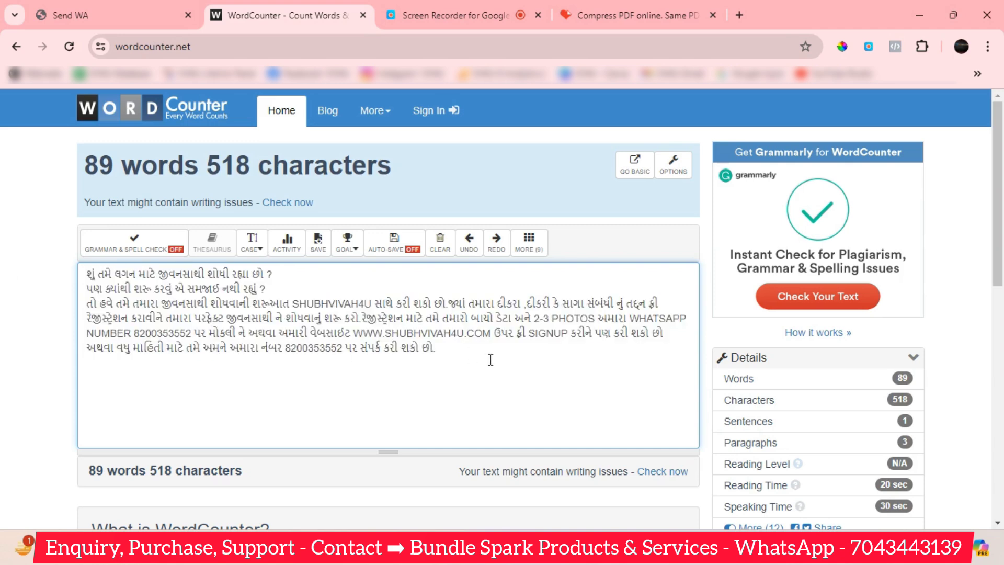
drag(484, 355, 17, 278)
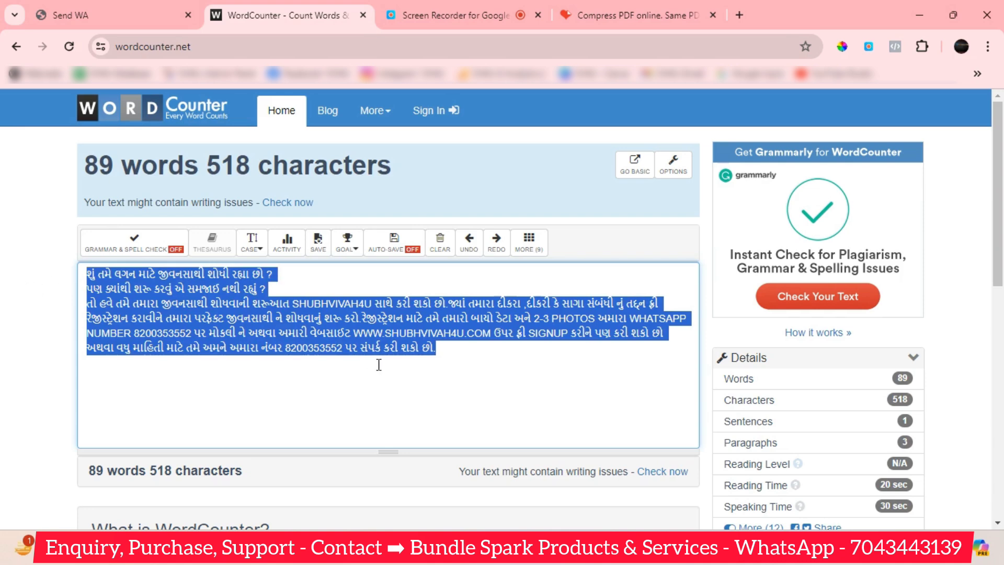
click(422, 371)
drag(474, 355, 3, 280)
click(114, 8)
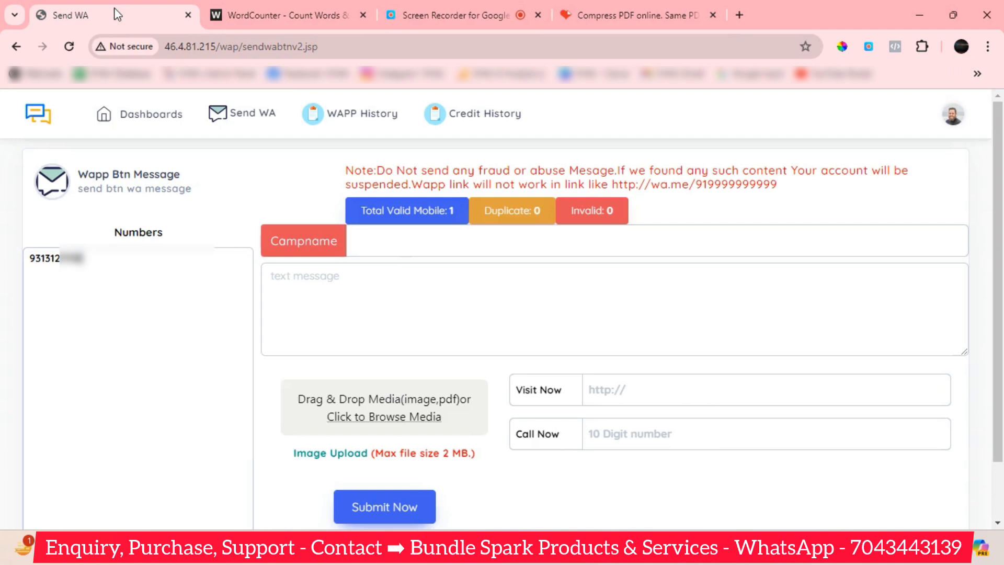
Paste the shortened Gujarati SHUBHVIVAH4U paragraph into the button message's text box.
click(350, 297)
key(ctrl+v)
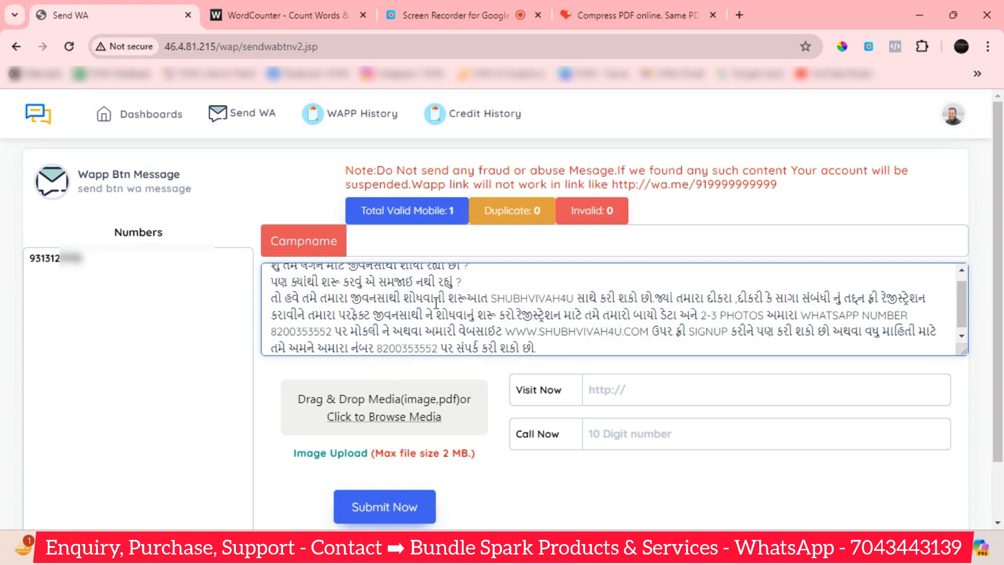
scroll(569, 347, down, 1)
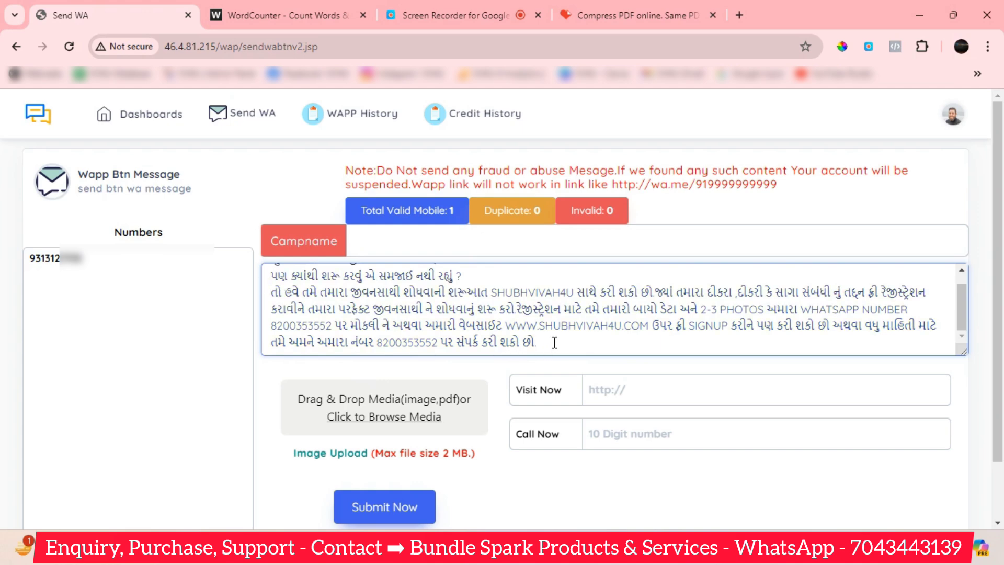
scroll(554, 343, up, 1)
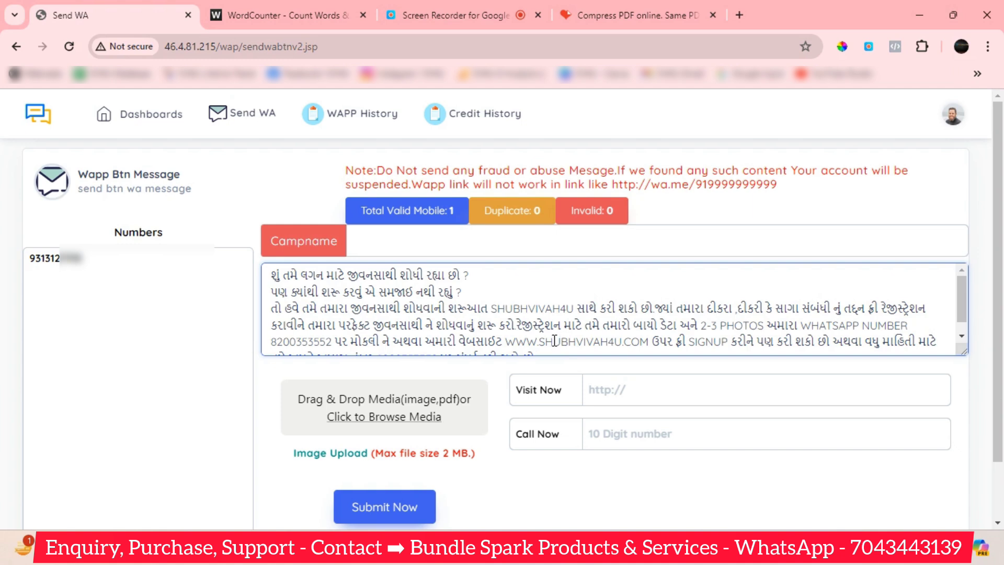
scroll(529, 310, down, 1)
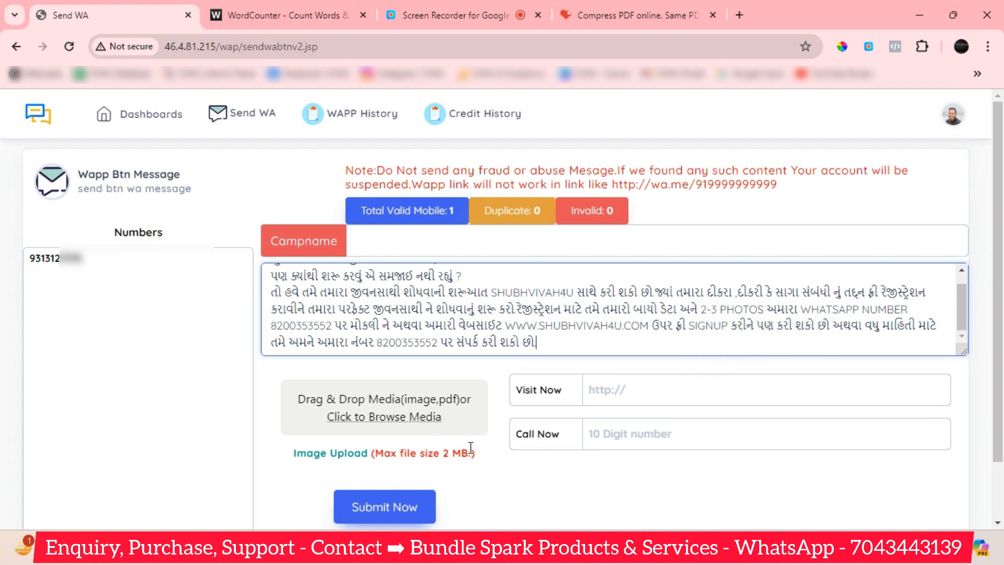
click(566, 437)
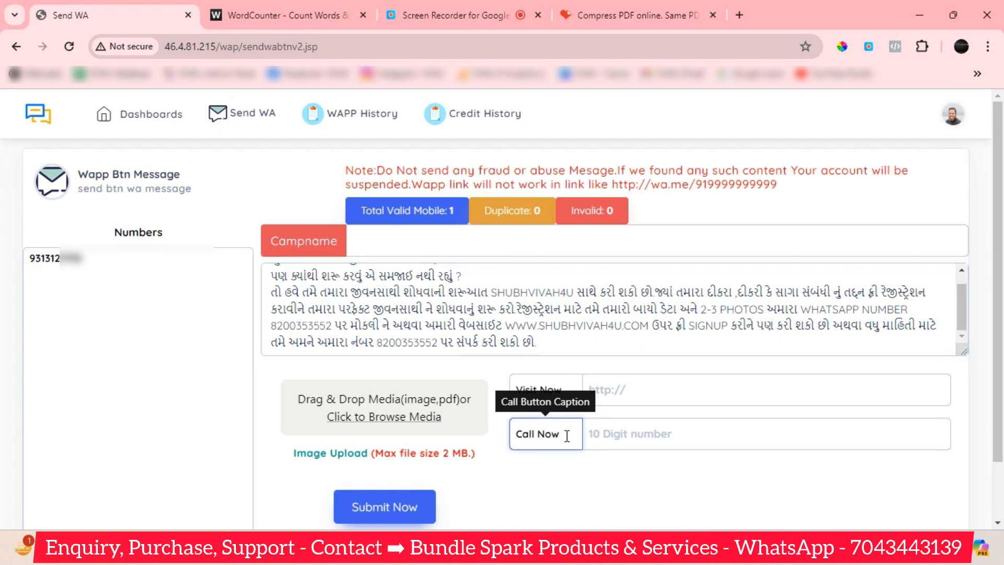
Keep the Call Now caption and enter the business's 10-digit contact number for the call button.
drag(565, 437, 515, 436)
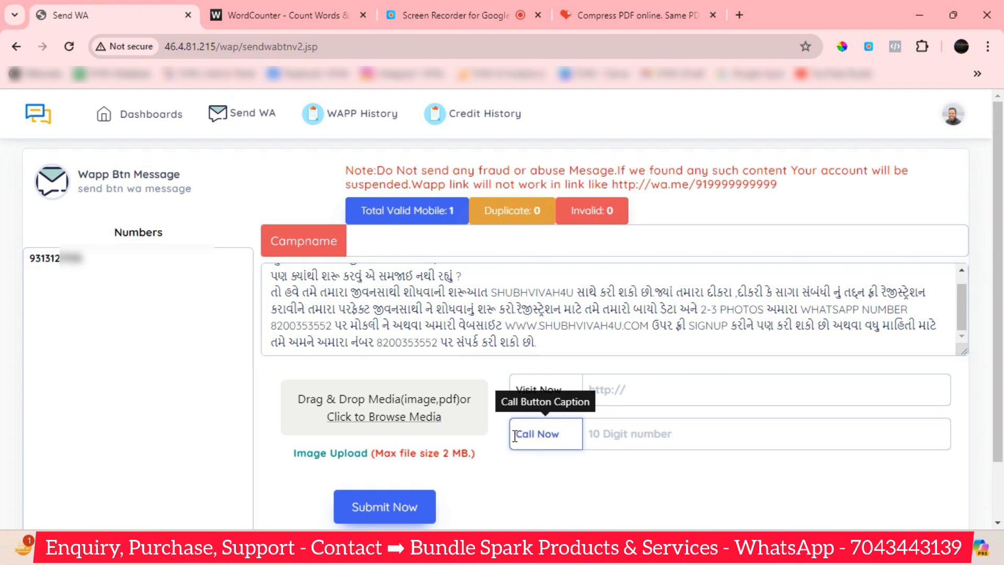
click(568, 436)
drag(564, 437, 512, 436)
key(BackSpace)
key(ctrl+z)
click(628, 435)
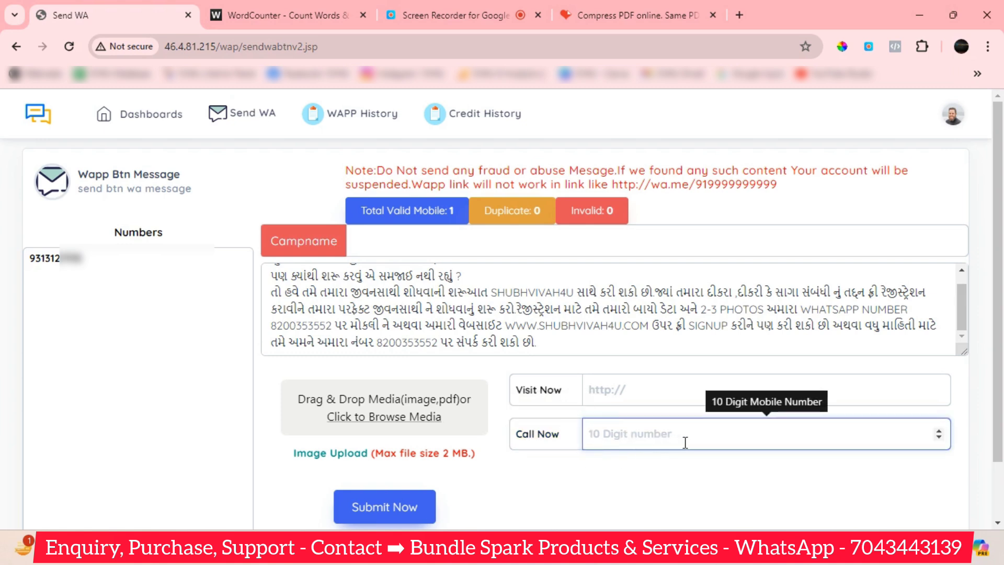
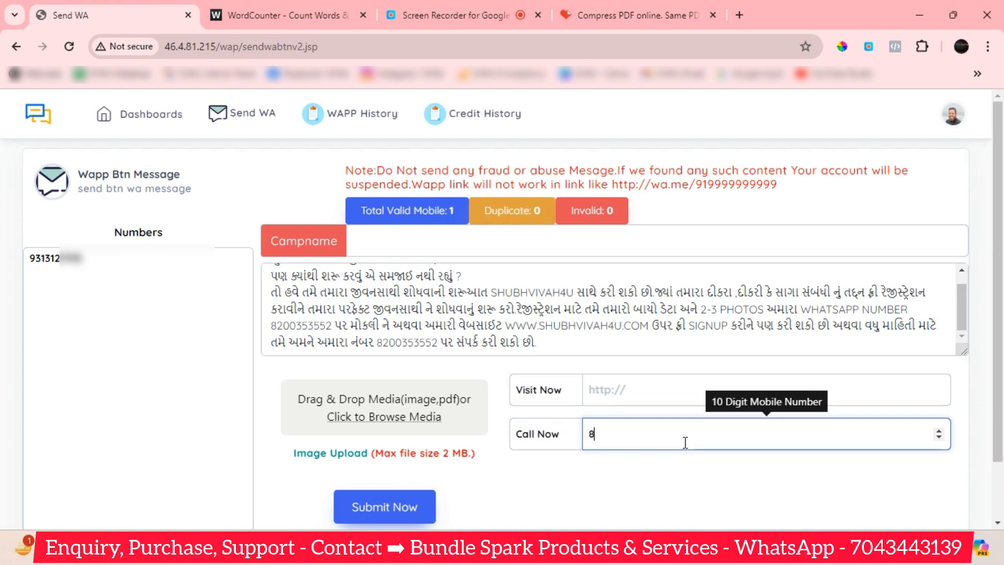
click(647, 473)
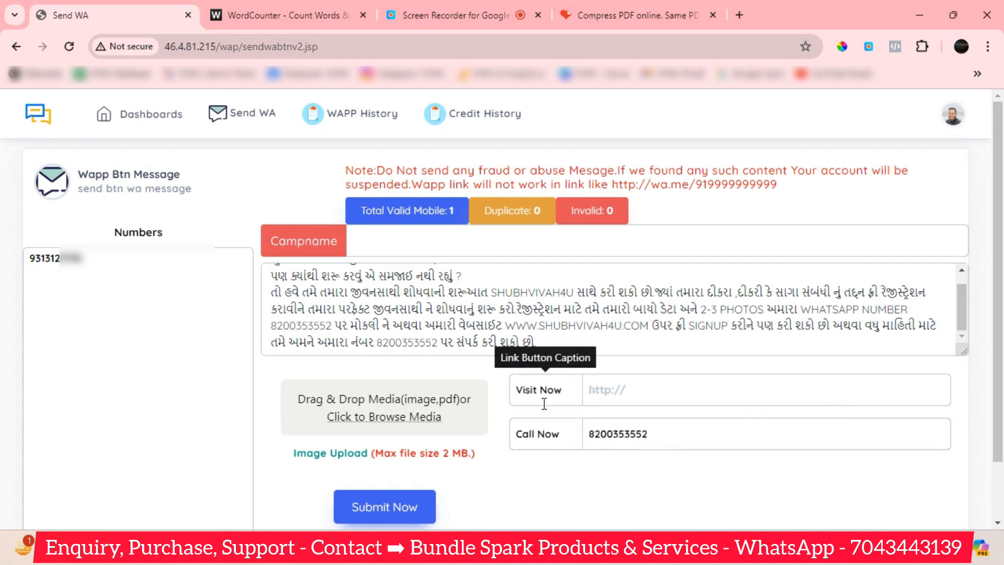
click(564, 395)
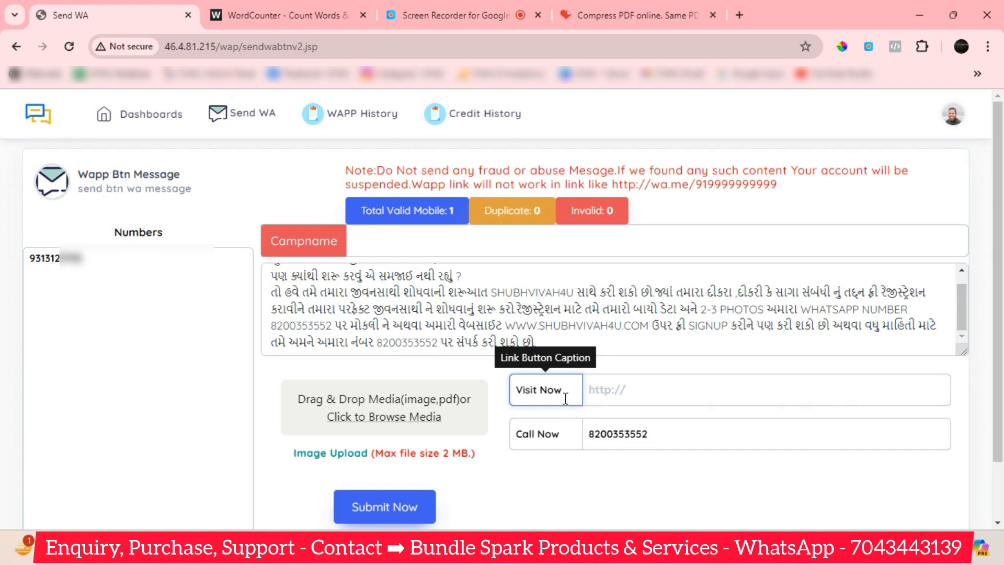
click(606, 393)
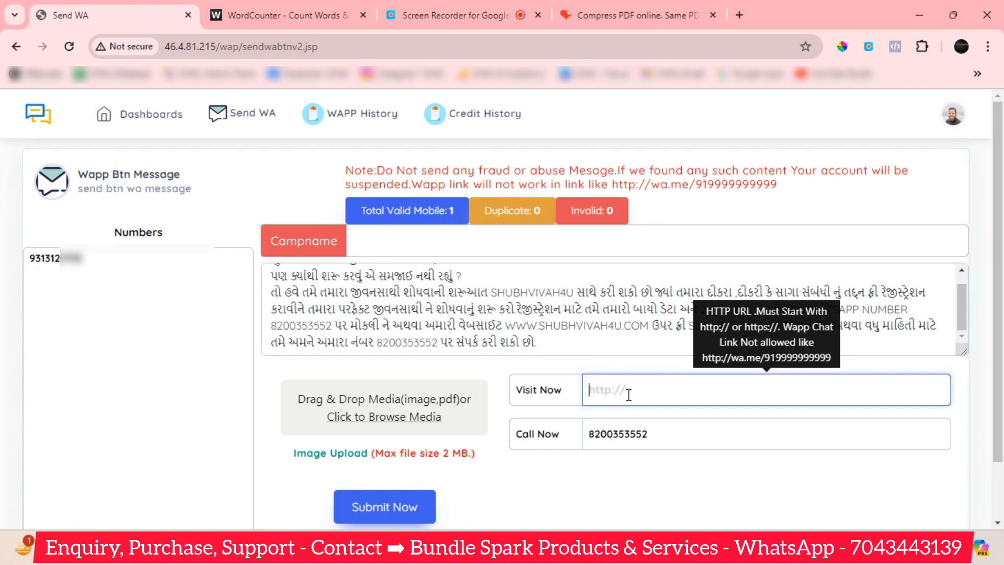
click(553, 390)
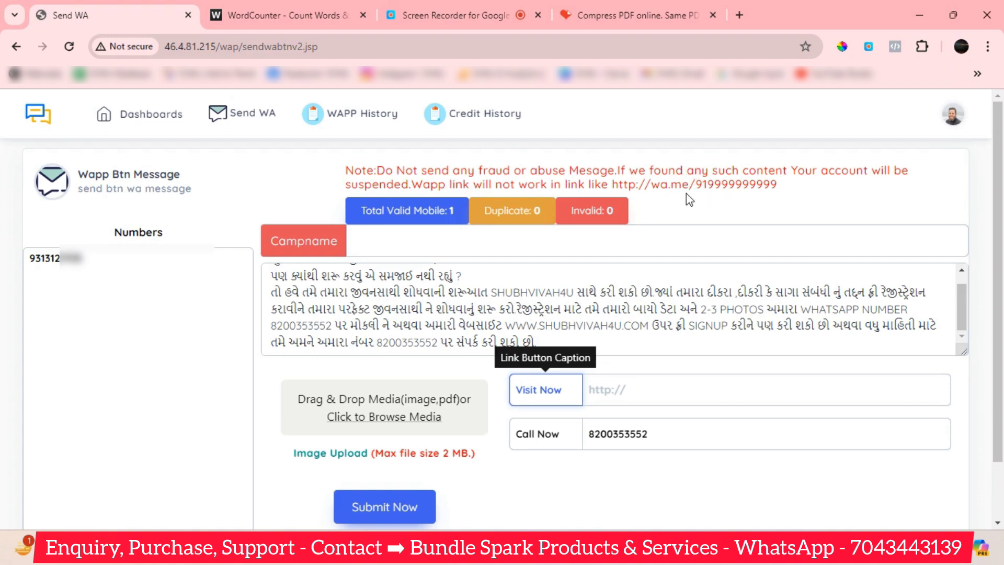
Select the create.wa.link address from the saved links in Notepad, and close the Compress PDF tab.
mouse_move(656, 563)
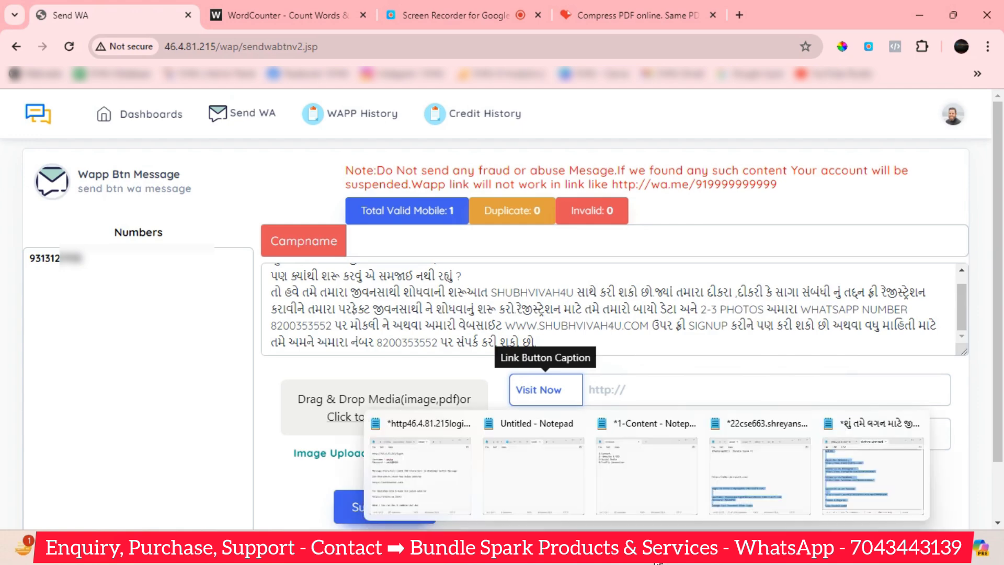
click(843, 489)
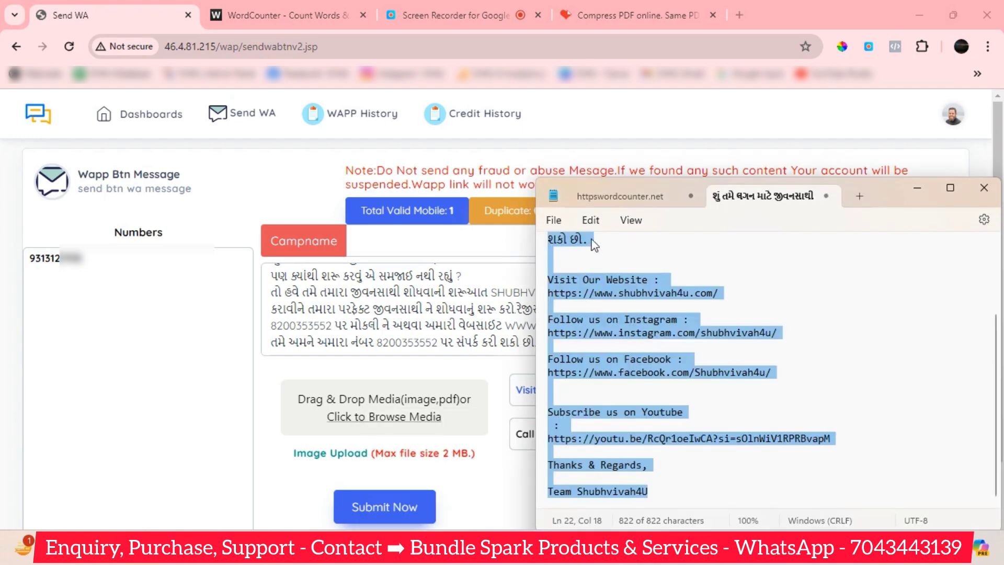
click(643, 199)
drag(701, 277, 534, 278)
key(ctrl+c)
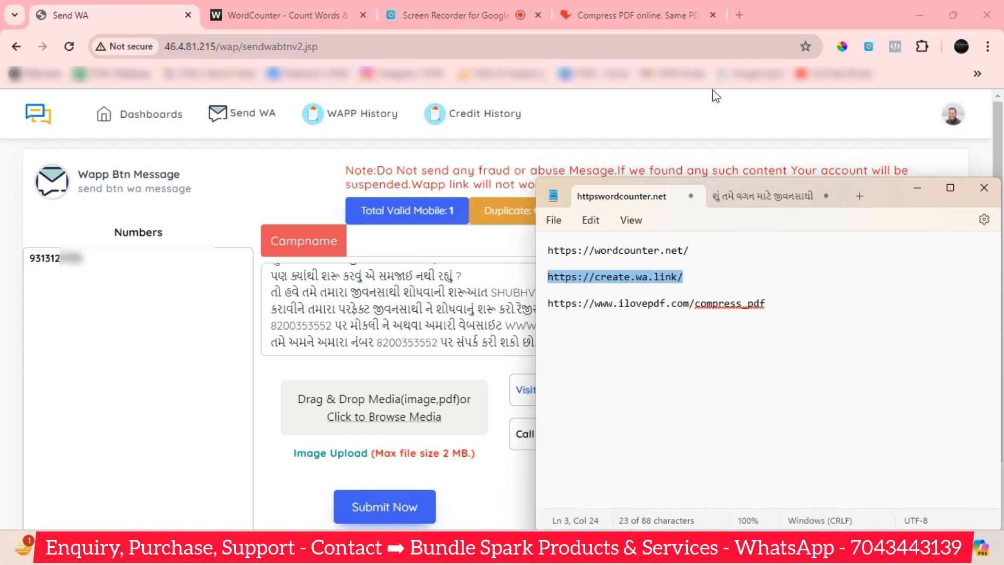
click(714, 15)
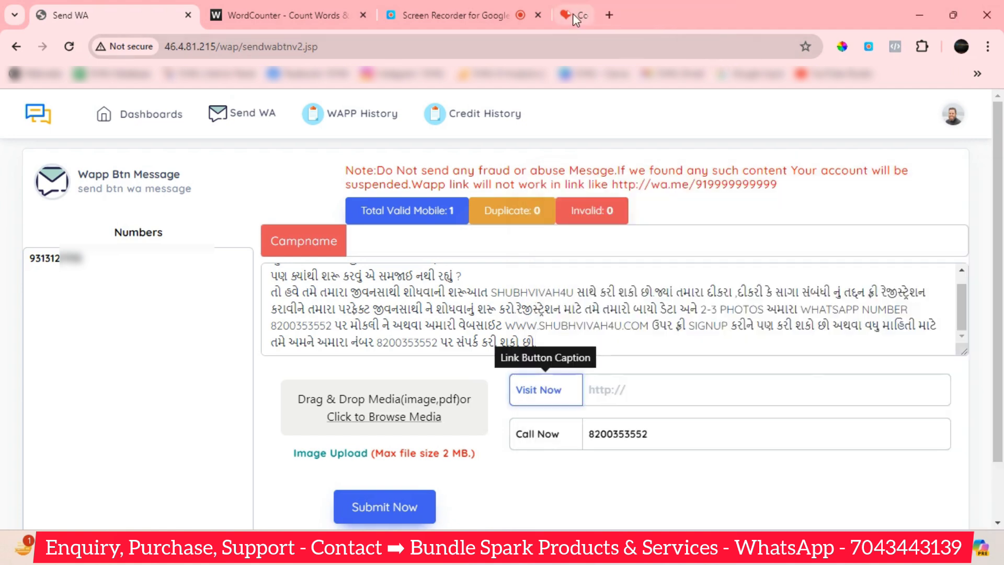
Load the pasted create.wa.link address in a new browser tab.
click(564, 15)
click(549, 39)
key(ctrl+v)
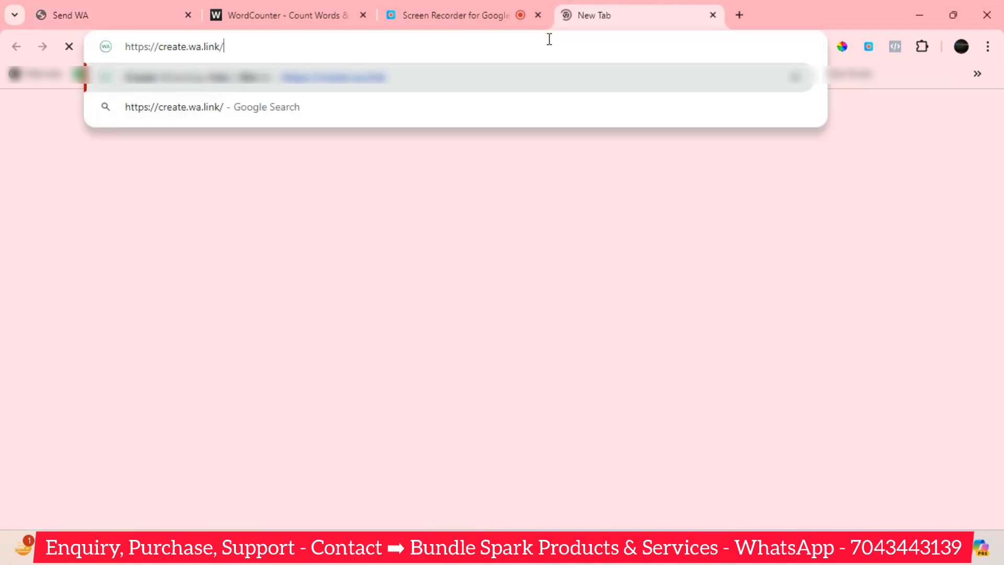
key(Return)
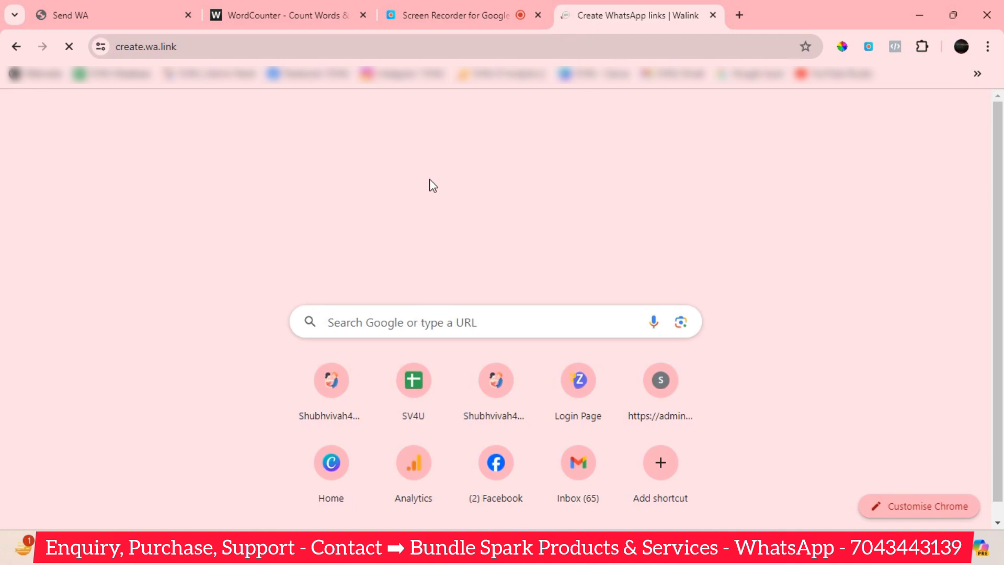
scroll(511, 287, down, 4)
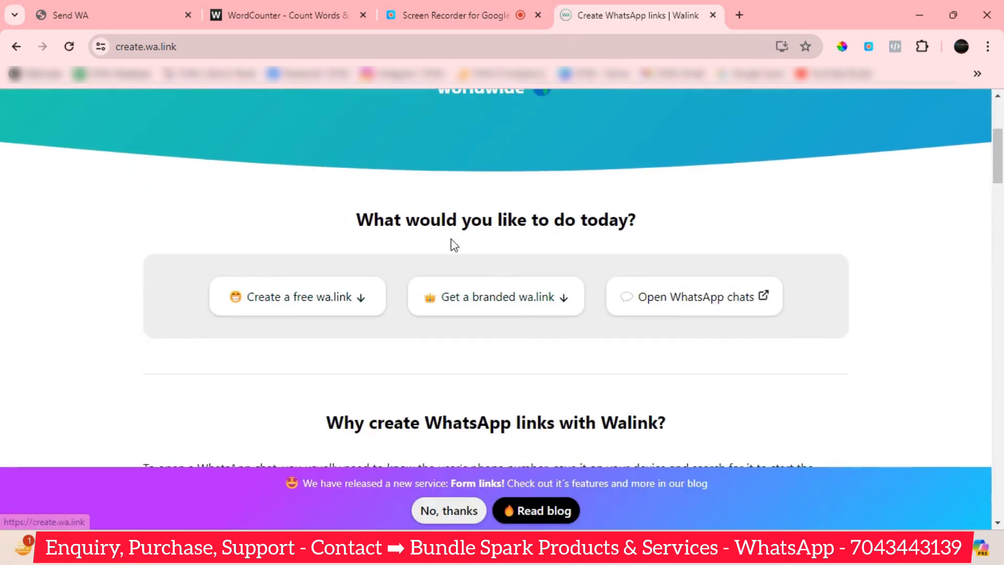
Open Walink's free link creator and enter the target WhatsApp phone number.
click(283, 312)
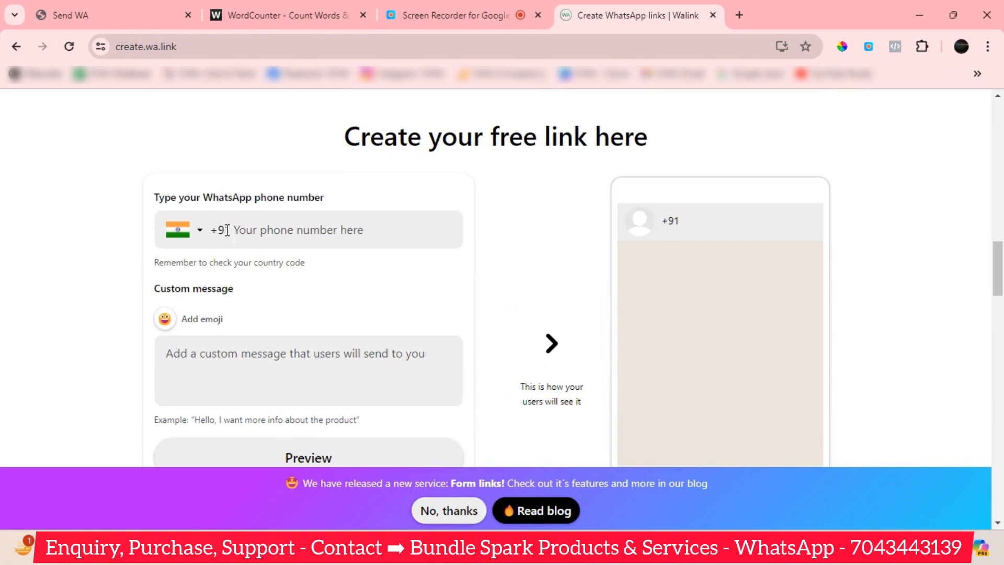
click(298, 233)
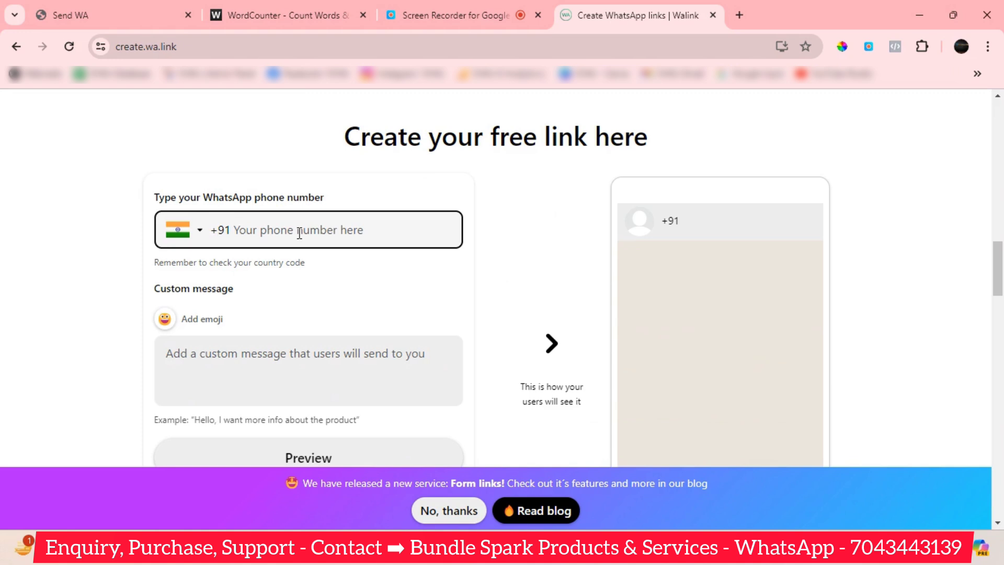
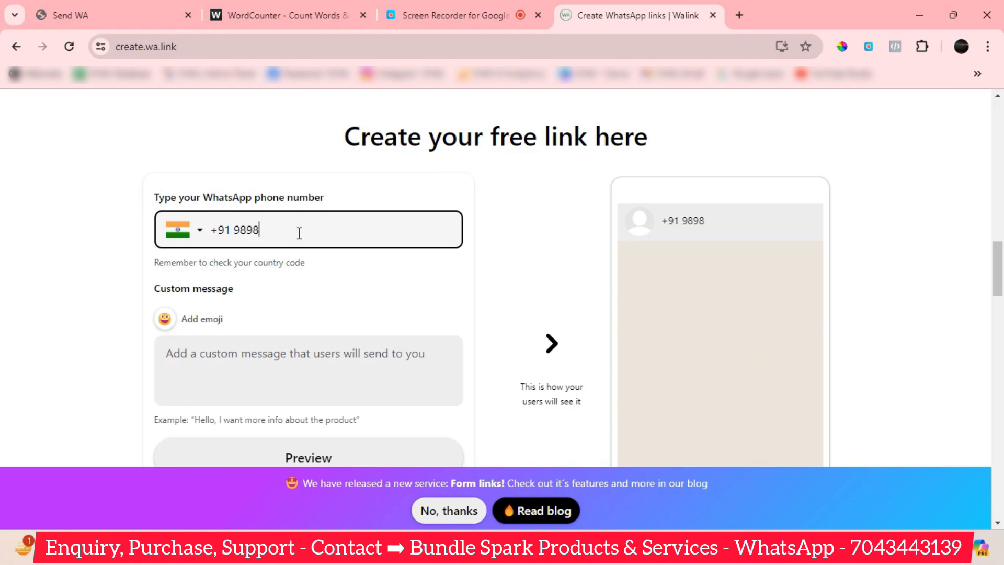
click(270, 373)
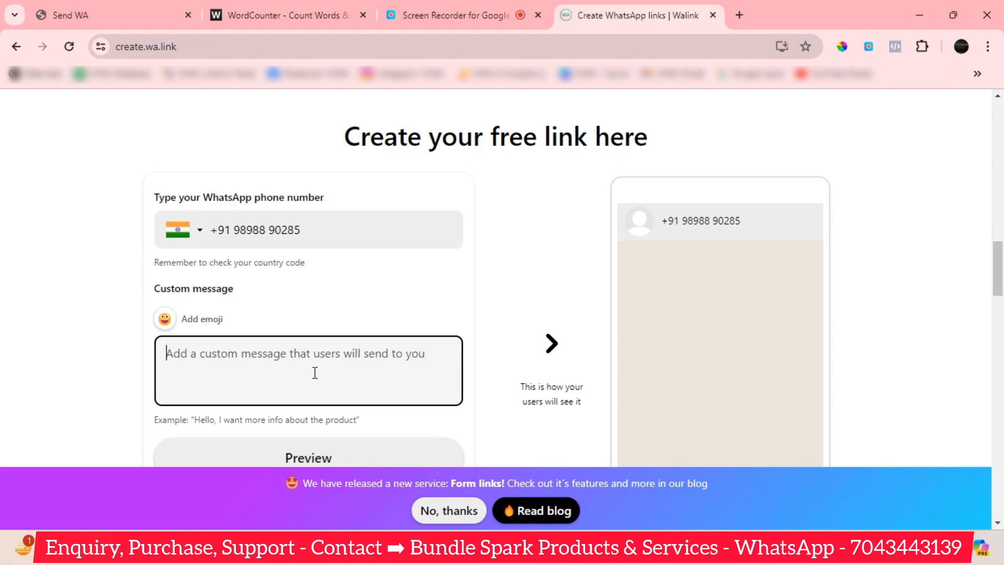
Type the custom message 'I am Interested to buy your product/Service .Please share more details'.
text(Hey)
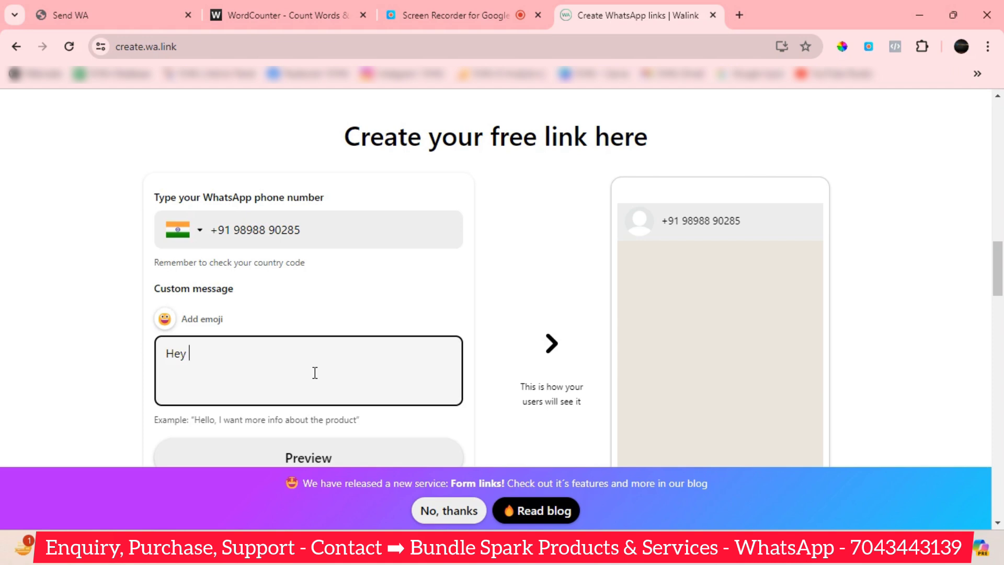
text(There I am Interested)
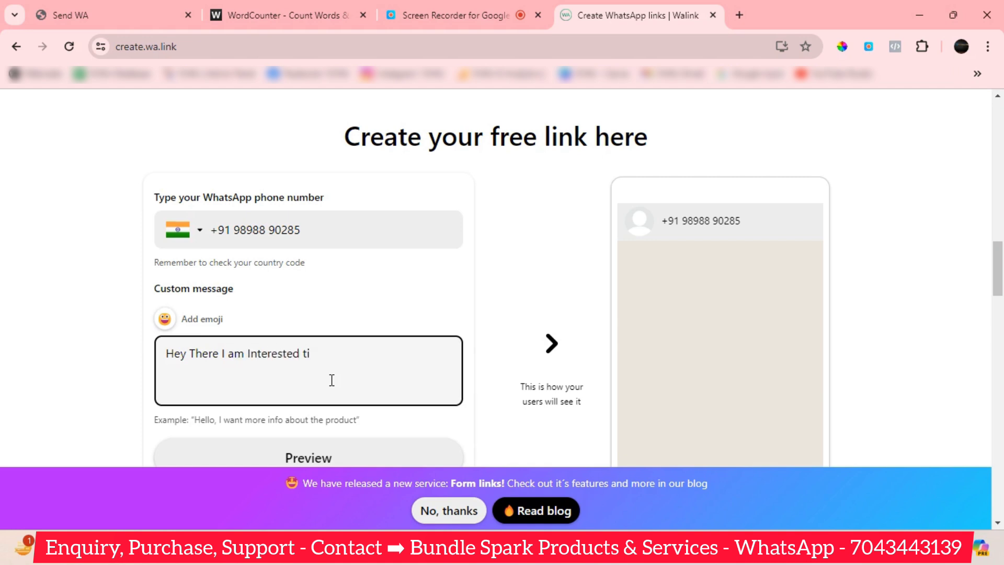
text( ti)
key(BackSpace)
text(o)
text( by)
text(y your)
text( pro)
text(duc)
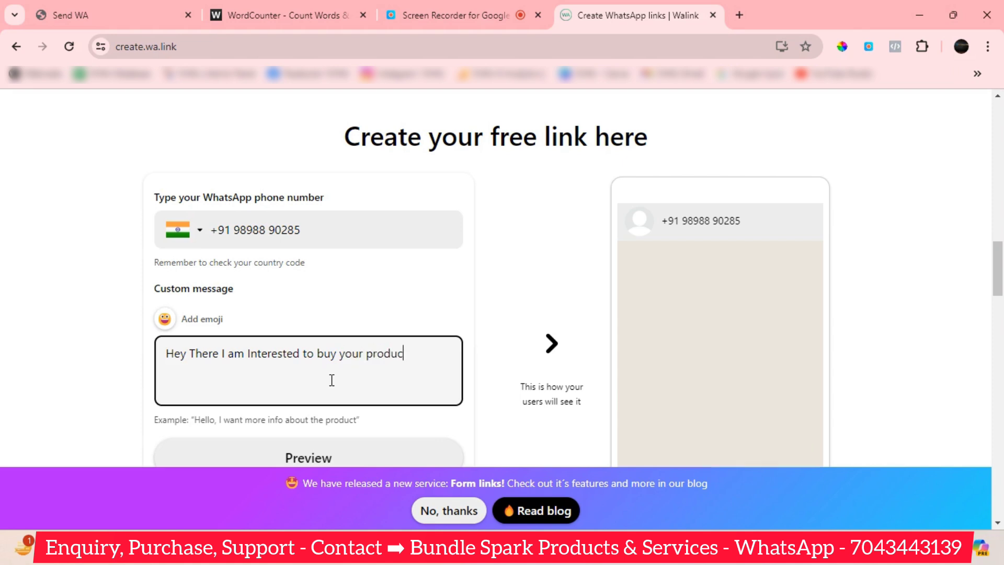
text(t/Service .Please s)
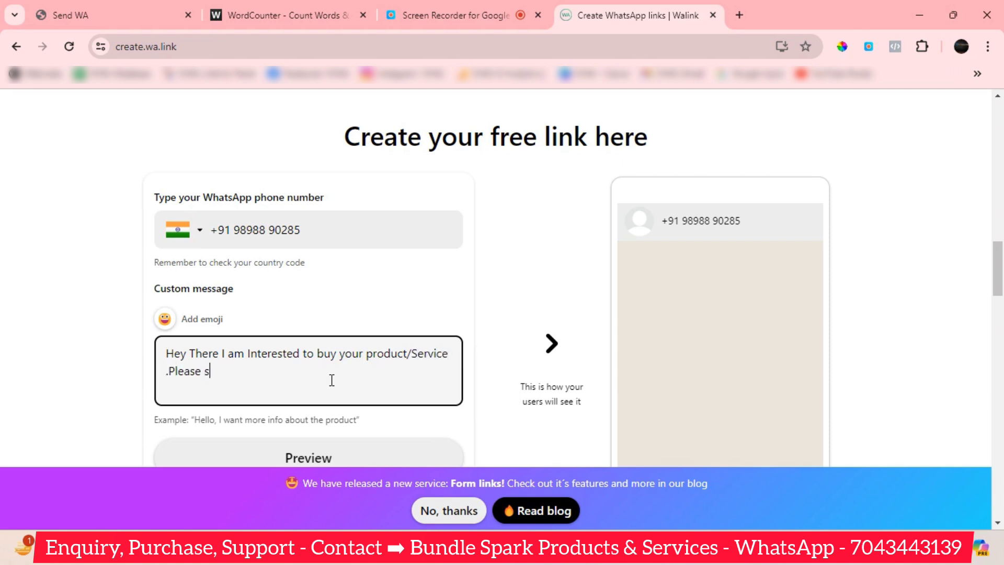
text(hare more details)
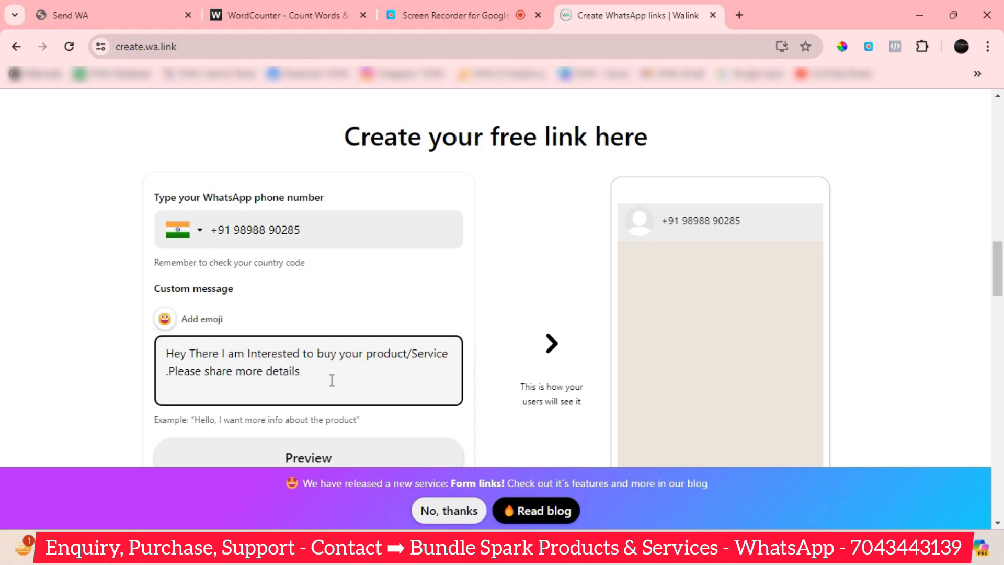
scroll(669, 262, down, 1)
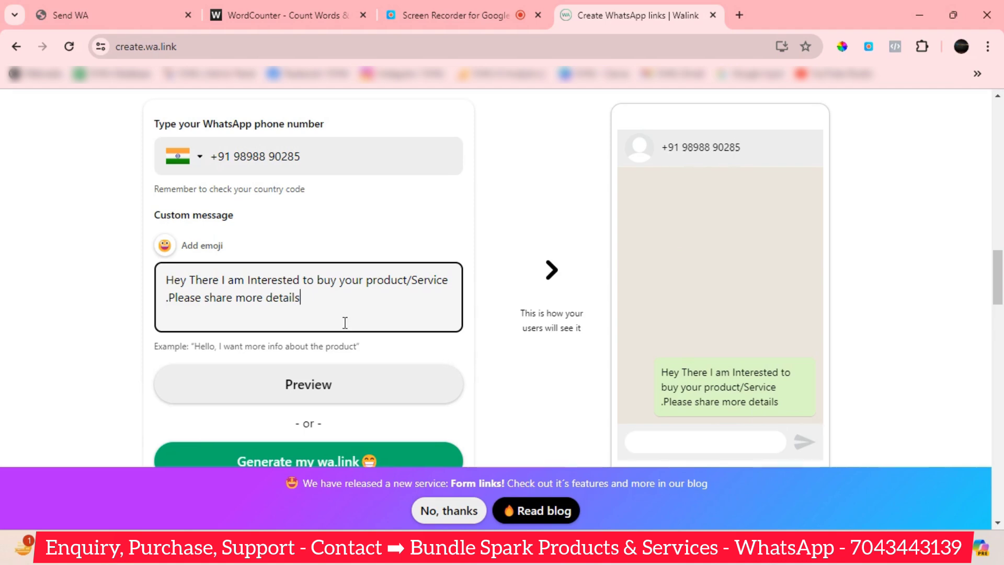
scroll(349, 315, down, 1)
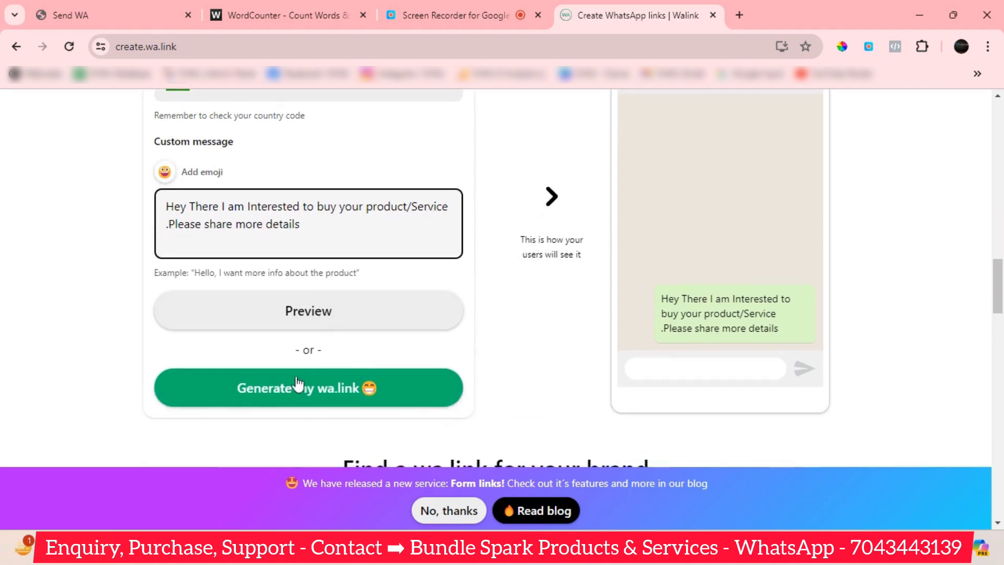
click(323, 394)
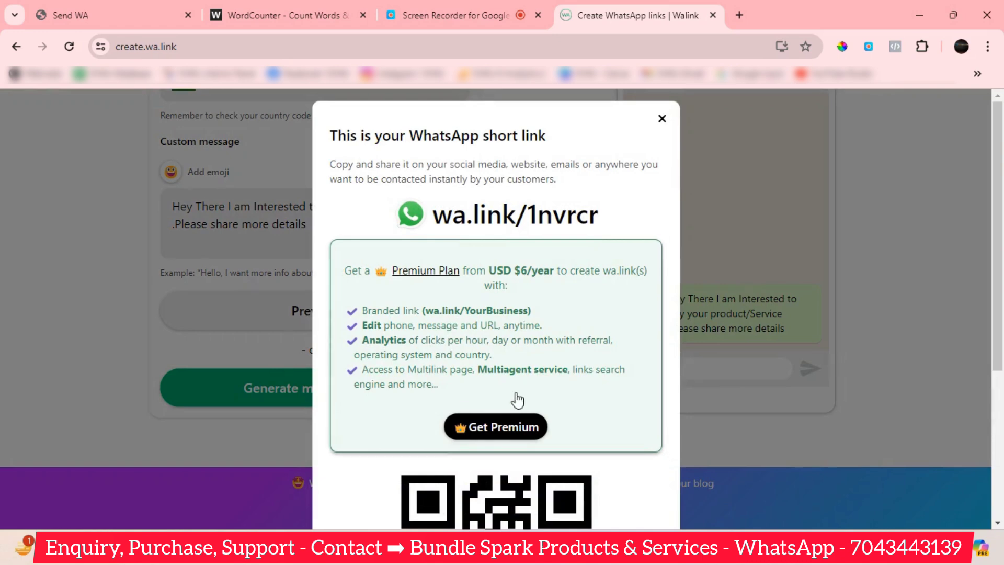
scroll(517, 400, down, 3)
scroll(530, 413, down, 2)
click(522, 499)
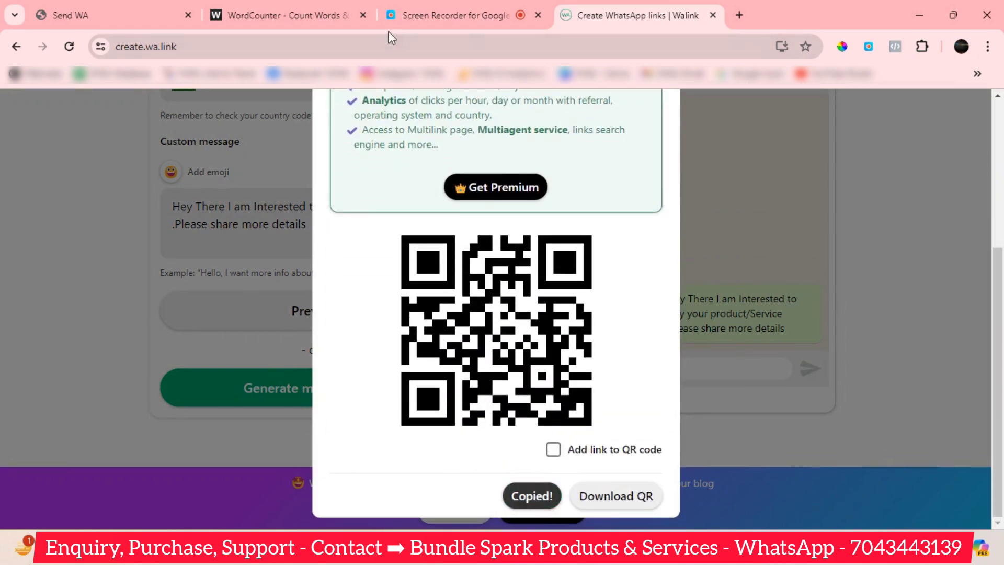
click(129, 14)
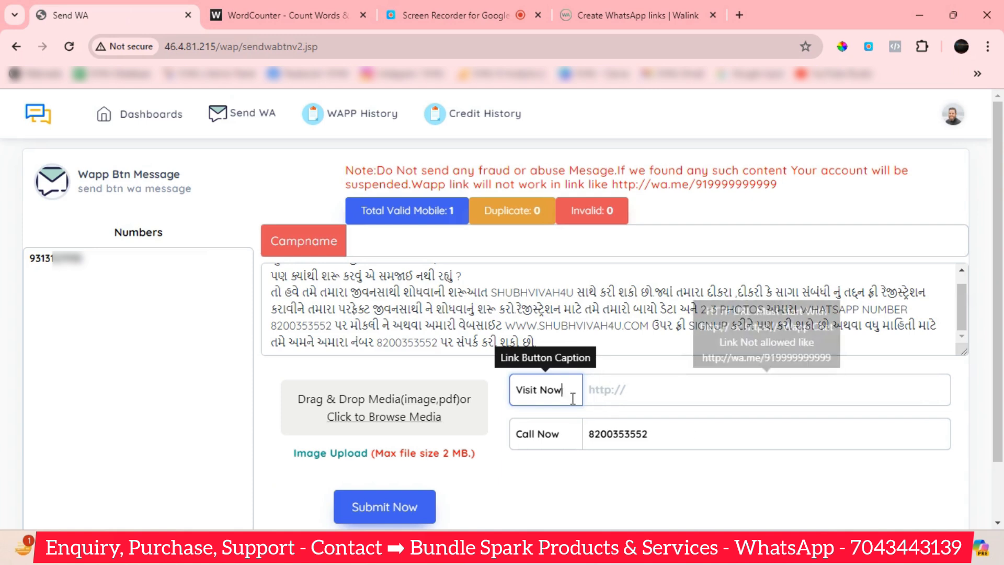
Change the link button caption from Visit Now to 'Whatsapp US'.
drag(575, 391, 505, 397)
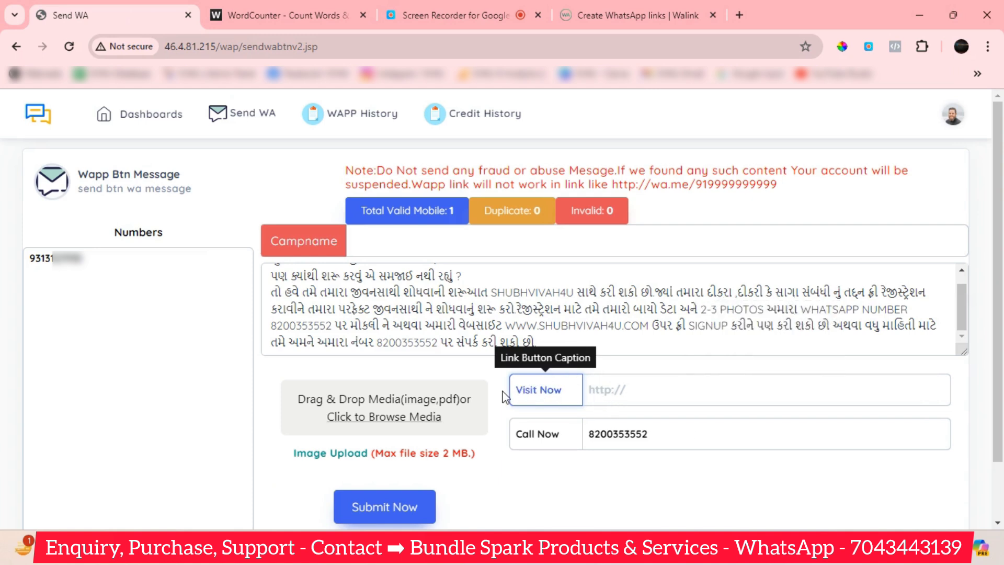
key(BackSpace)
text(Whatsapp US)
click(623, 390)
key(ctrl+v)
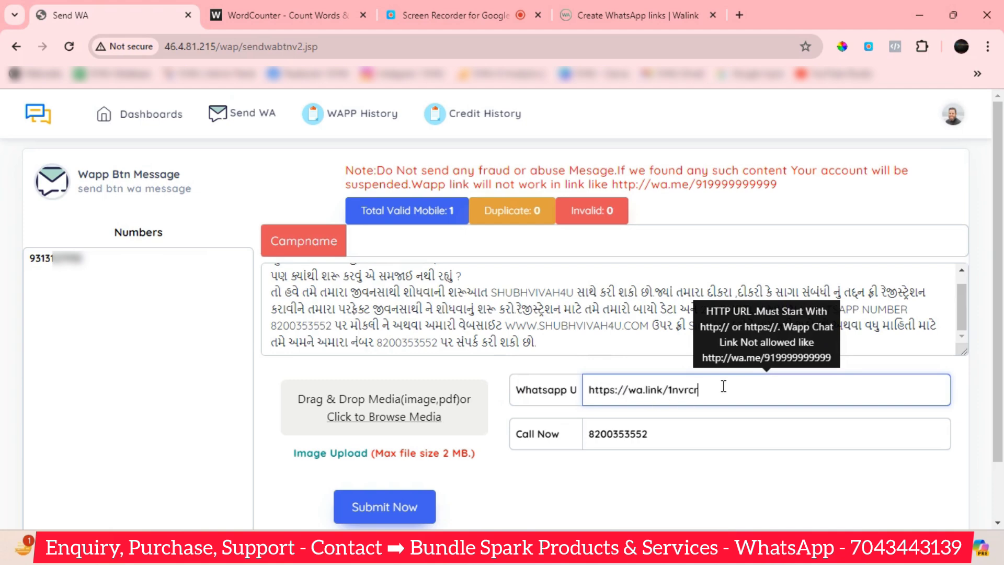
click(738, 15)
key(ctrl+v)
Load wa.link/1nvrcr to verify WhatsApp pre-fills the enquiry message, then return to the Send WA form.
key(Return)
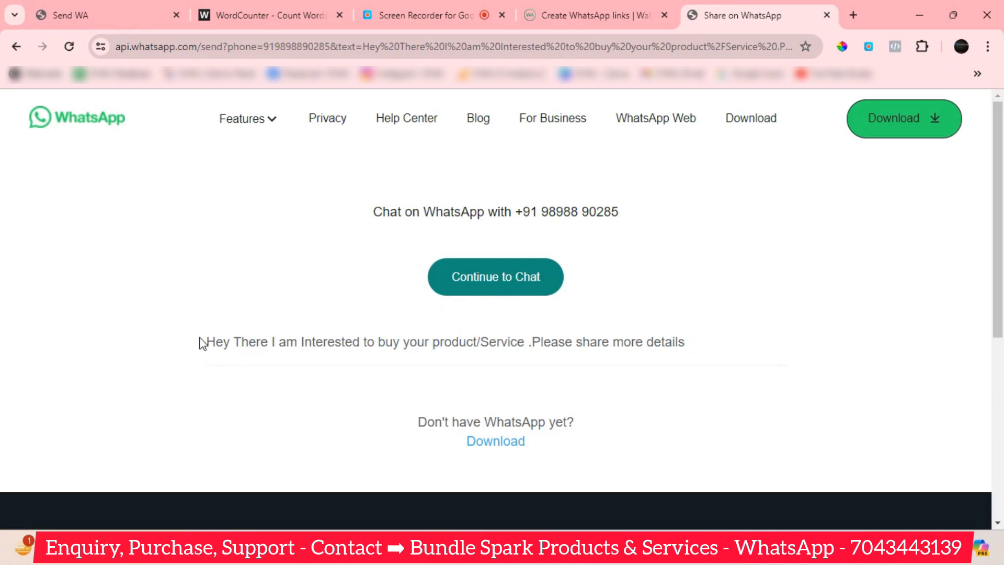
drag(200, 343, 722, 340)
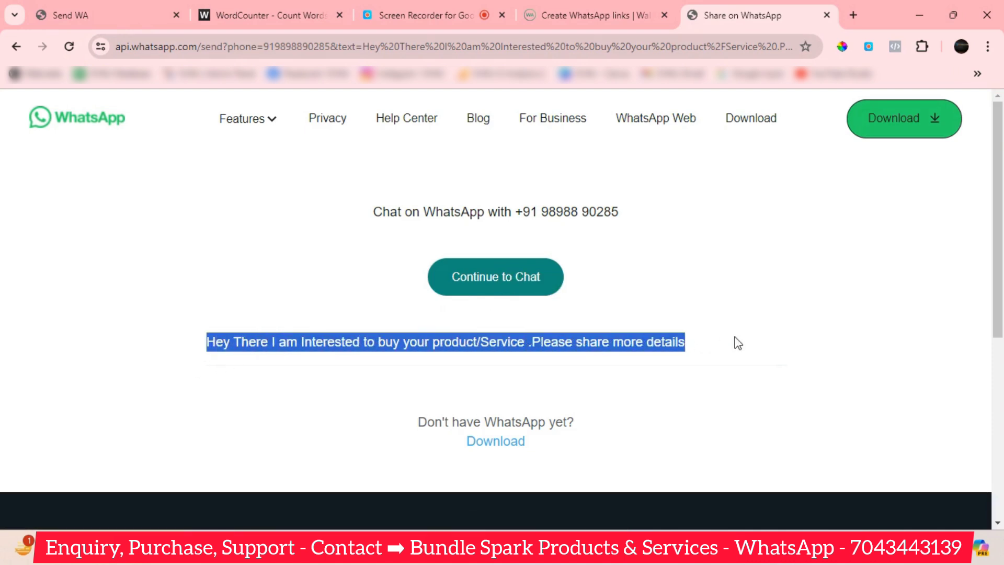
click(741, 347)
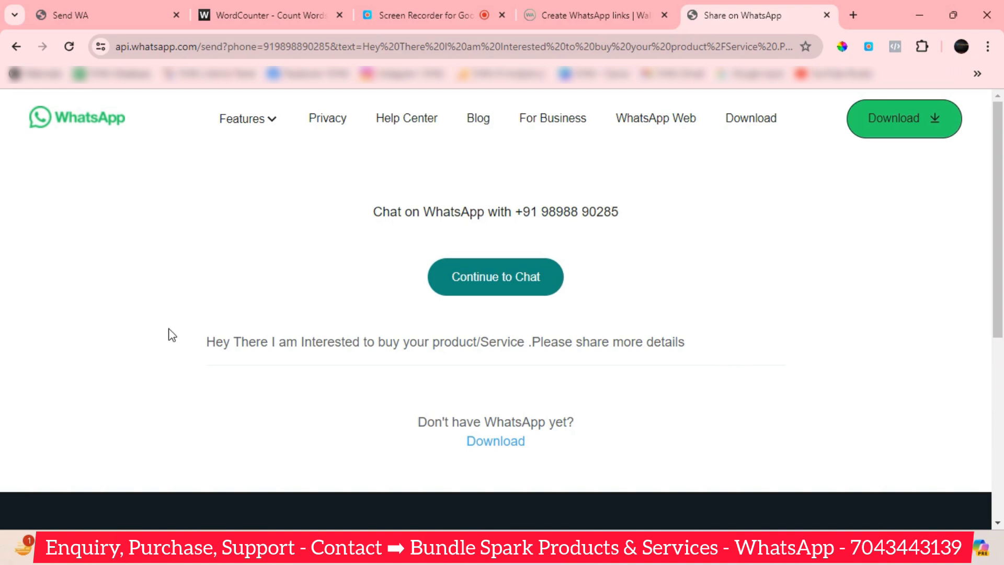
drag(205, 342, 700, 331)
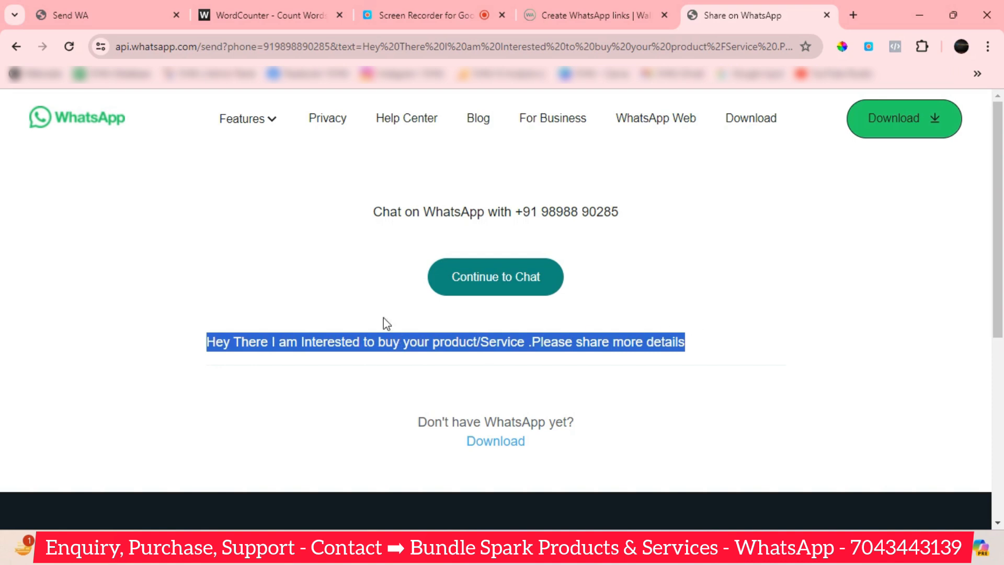
click(102, 10)
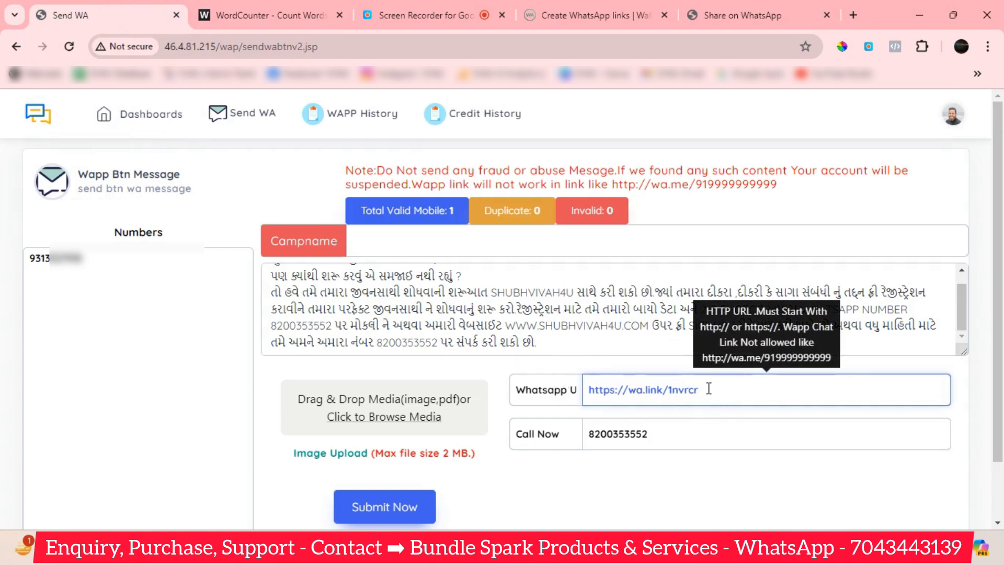
Review the Whatsapp US caption, wa.link URL, Call Now caption and call-back number fields.
click(532, 392)
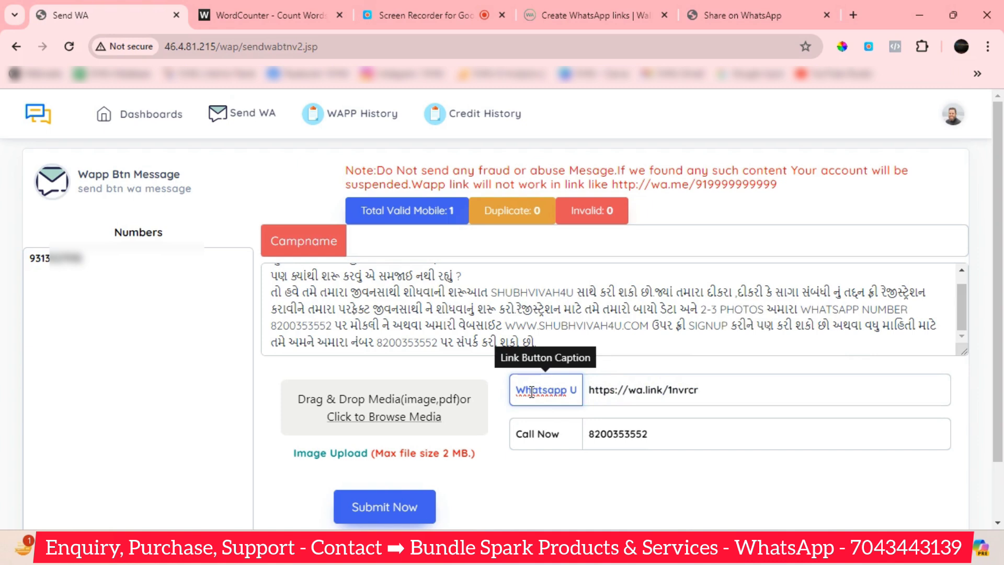
click(675, 400)
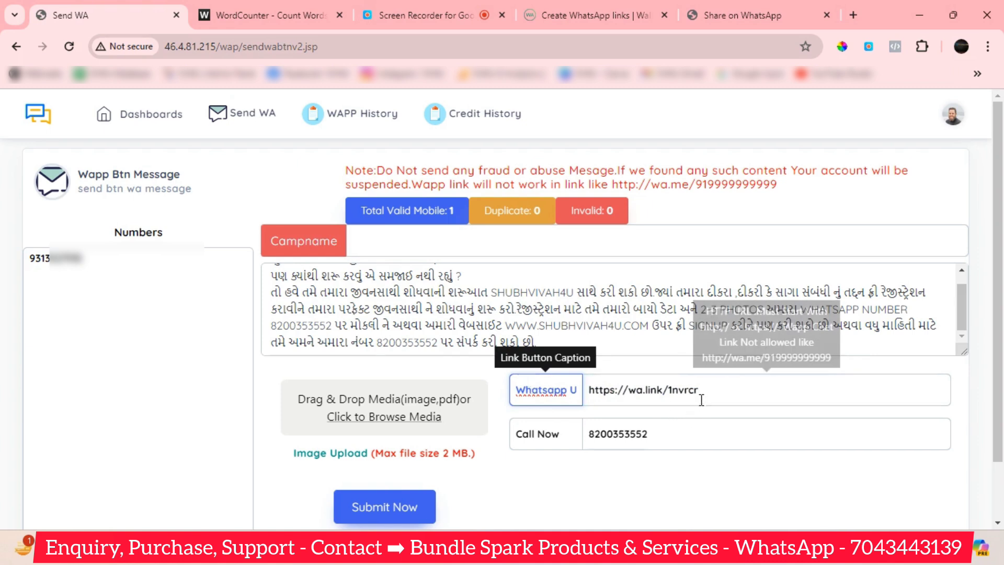
click(579, 442)
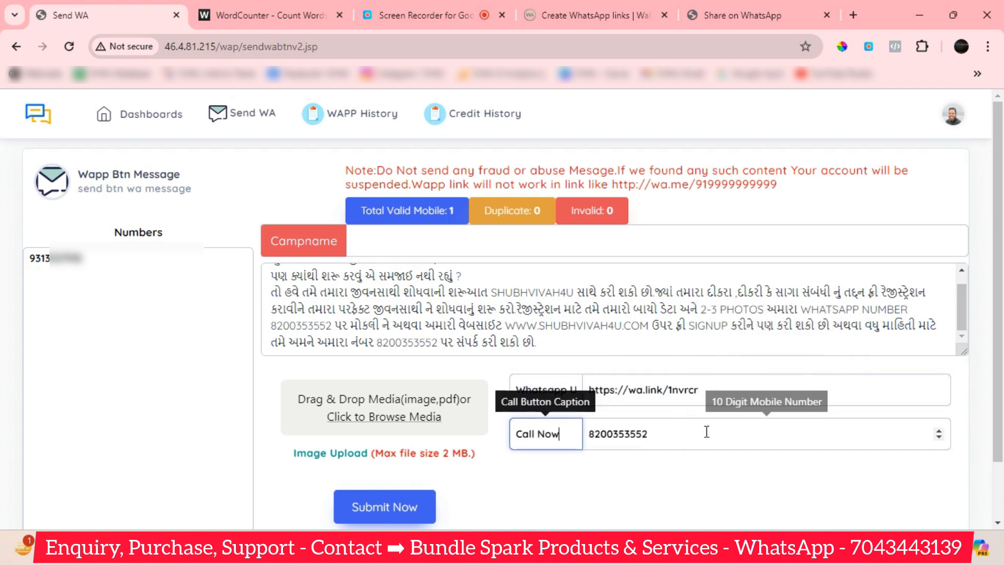
click(684, 433)
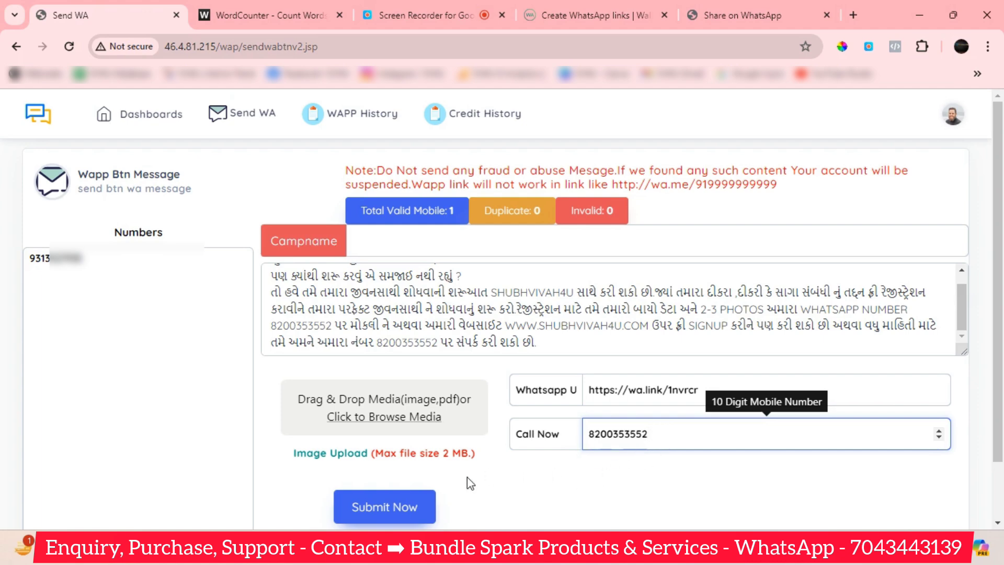
After the missing-name error, name the campaign 'demo', submit and confirm it, and close the success message.
click(410, 518)
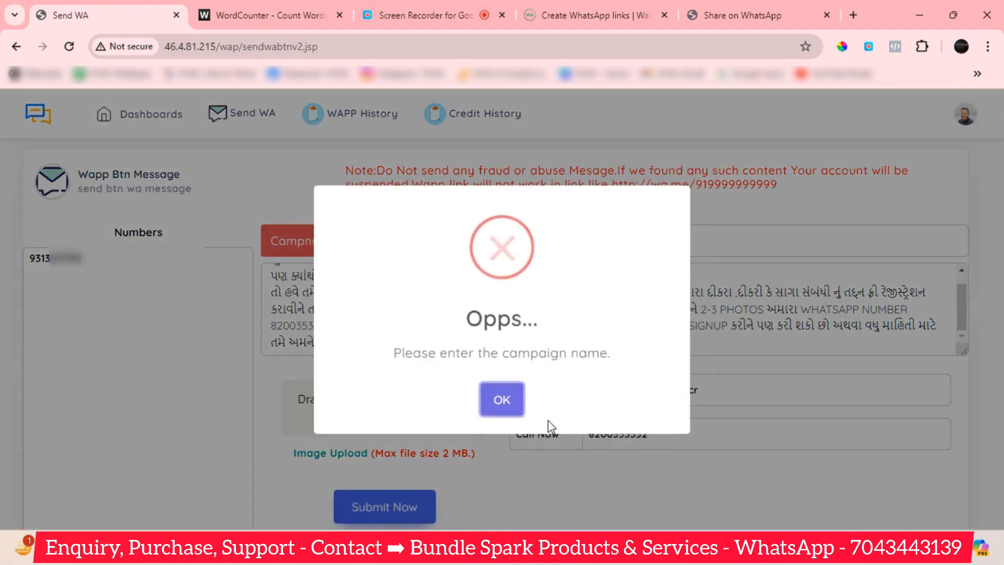
click(505, 402)
click(387, 252)
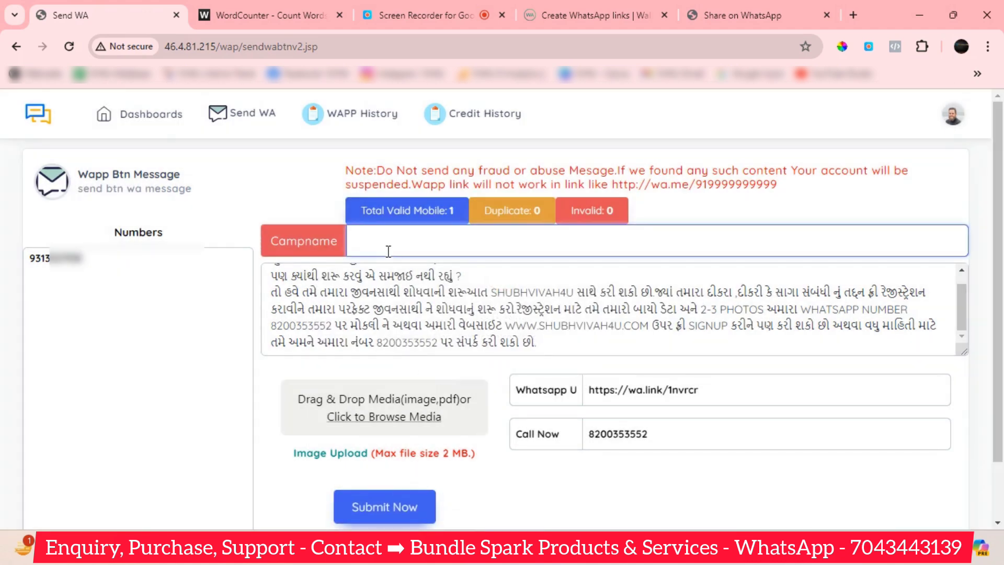
text(demo)
click(386, 504)
click(420, 398)
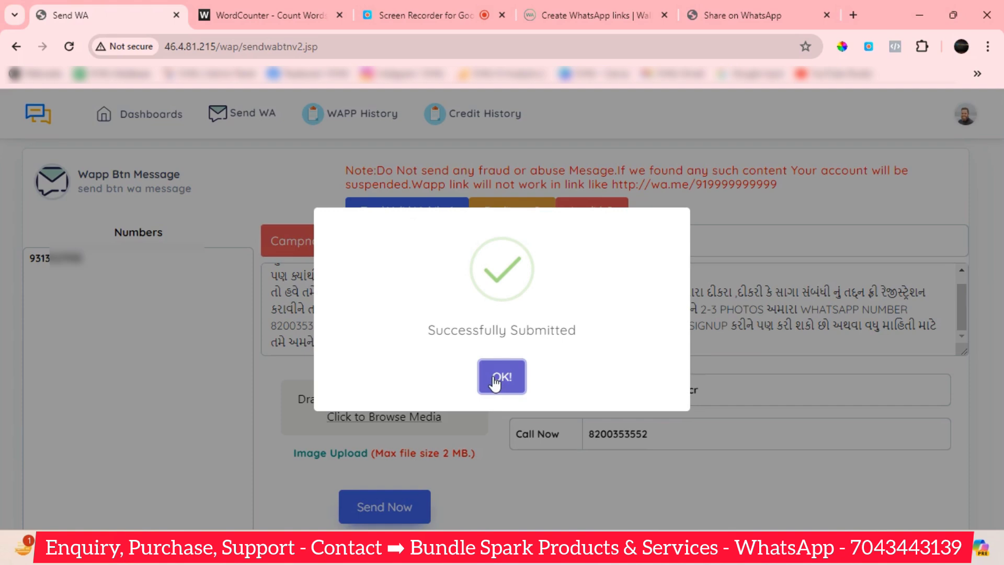
click(495, 382)
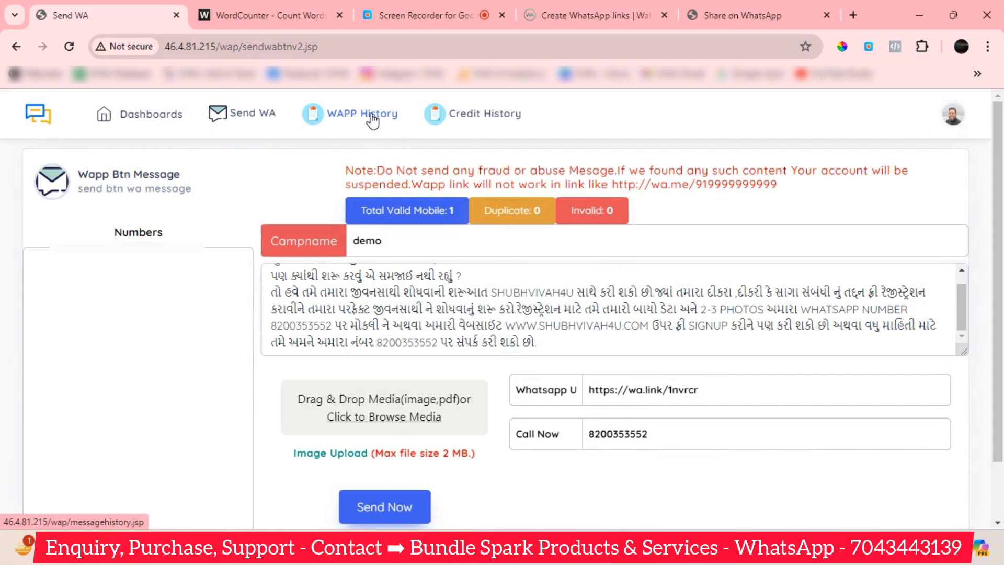
Open WAPP History to see the two demo campaigns' pending and completed statuses.
click(372, 119)
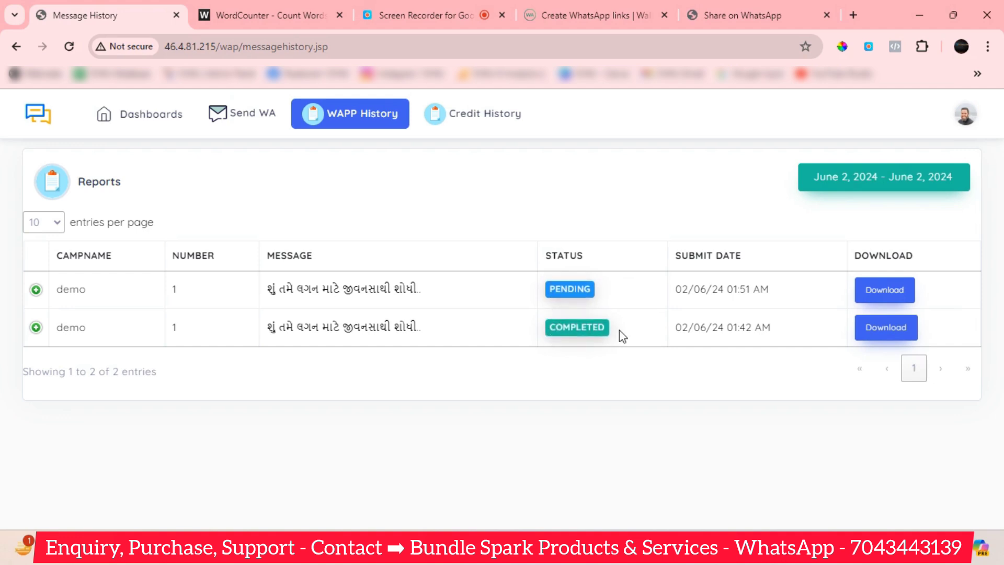
mouse_move(613, 553)
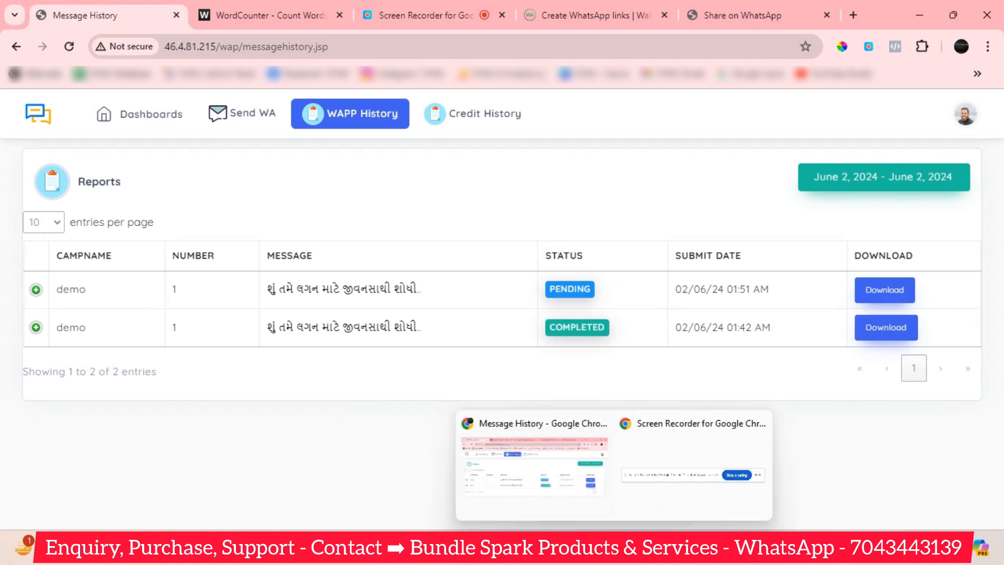
Open WhatsApp Web in a new Chrome tab via the 'whatsapp web' search suggestion.
click(562, 476)
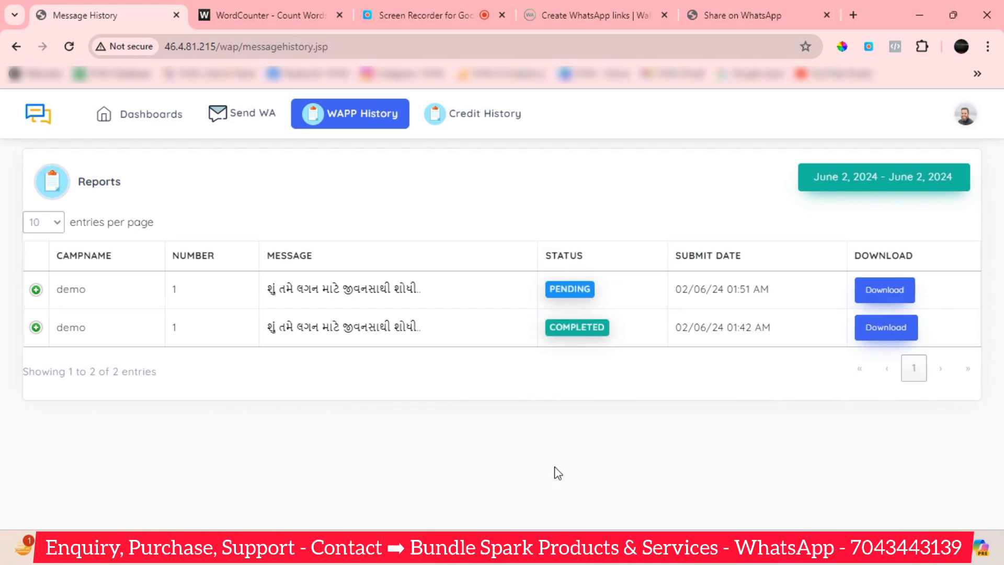
click(853, 14)
click(627, 48)
text(www.shubhvivah4u.com)
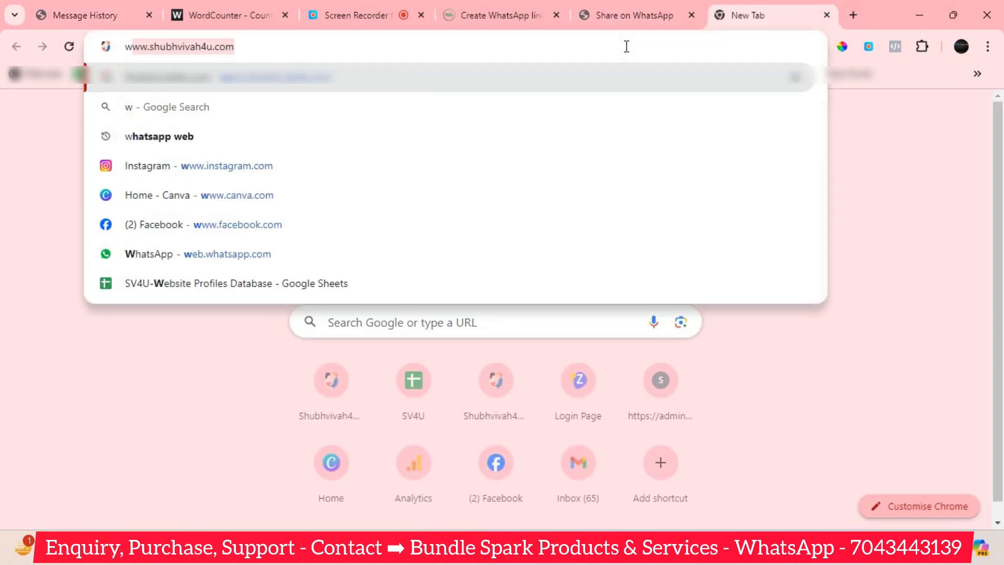
click(258, 105)
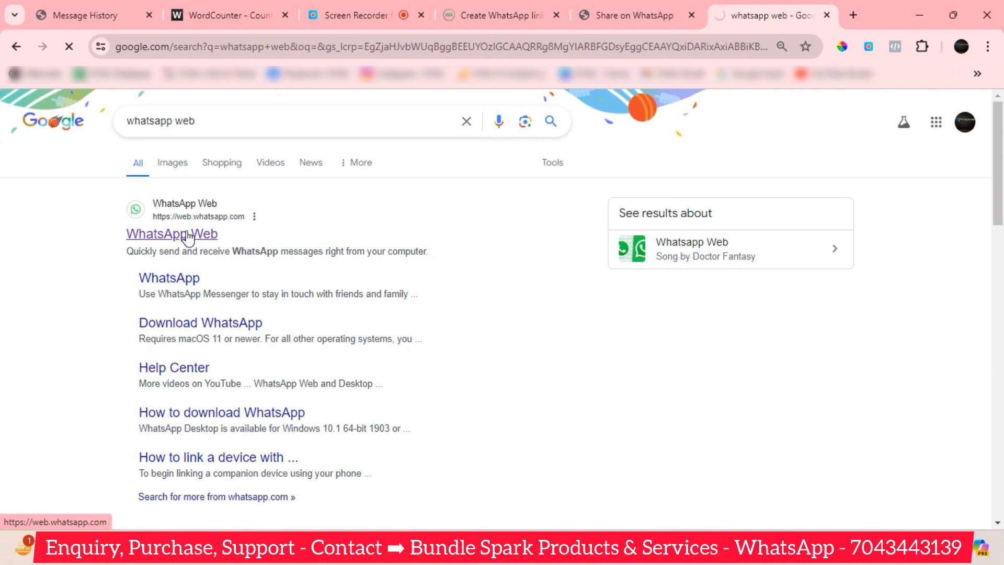
click(187, 237)
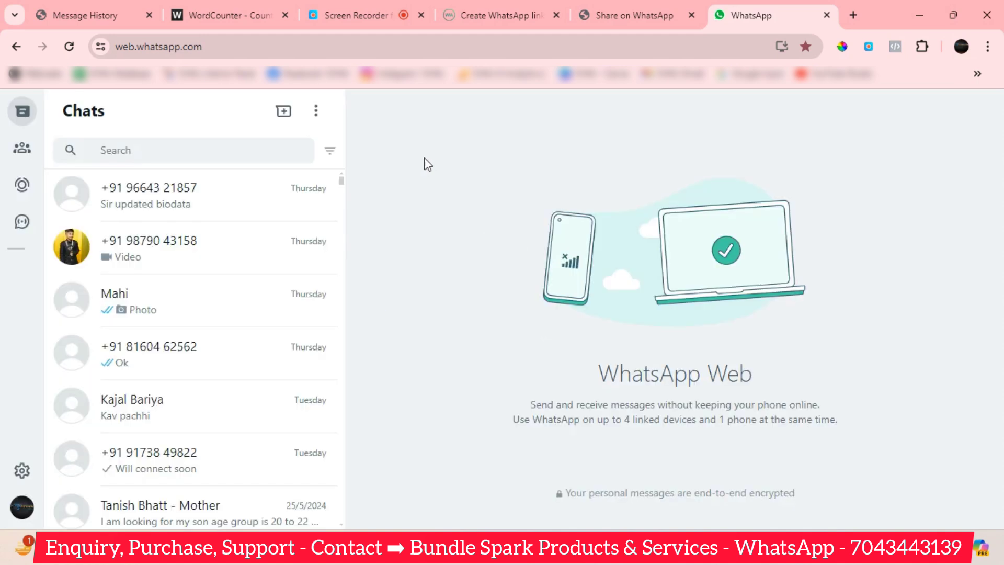
Scroll the chat list and open the chat holding the Shubhvivah4U Gujarati image message.
click(208, 149)
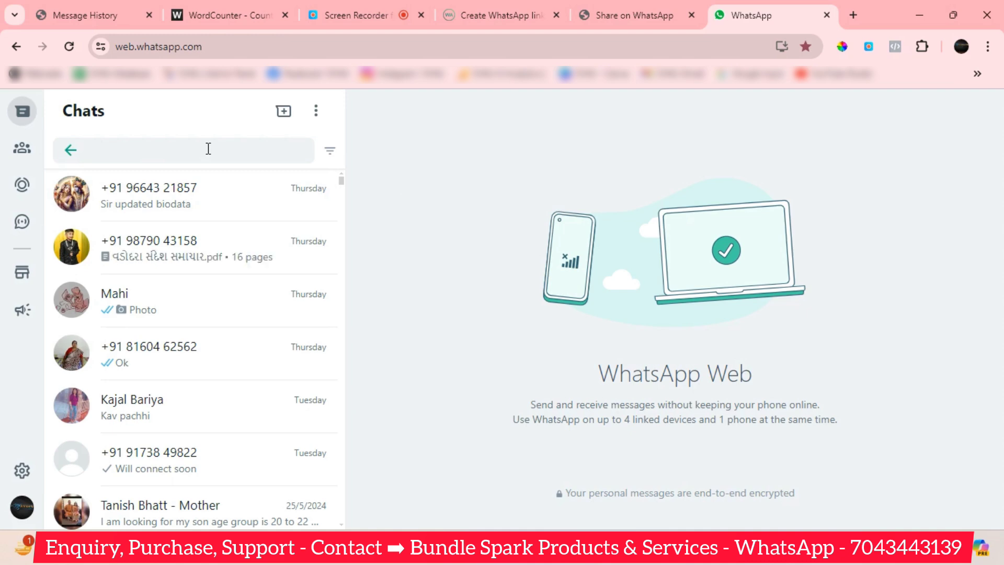
scroll(171, 371, down, 15)
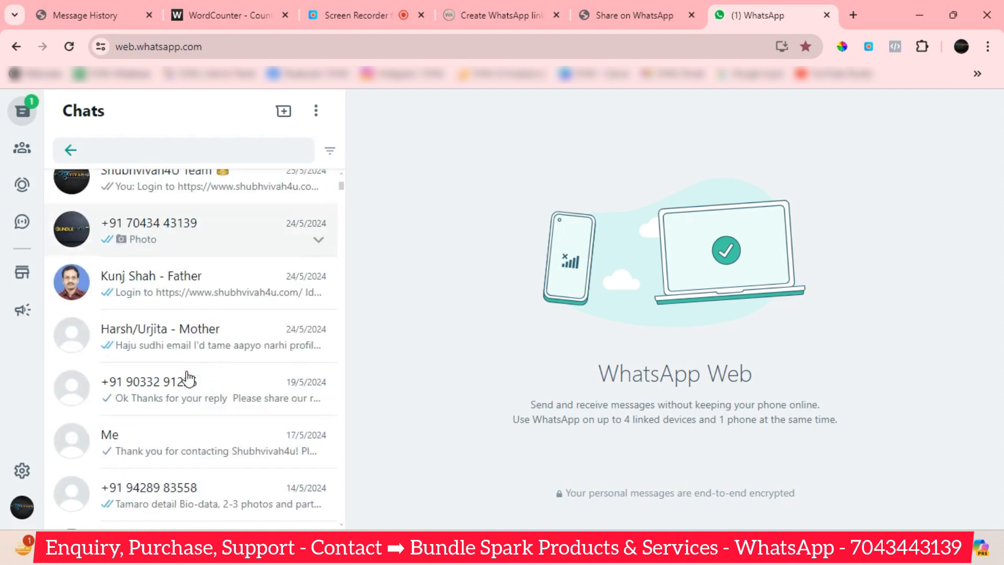
scroll(191, 380, down, 7)
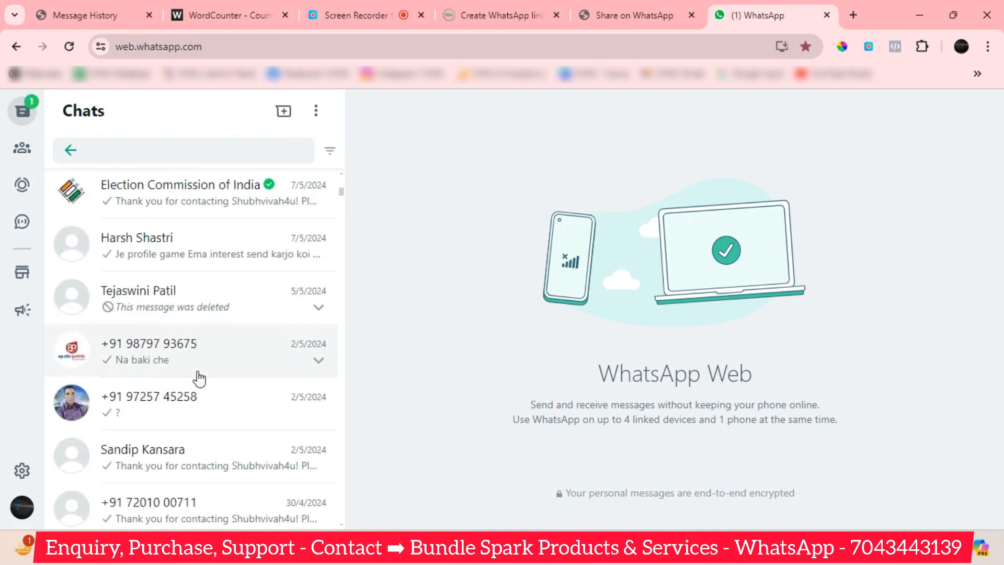
scroll(204, 377, down, 10)
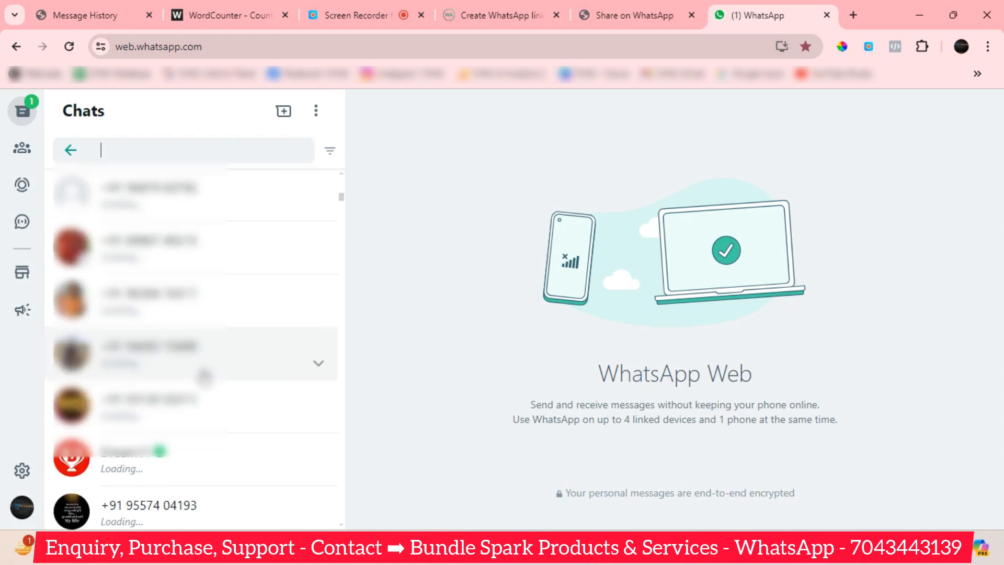
scroll(207, 373, down, 5)
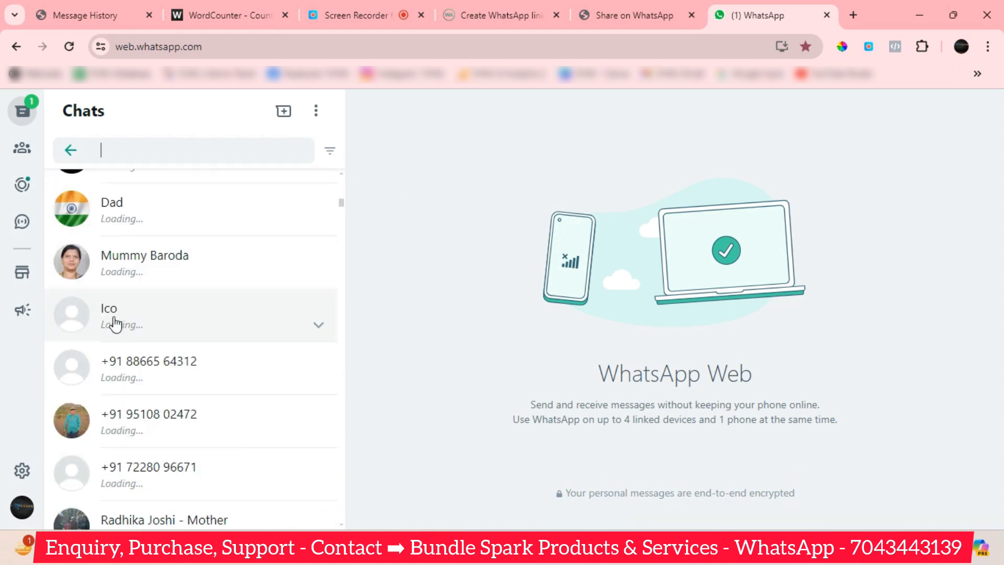
scroll(113, 315, up, 1)
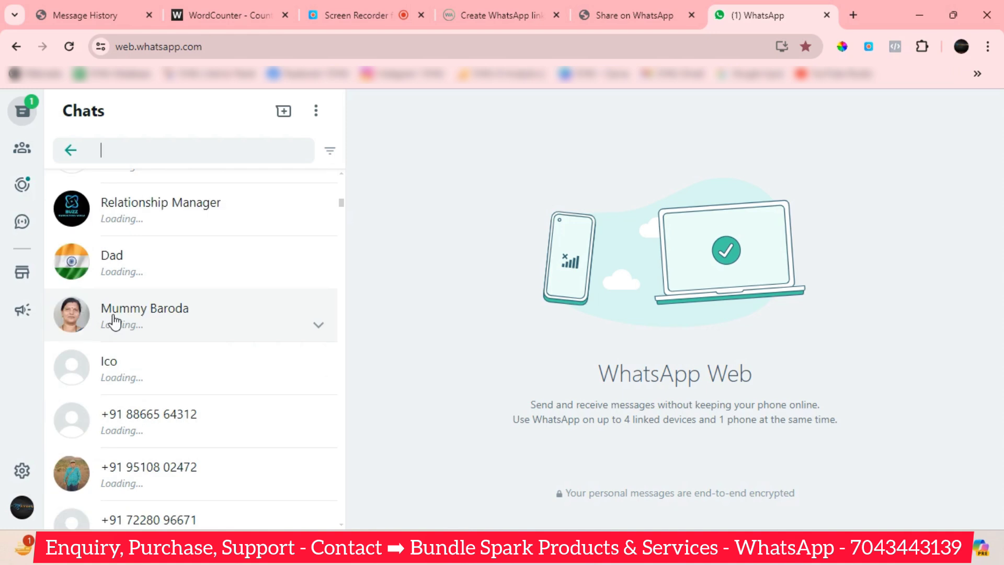
scroll(144, 337, down, 1)
click(136, 301)
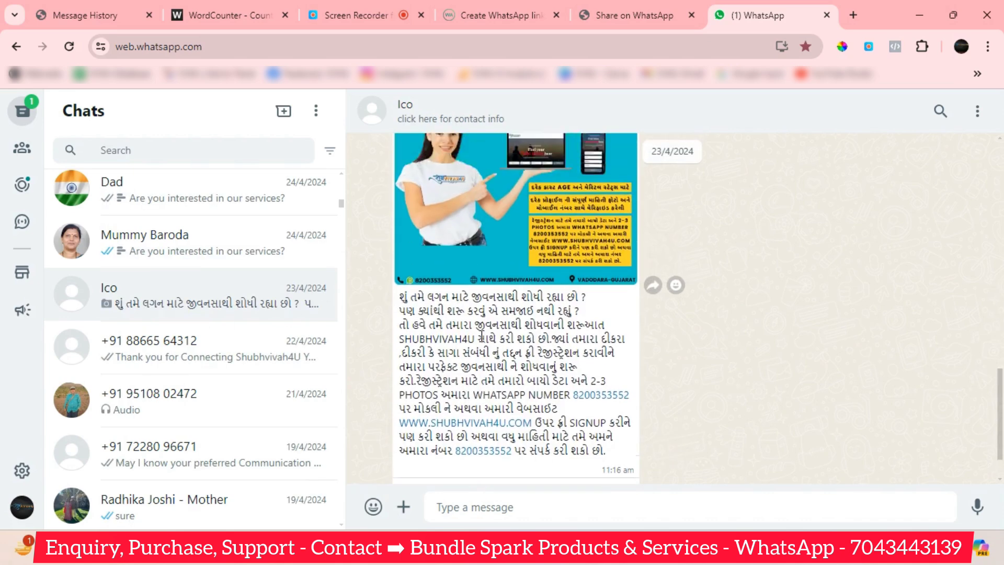
scroll(481, 336, up, 3)
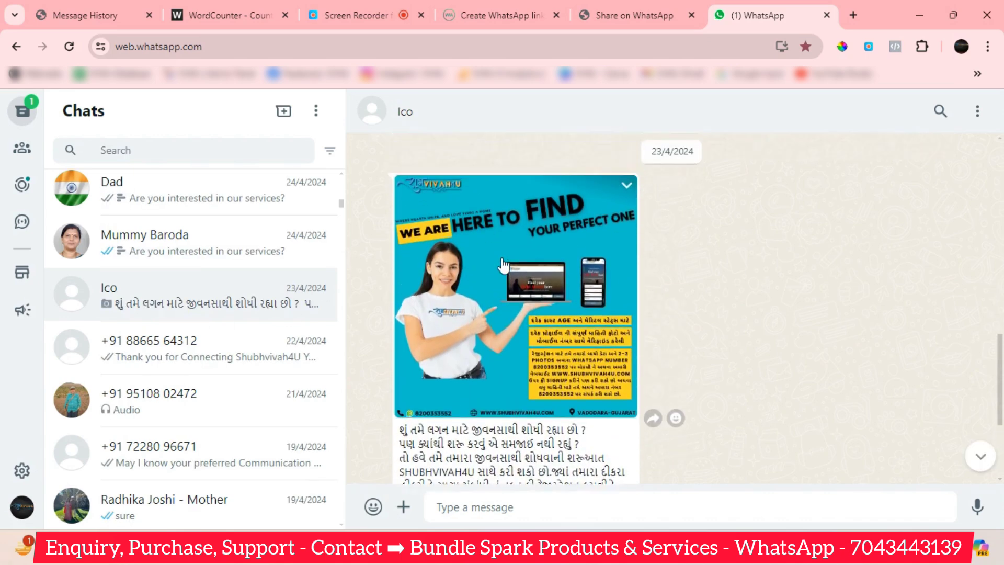
scroll(502, 266, up, 2)
scroll(502, 265, down, 1)
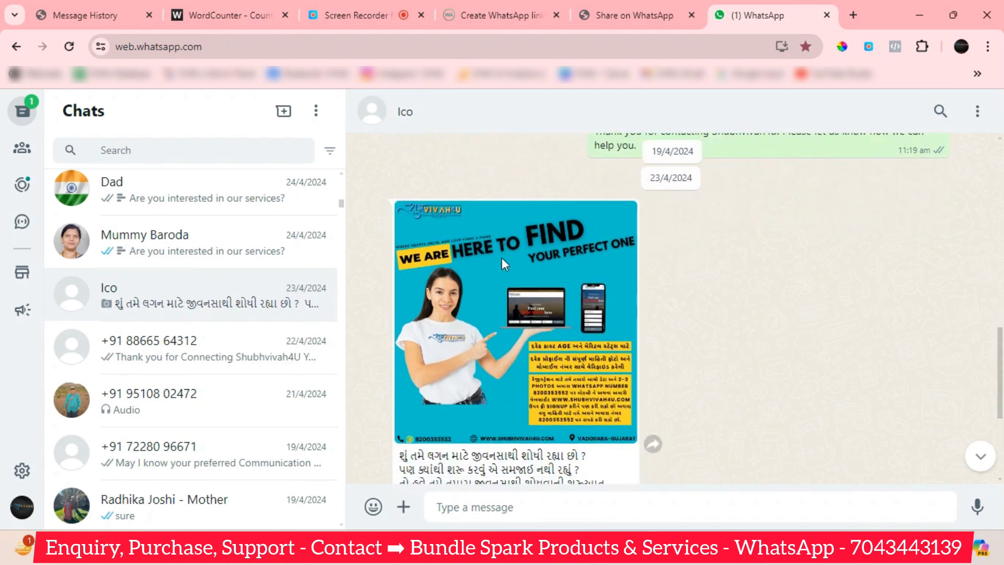
scroll(501, 257, down, 4)
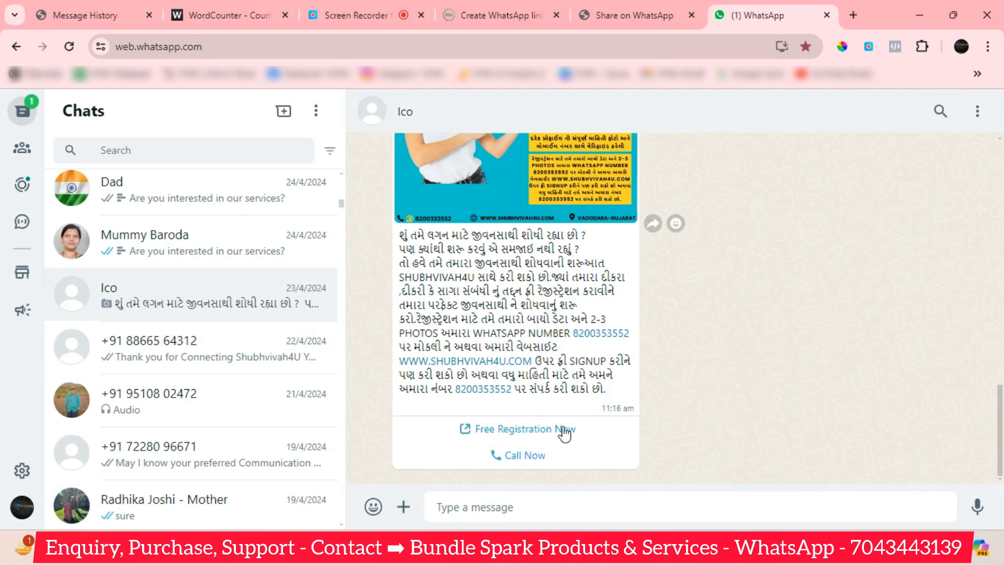
scroll(578, 370, up, 3)
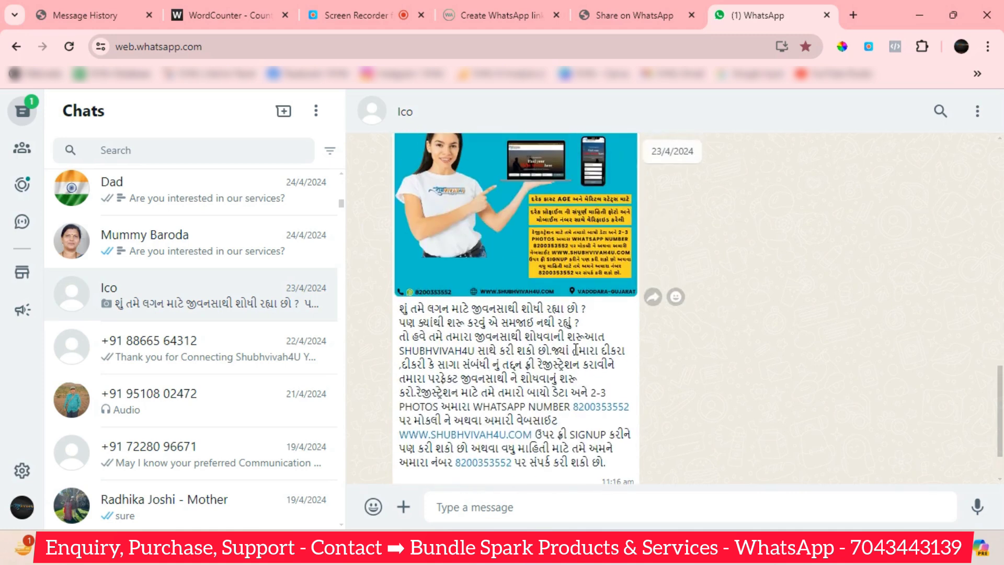
scroll(600, 412, down, 3)
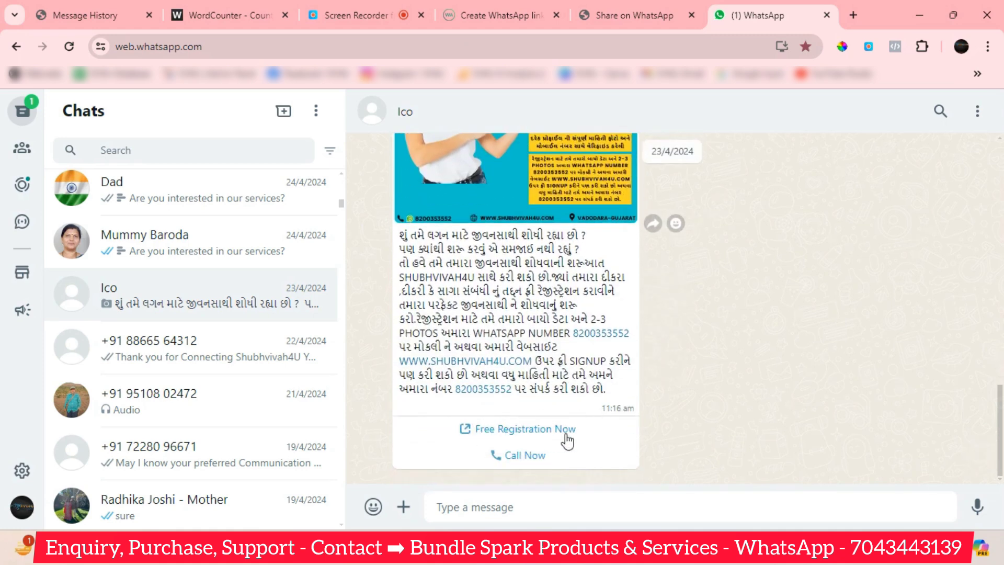
click(523, 428)
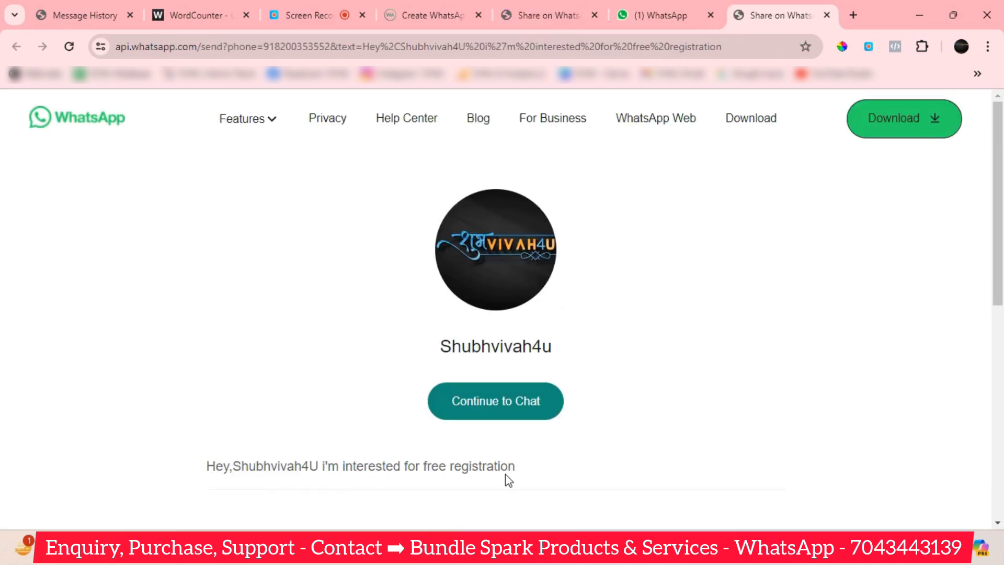
click(826, 14)
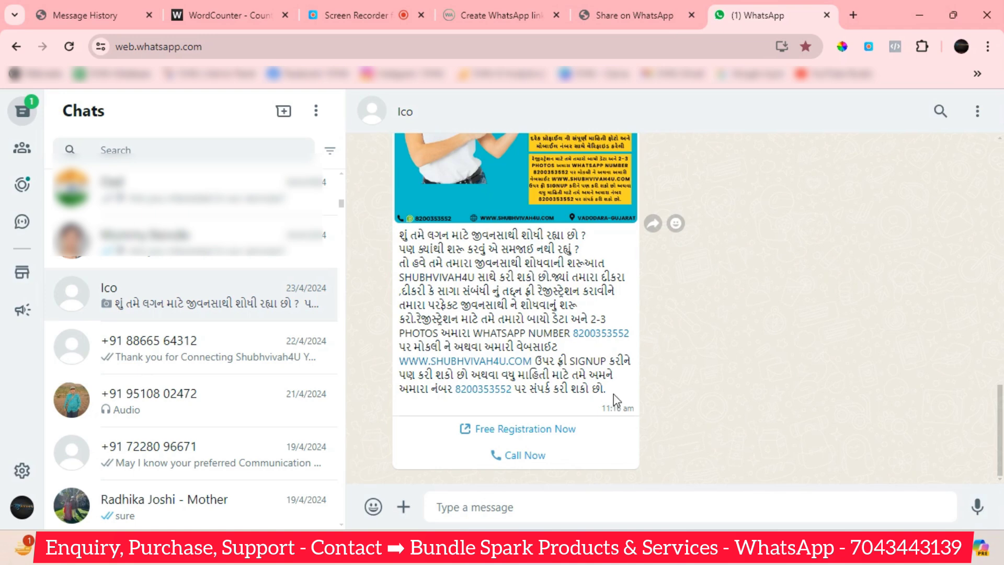
Review the Ico chat's received button message, then return to the campaign's Message History tab.
scroll(617, 400, up, 5)
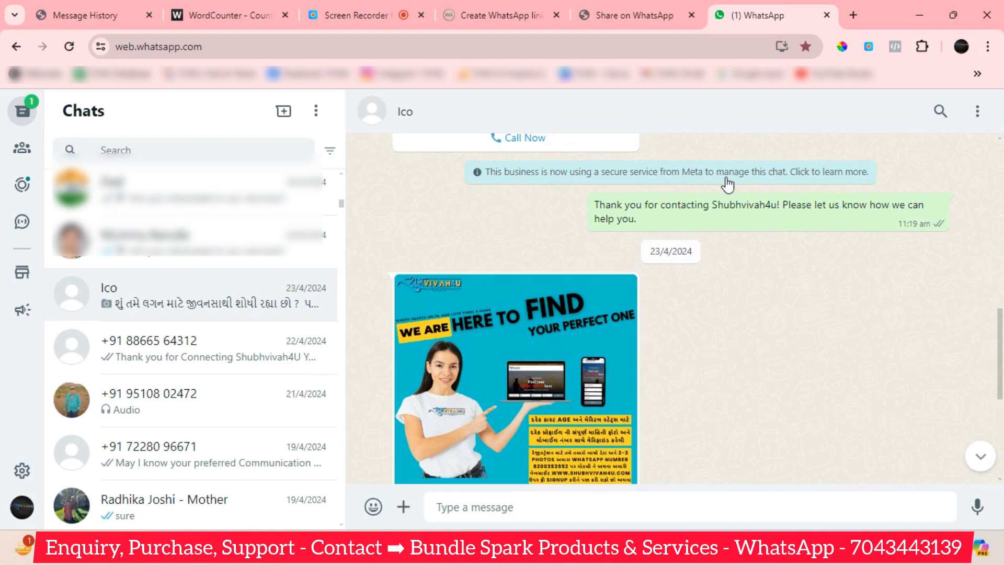
scroll(834, 298, down, 2)
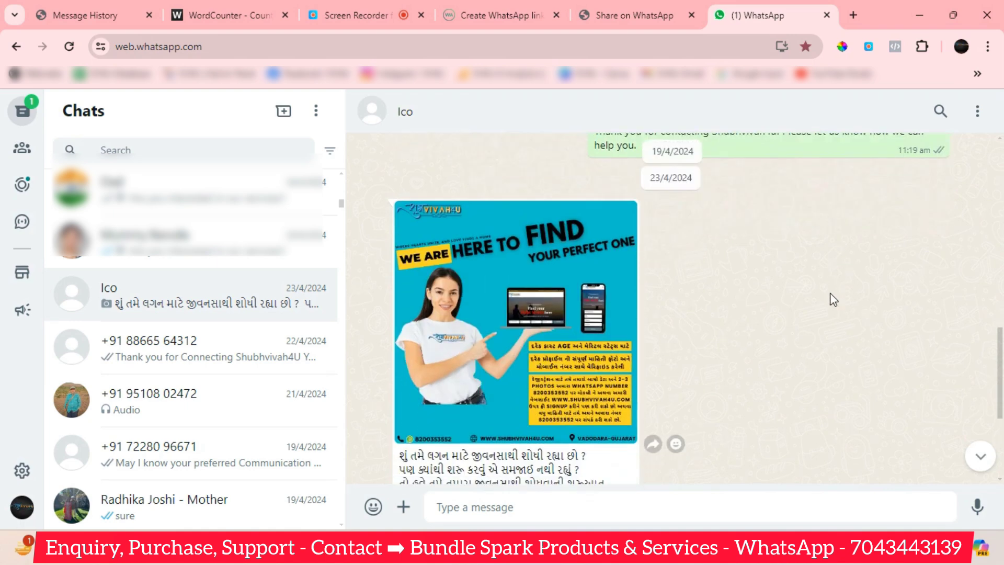
scroll(824, 291, up, 3)
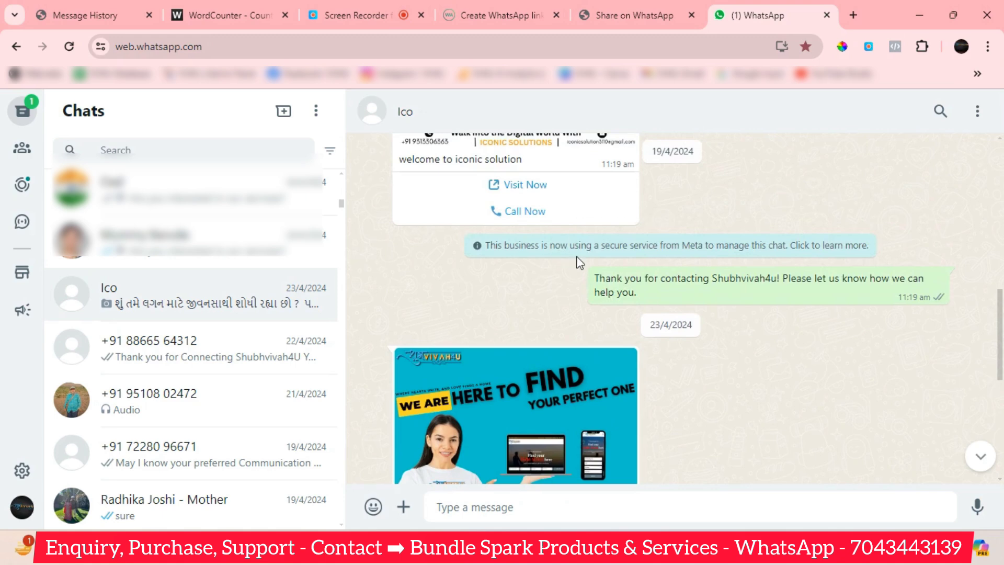
scroll(549, 235, down, 1)
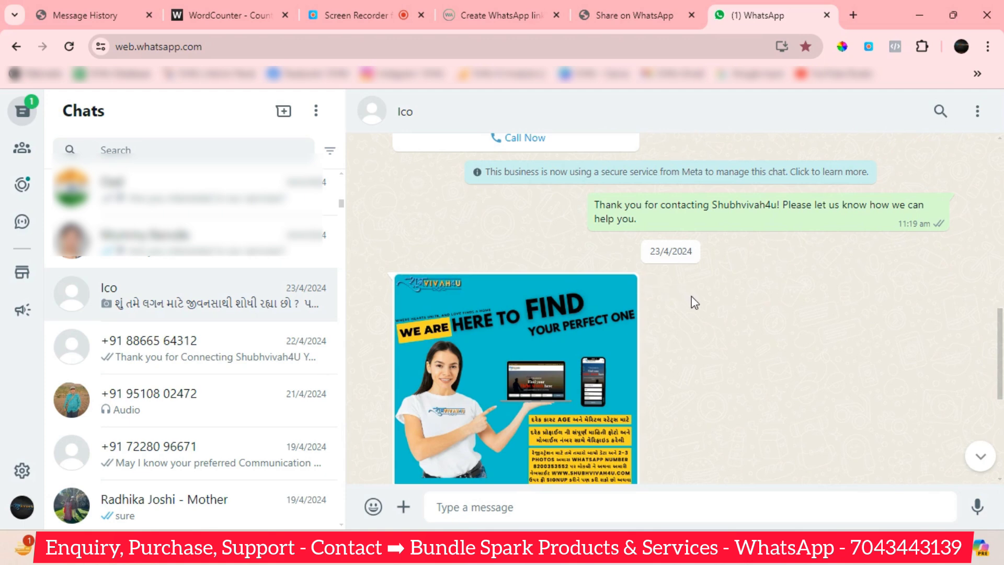
scroll(686, 293, down, 4)
scroll(696, 305, down, 2)
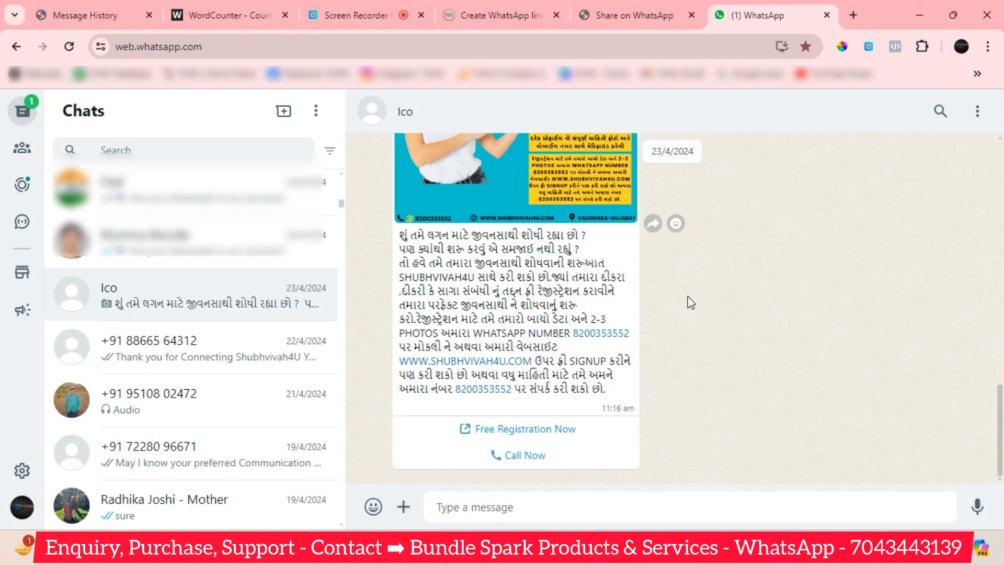
click(87, 18)
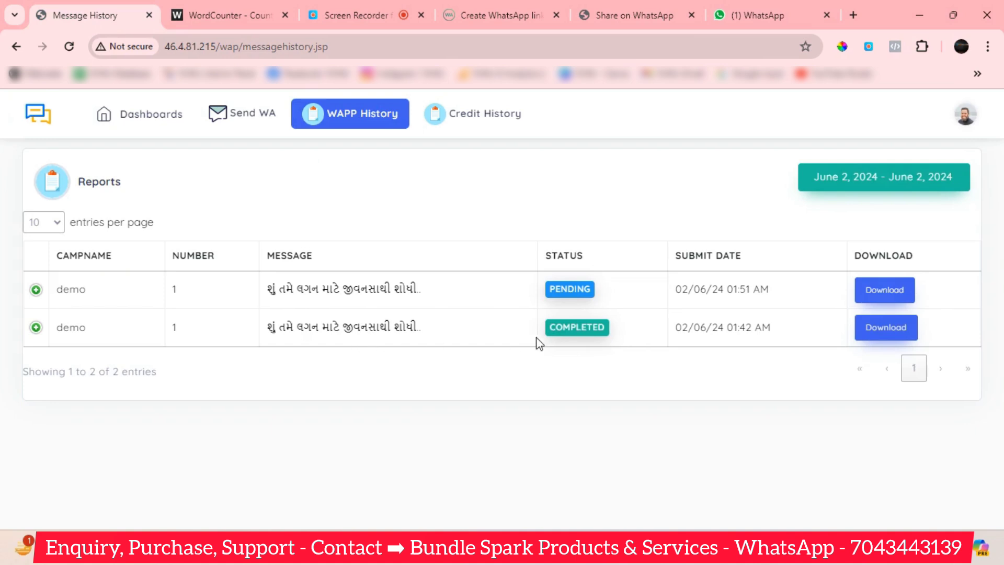
Download the completed 01:42 AM campaign's delivery report and open it in Excel.
click(883, 329)
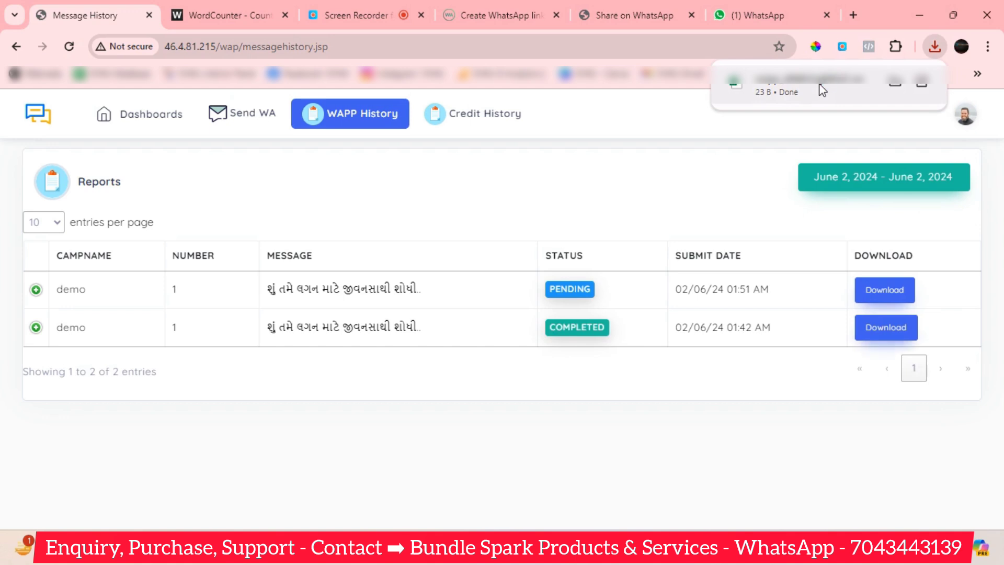
click(819, 85)
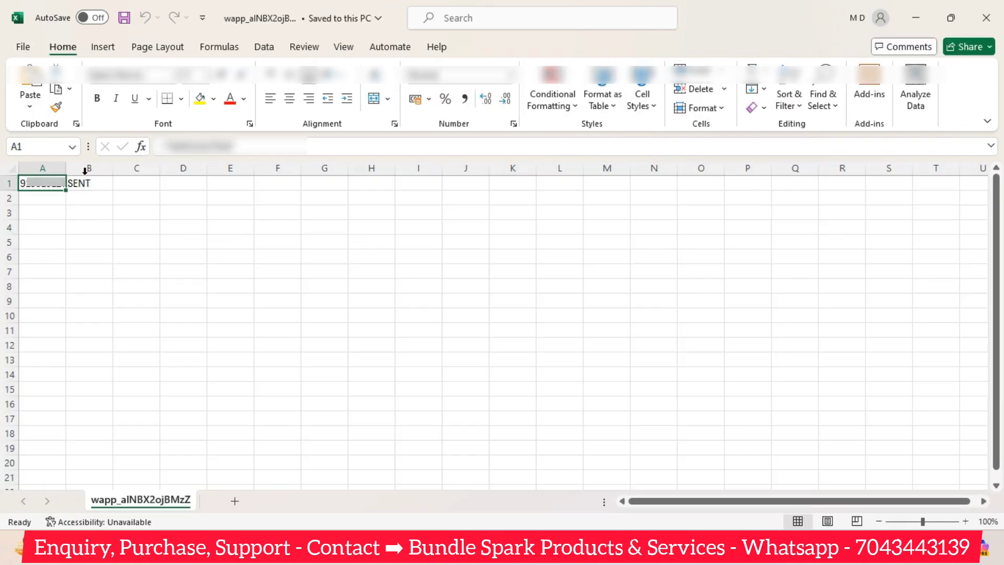
Auto-fit column A to show the full recipient number, check B1's SENT status, then close Excel.
drag(67, 168, 67, 168)
double_click(66, 168)
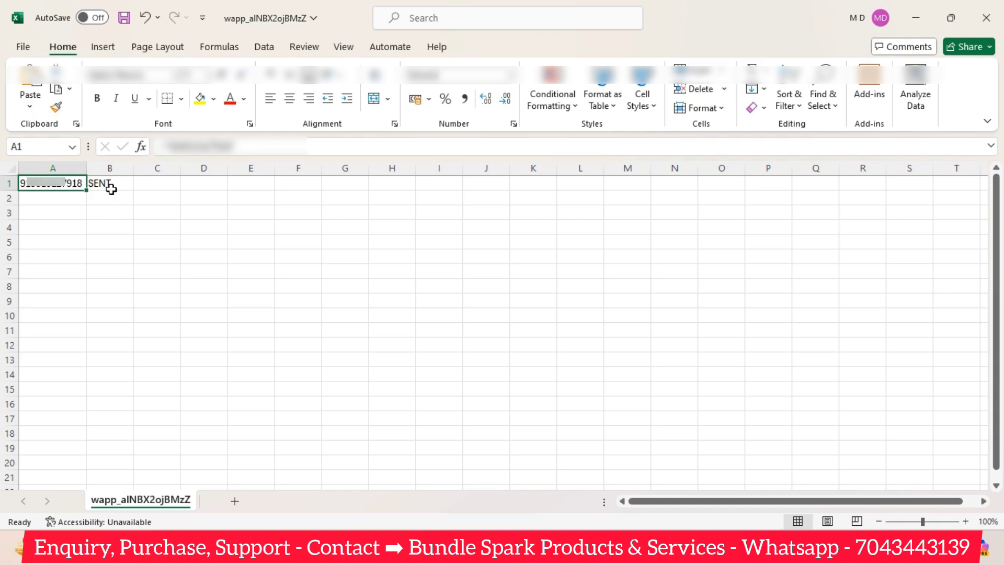
click(116, 185)
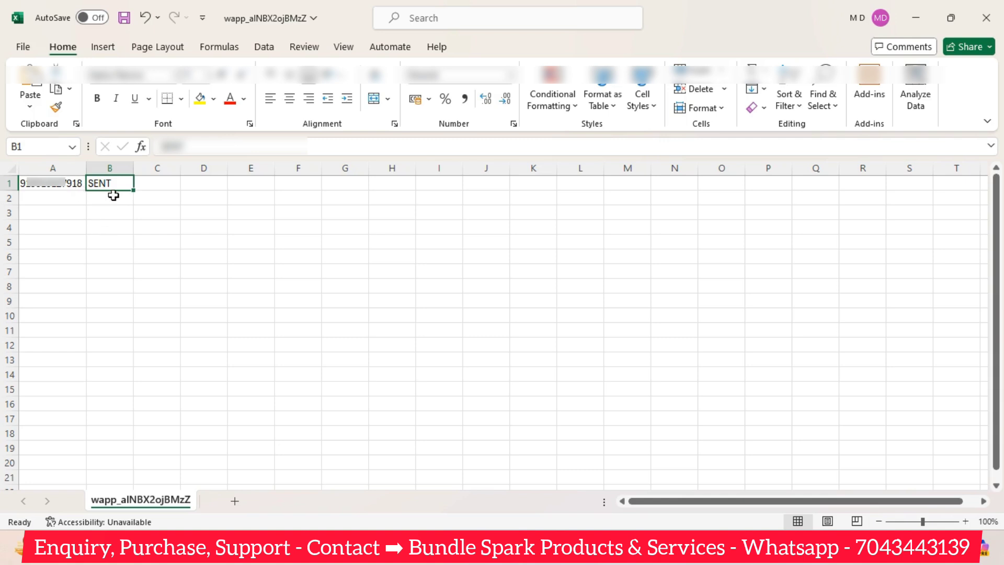
click(105, 199)
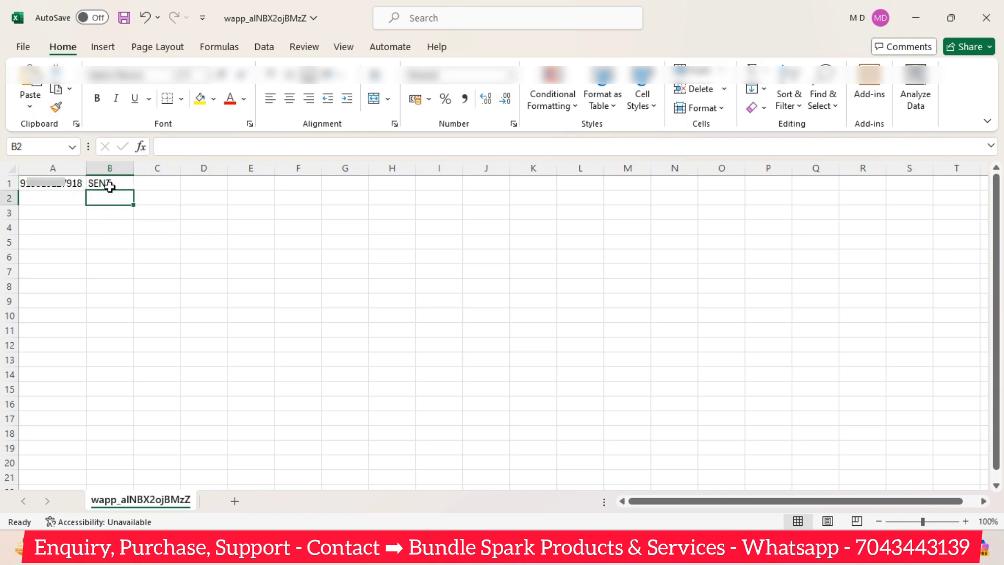
click(110, 186)
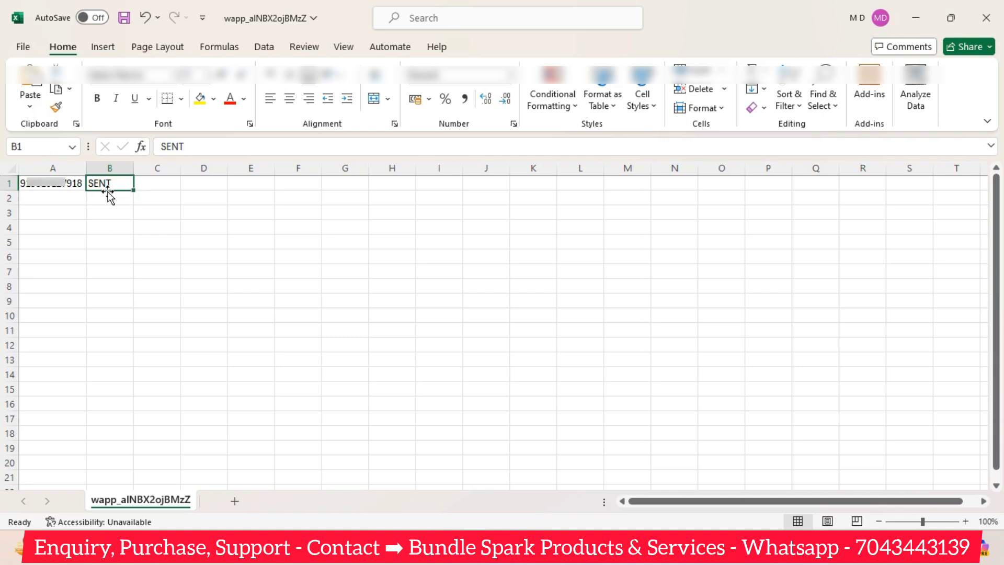
click(108, 218)
click(118, 188)
click(986, 19)
Choose Don't Save, then check WAPP History and the dashboard showing 2 campaigns and 994 Button WAPP.
click(563, 385)
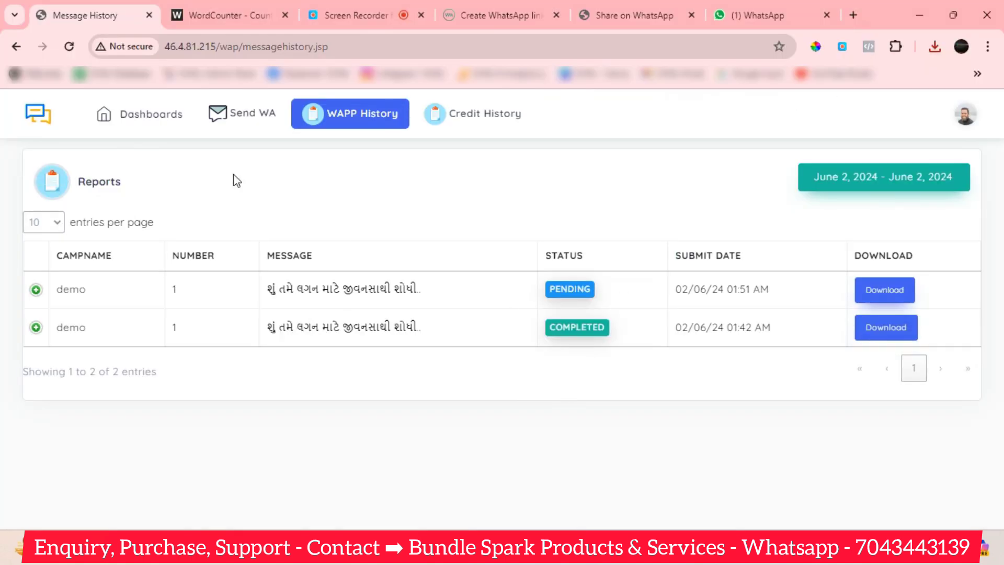
click(159, 118)
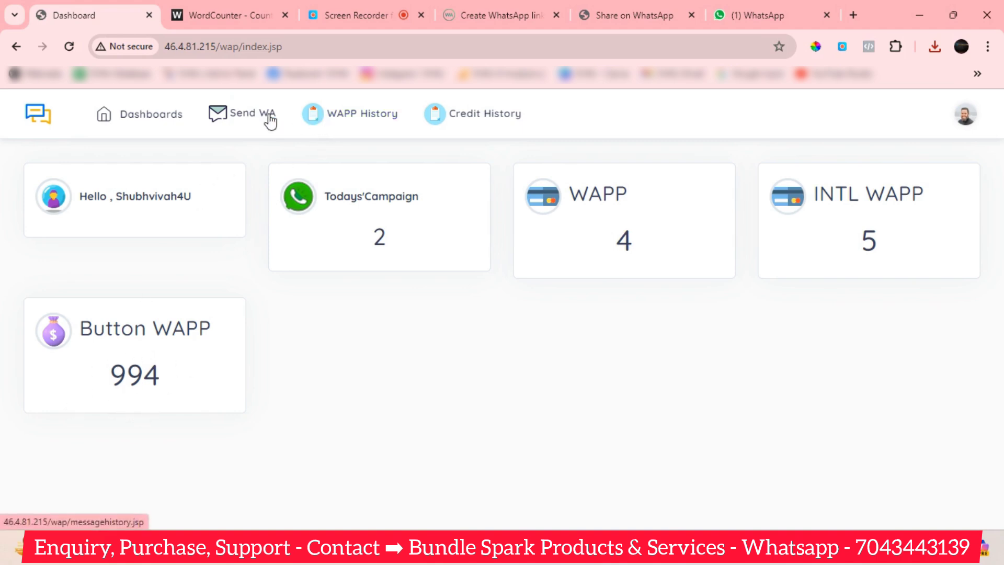
click(358, 119)
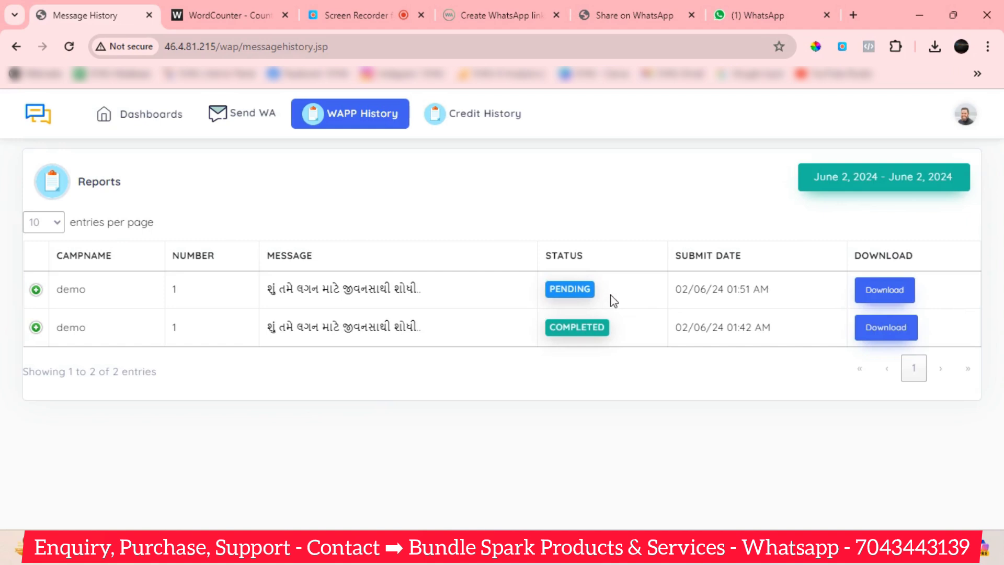
click(145, 122)
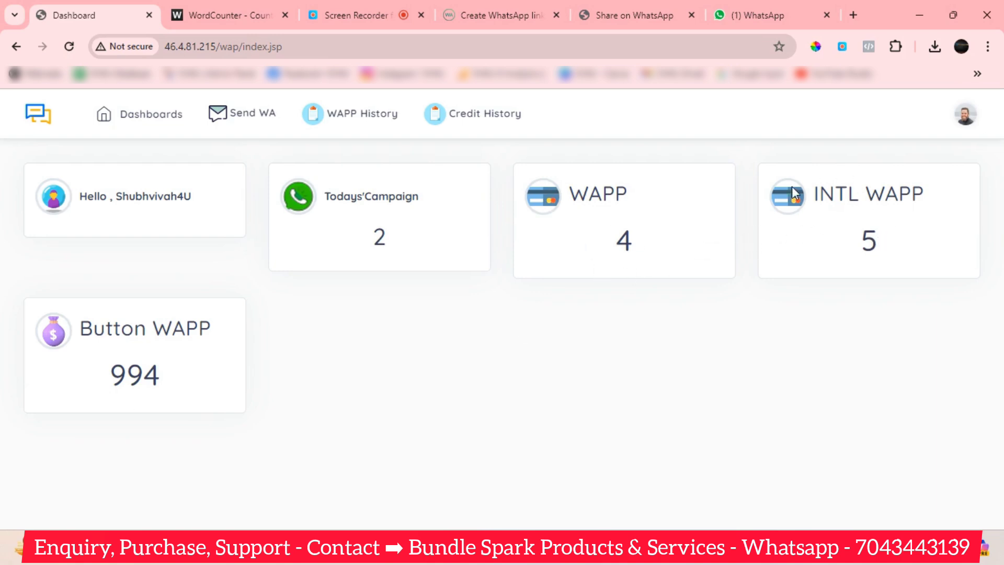
click(268, 119)
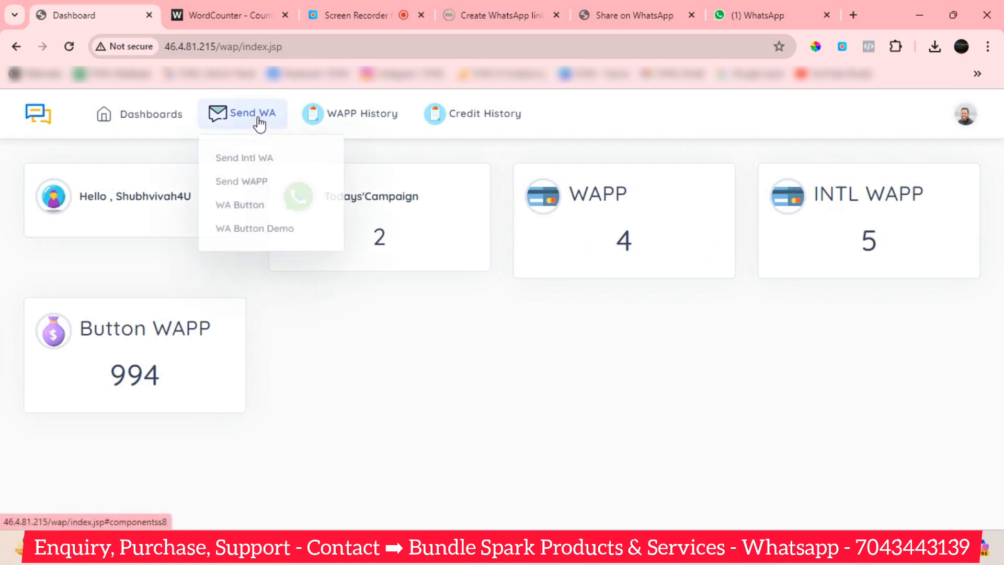
click(257, 159)
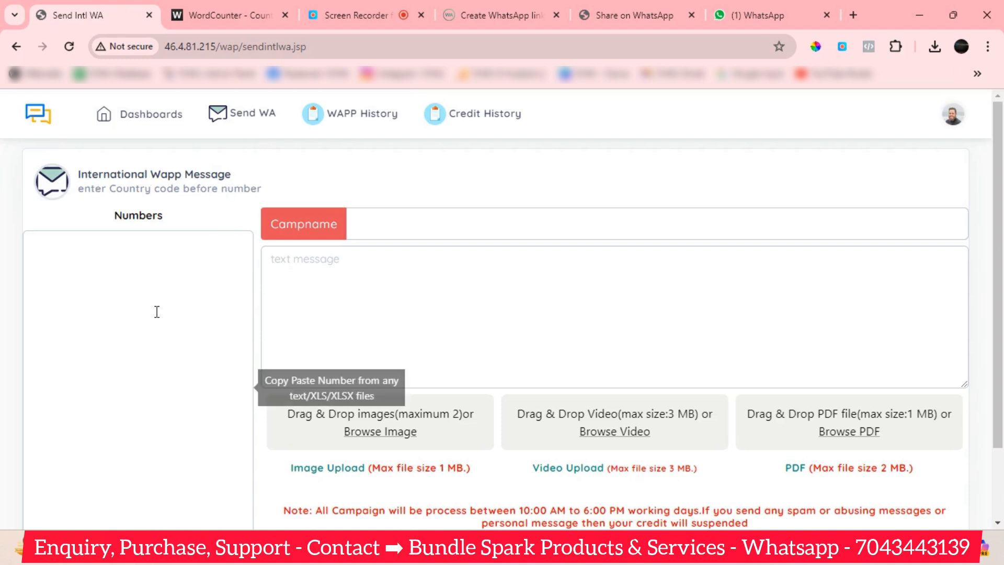
click(502, 320)
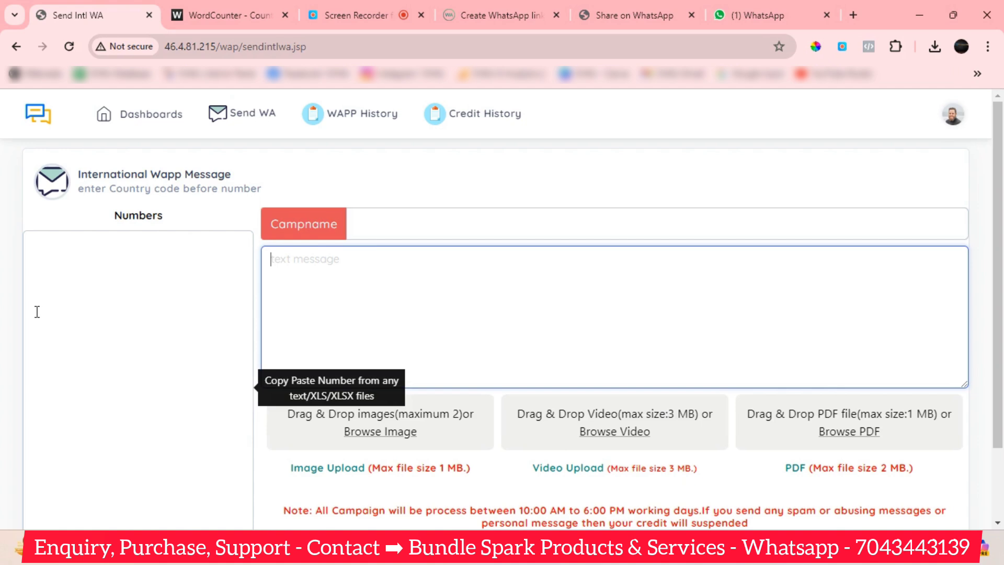
click(35, 281)
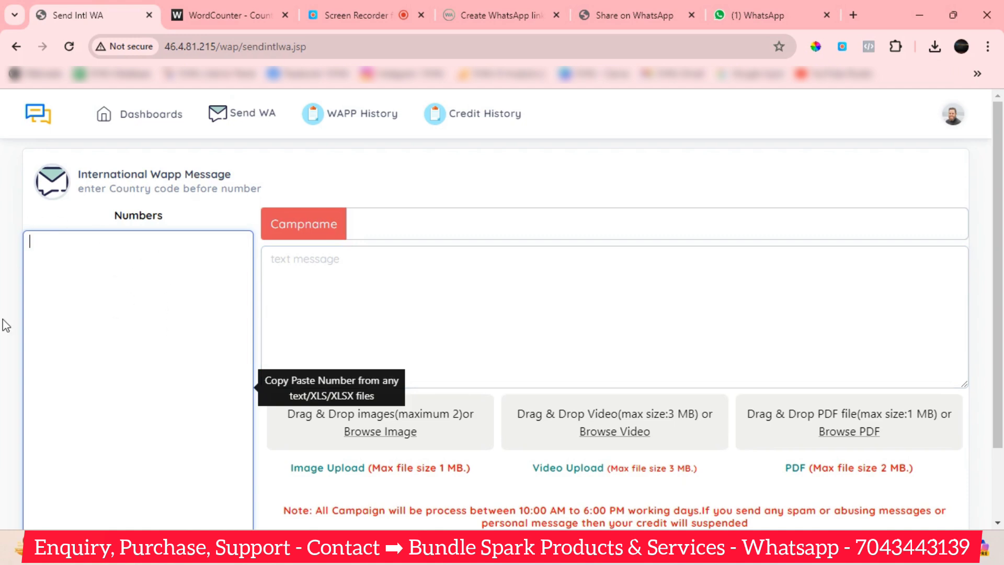
click(150, 116)
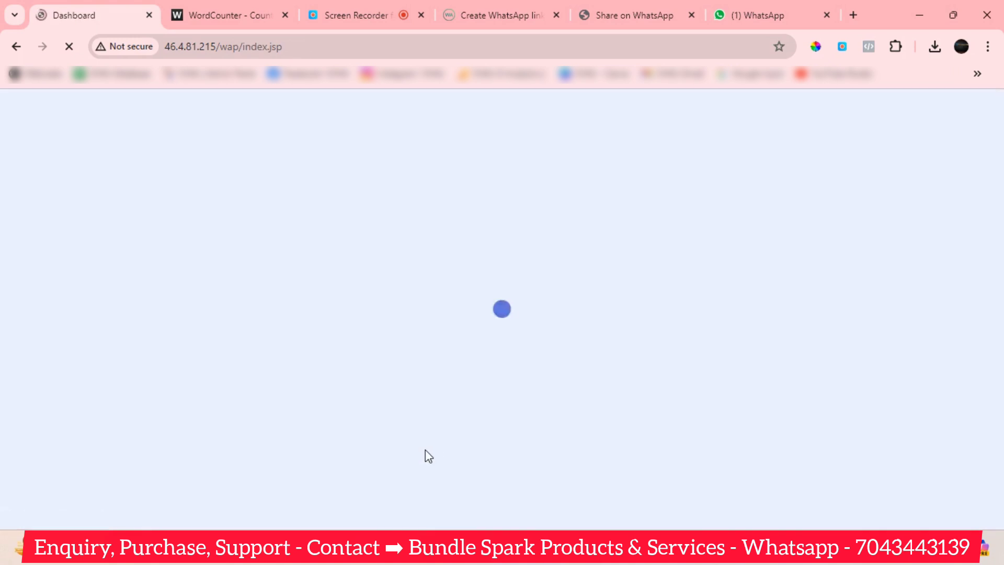